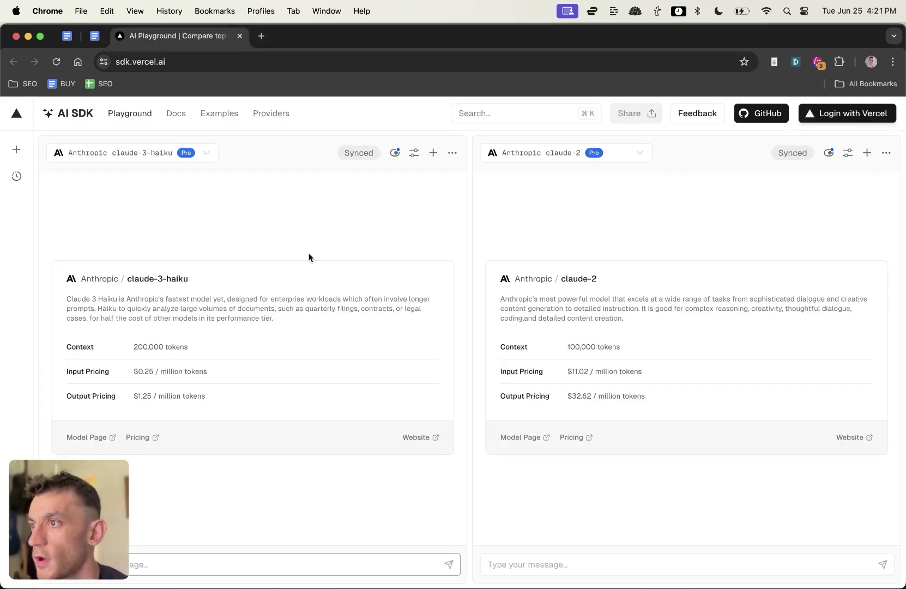
- Show and hide the History panel, then open the left claude-3-haiku model selector
key("super+shift+b")
left_click(168, 127)
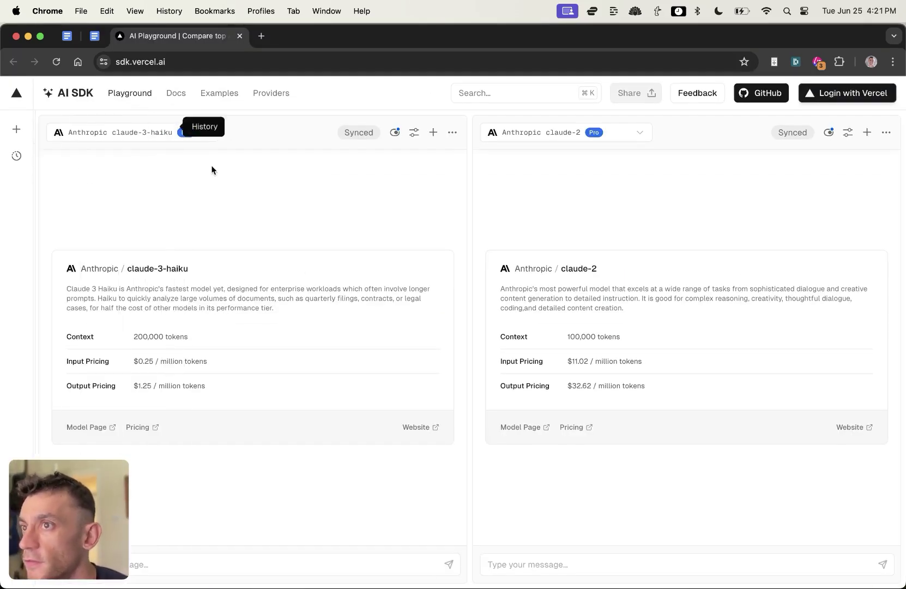
left_click(314, 195)
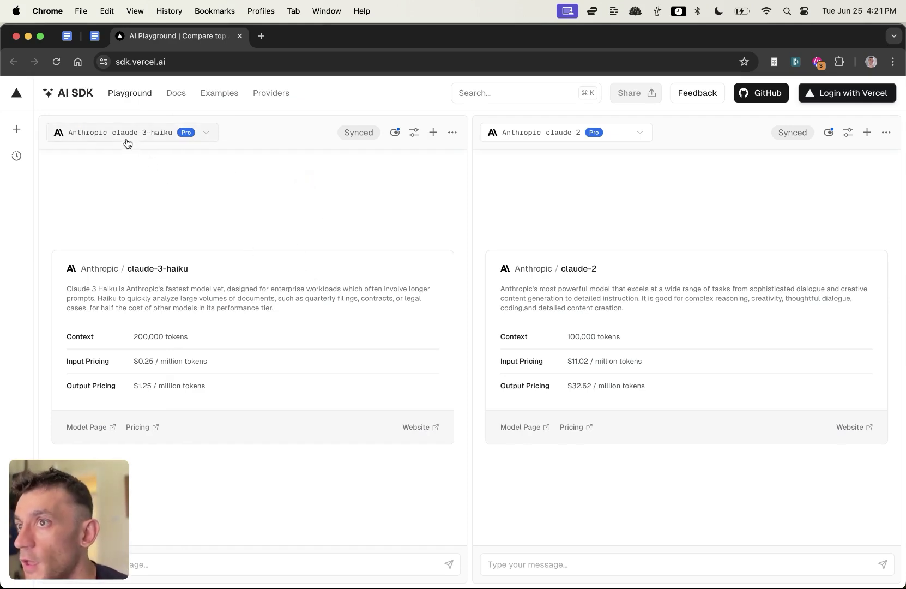
- Switch the left panel's model to claude-3-sonnet
left_click(101, 131)
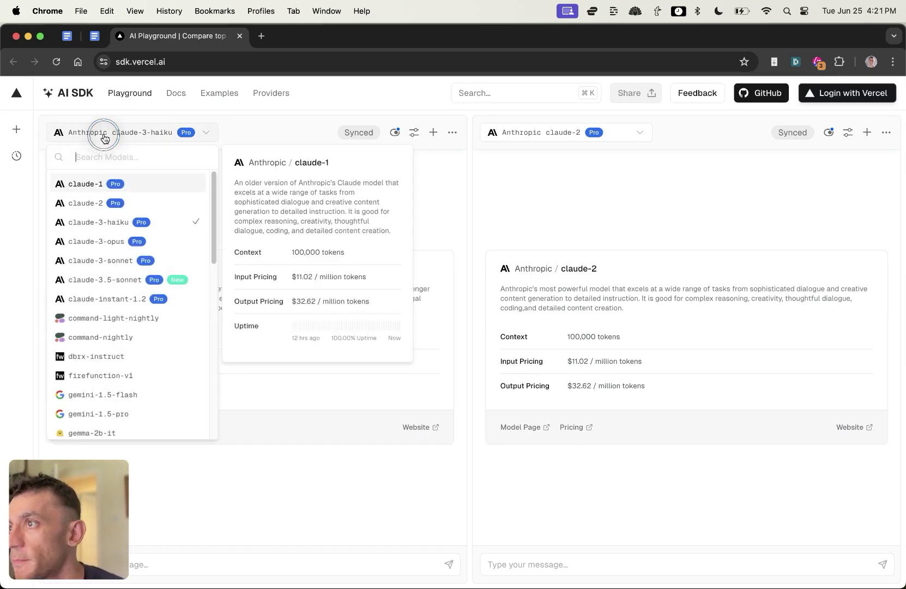
left_click(104, 134)
left_click(105, 140)
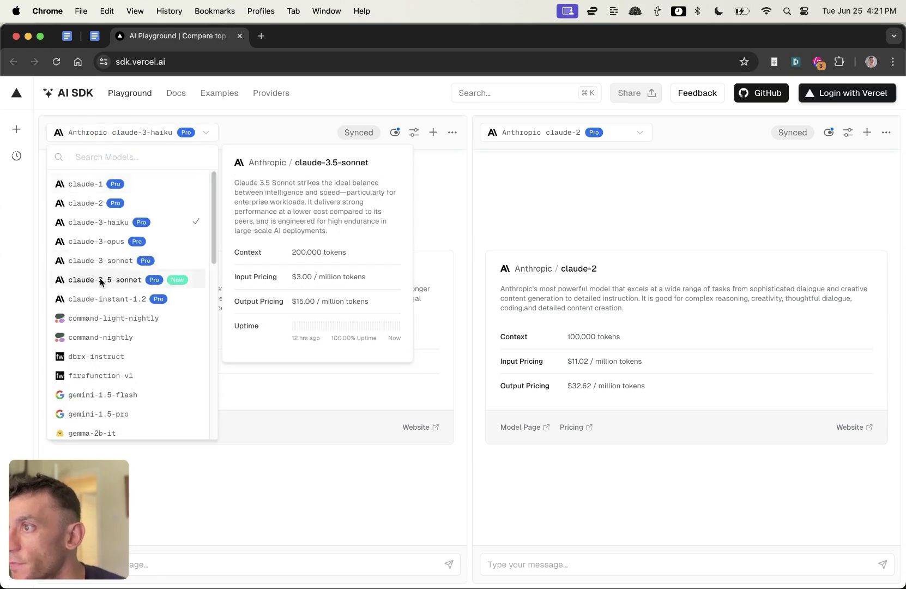
left_click(492, 226)
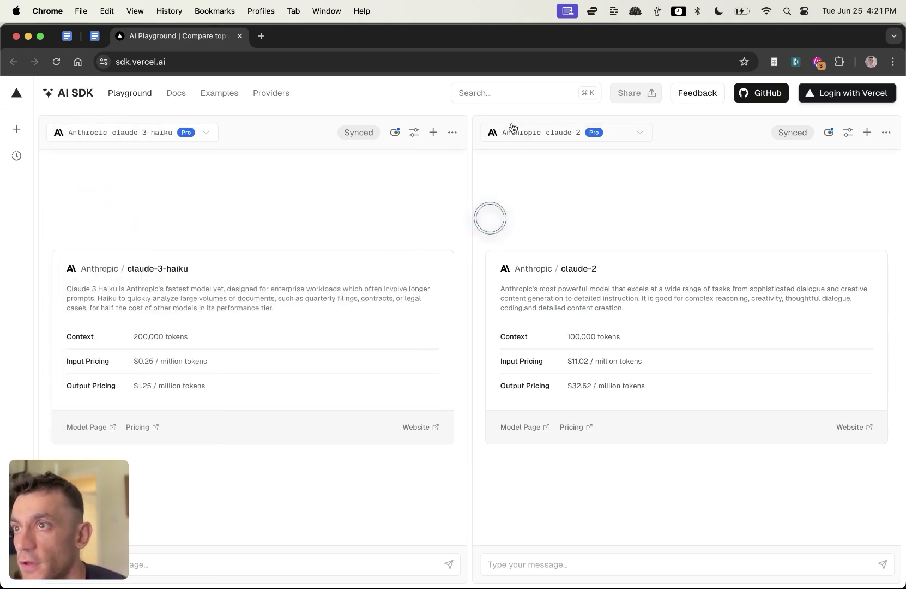
left_click(510, 132)
left_click(481, 459)
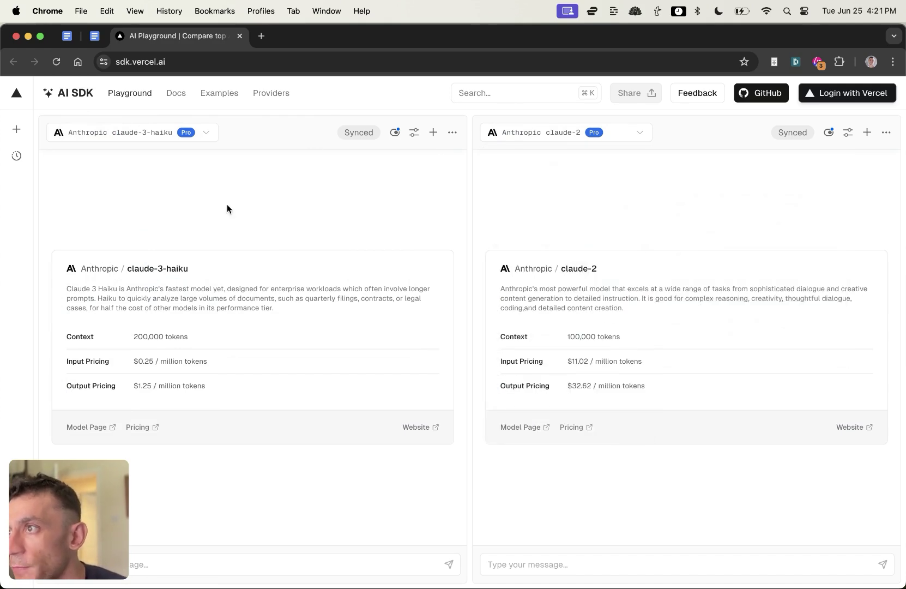
left_click(163, 135)
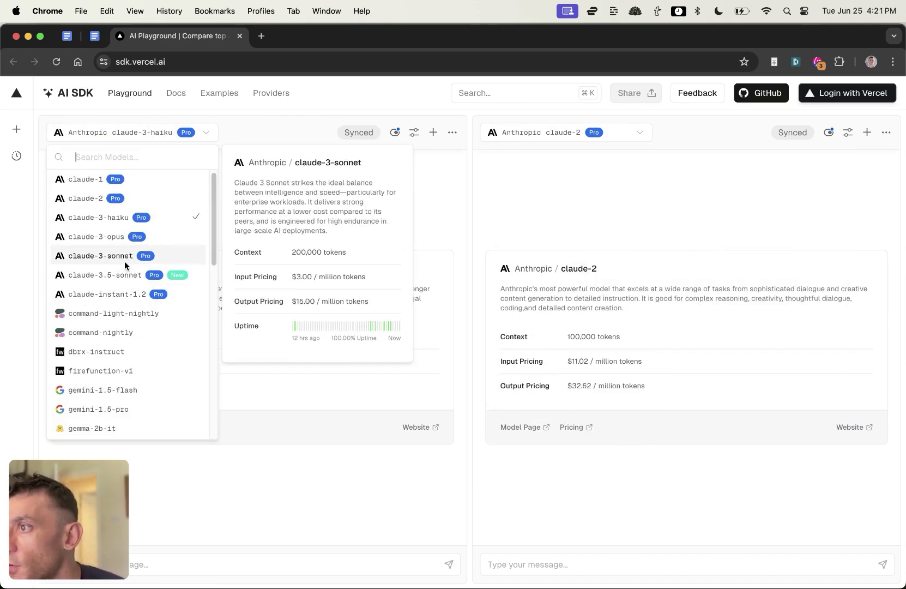
left_click(125, 260)
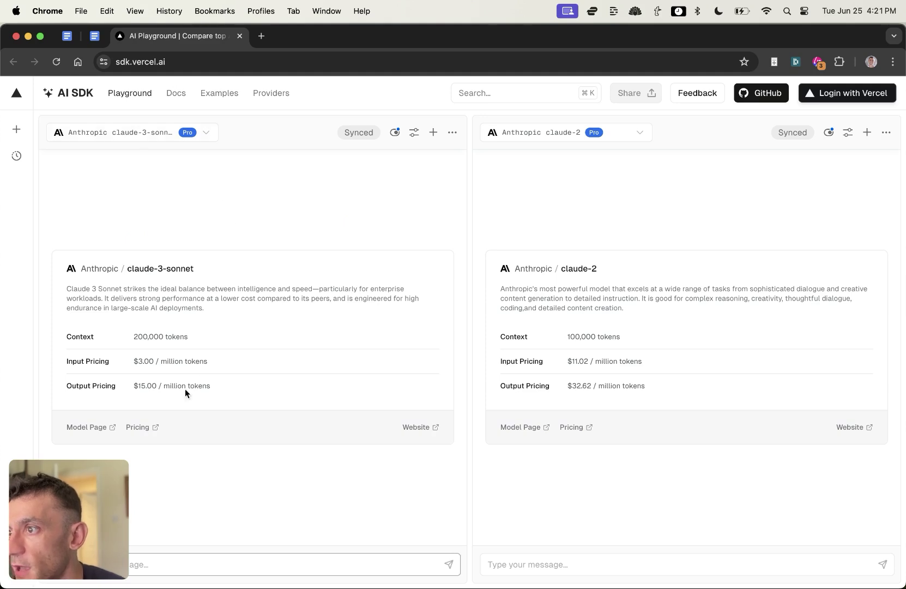
- Set the right panel's model to gpt-4o
left_click(549, 138)
scroll(556, 316, "down", 10)
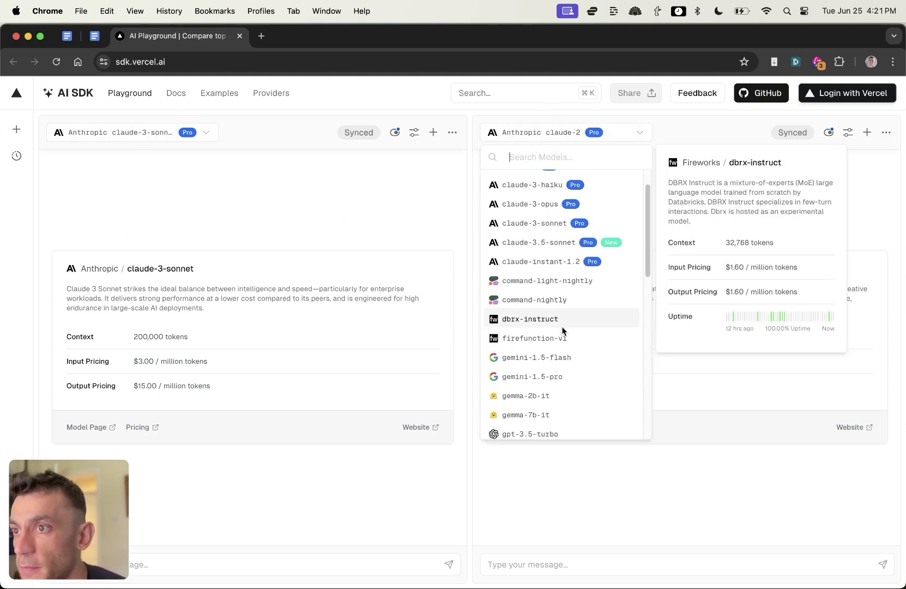
scroll(540, 272, "up", 10)
scroll(567, 355, "down", 6)
left_click(577, 387)
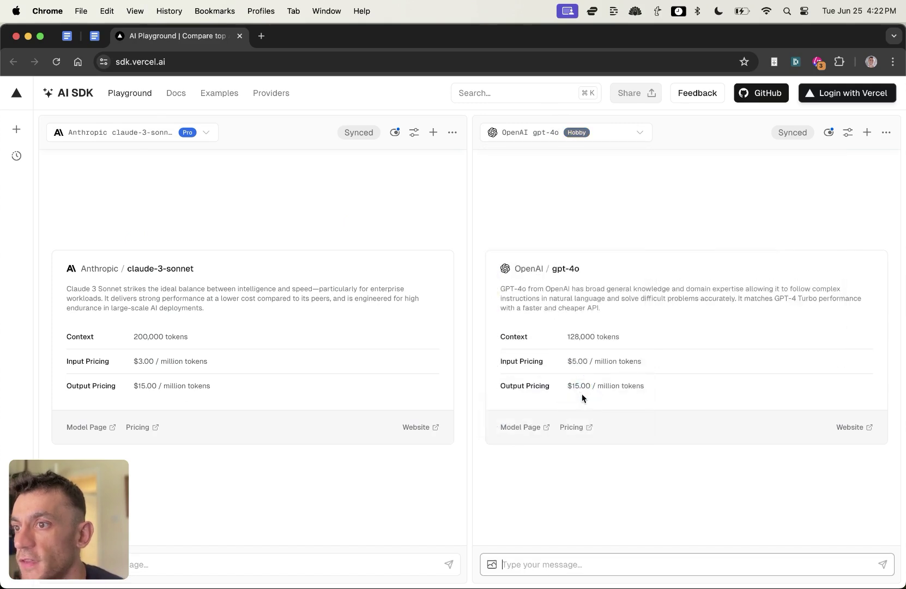
- Highlight the context and pricing details on both model cards
triple_click(633, 346)
left_click(633, 346)
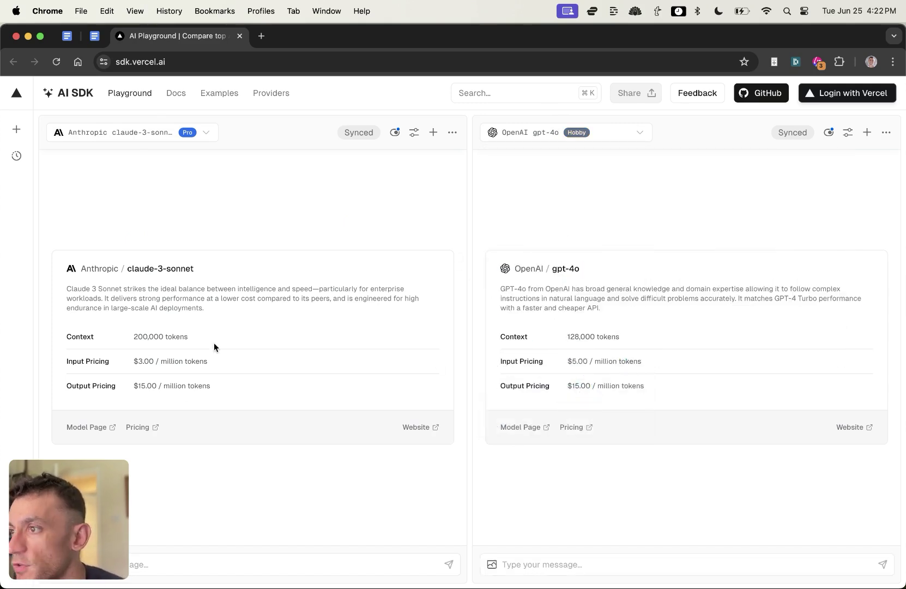
triple_click(148, 382)
left_click(180, 375)
triple_click(317, 328)
left_click(269, 342)
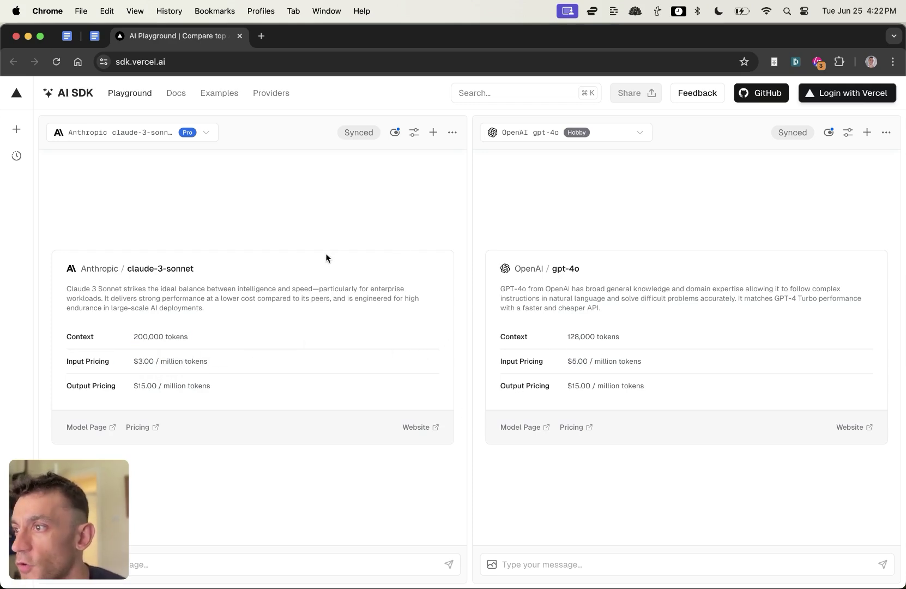
- Switch the left panel's model to gemini-1.5-pro
left_click(131, 132)
scroll(131, 300, "down", 5)
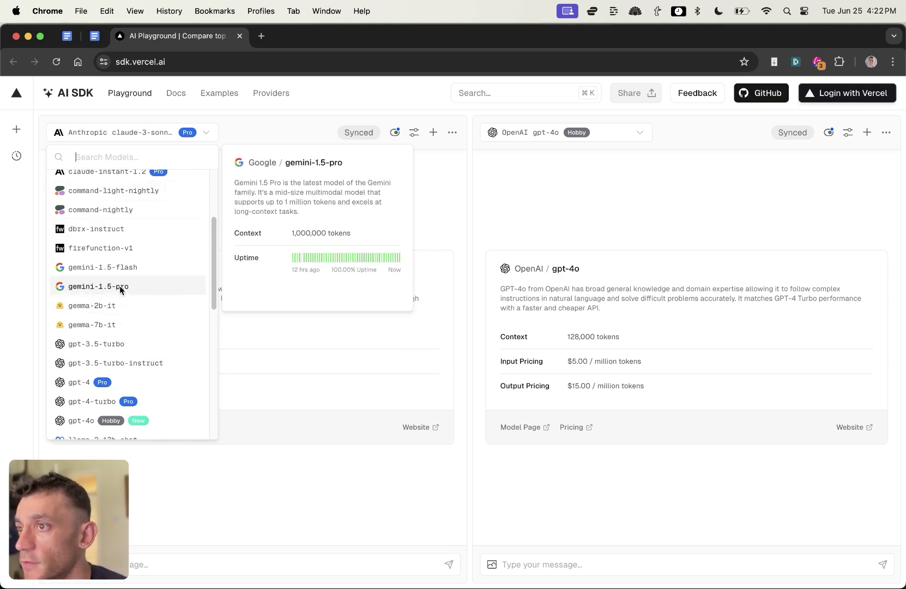
left_click(117, 286)
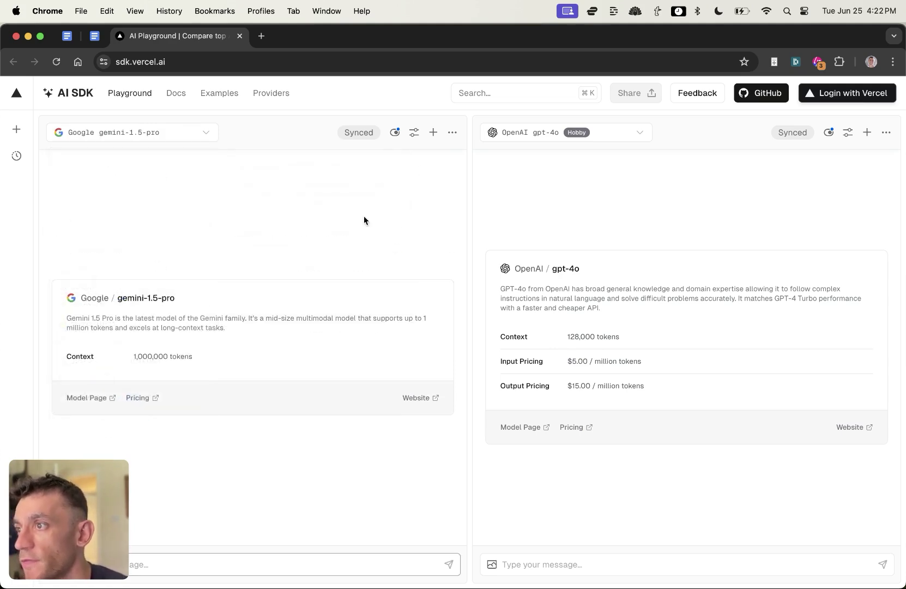
- Select Meta llama-3-70b-instruct-groq (8,192-token context) as the right panel's model
left_click(509, 132)
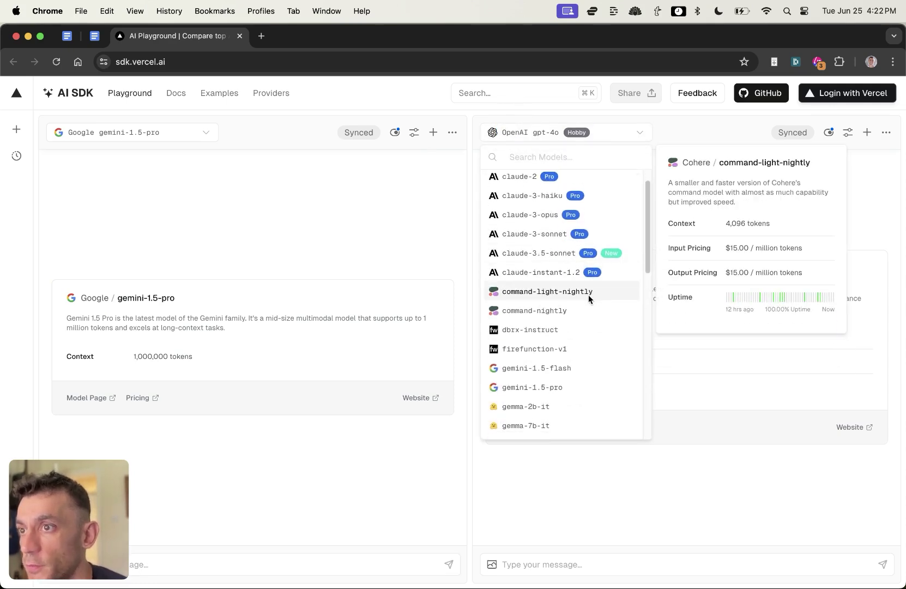
scroll(599, 392, "down", 2)
scroll(572, 415, "down", 10)
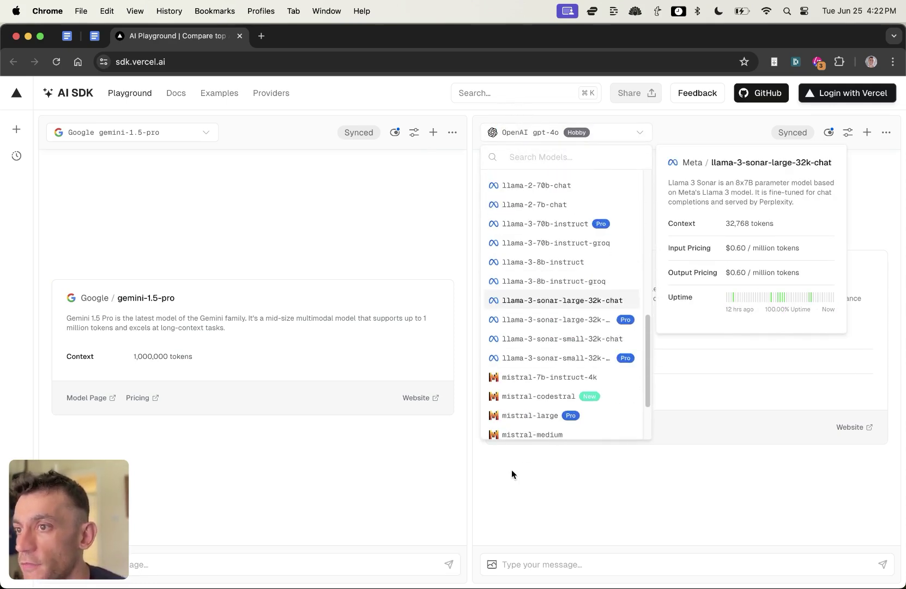
scroll(536, 324, "up", 10)
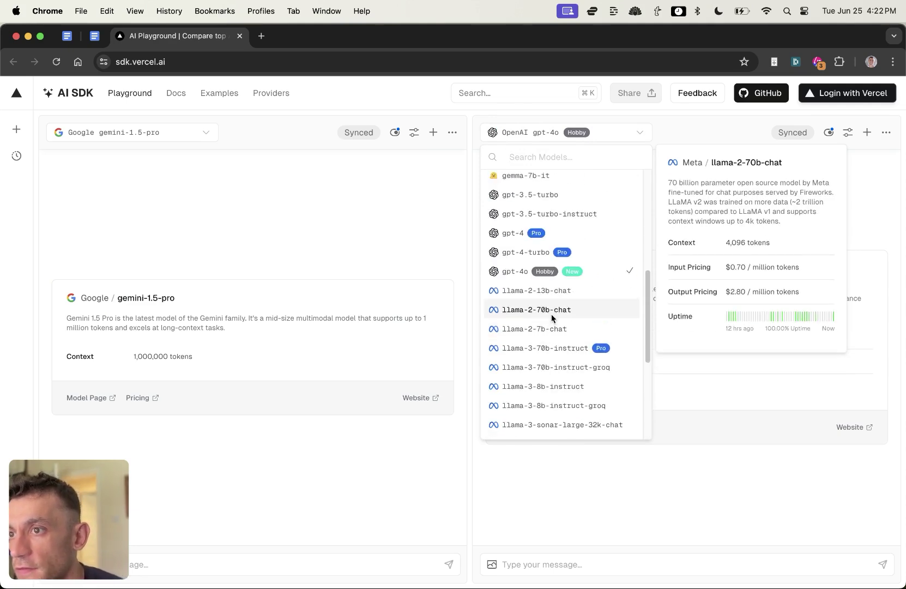
scroll(571, 335, "up", 8)
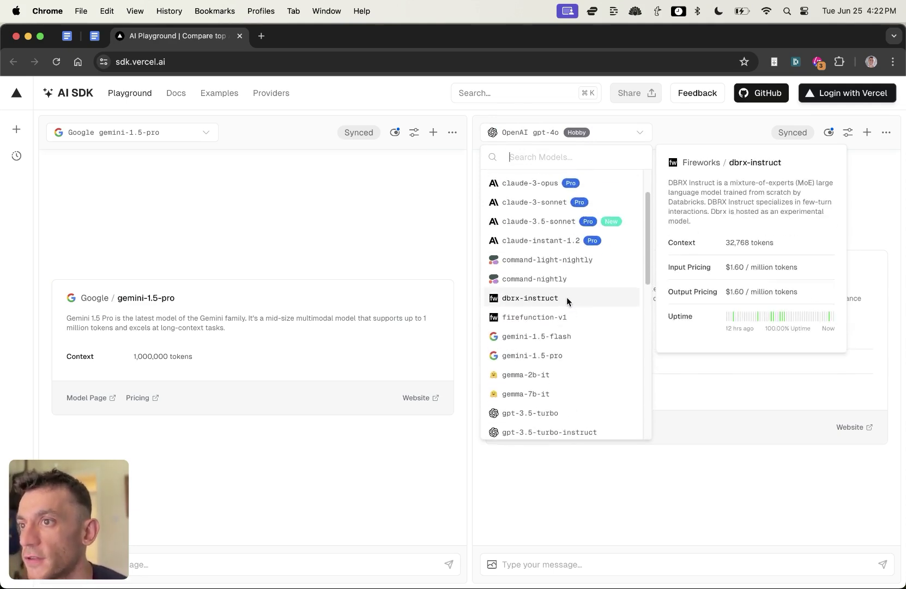
scroll(570, 293, "down", 5)
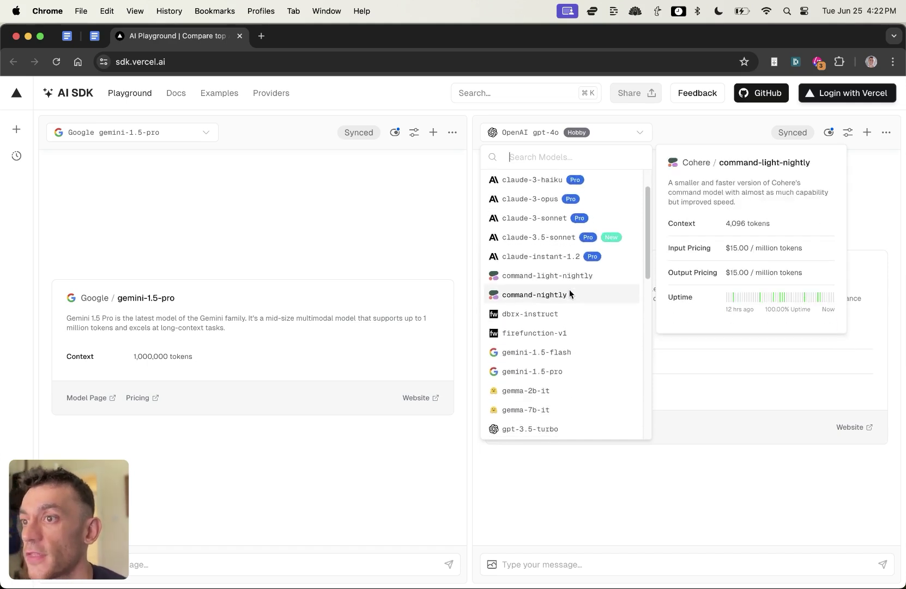
scroll(534, 354, "down", 2)
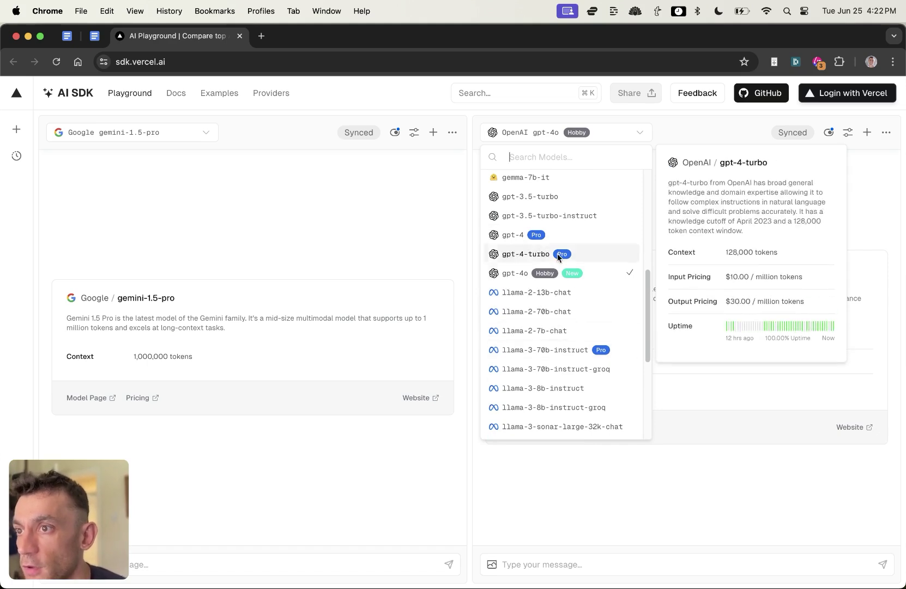
scroll(564, 409, "down", 2)
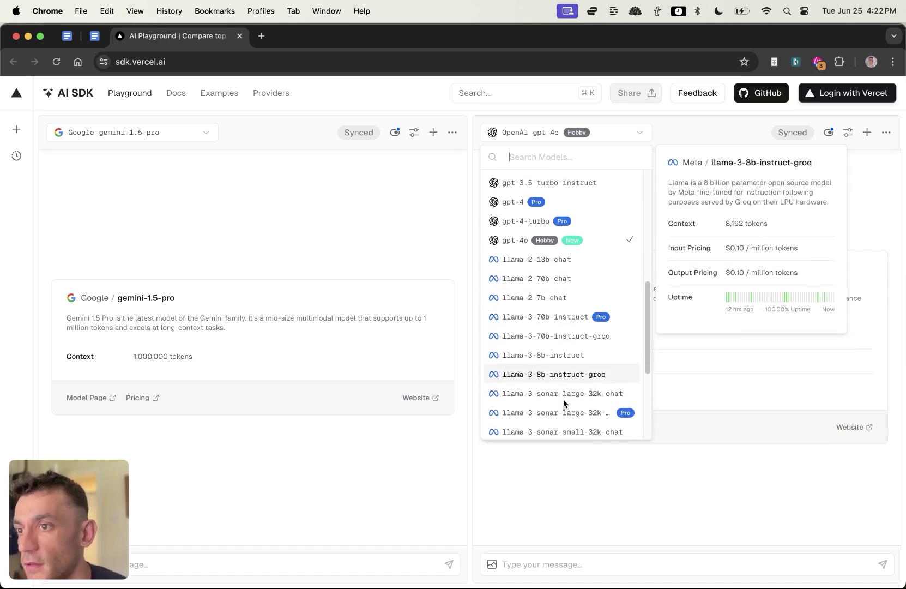
left_click(603, 340)
left_click_drag(113, 499, 481, 225)
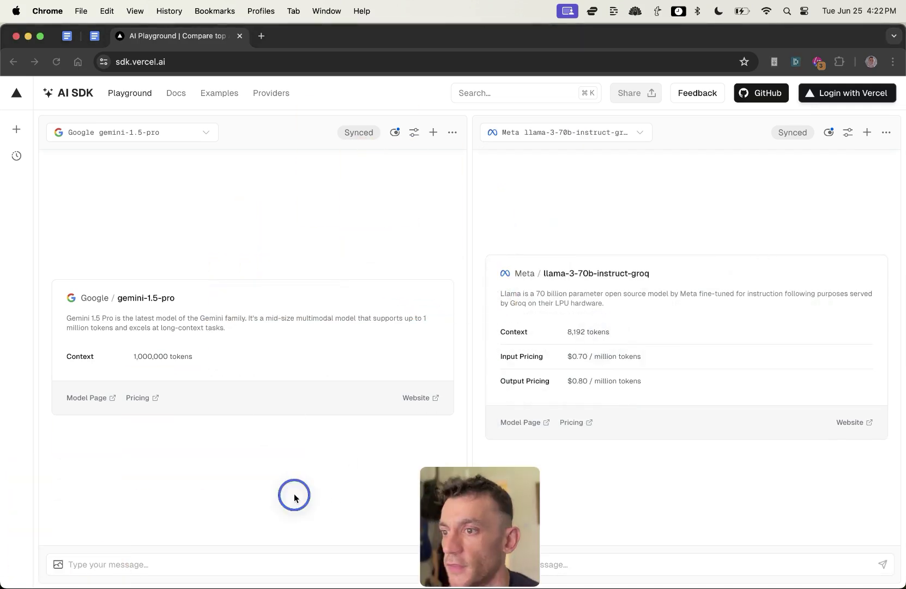
- Clear the stray 'research' draft from the message box
left_click(159, 565)
left_click_drag(430, 503, 407, 154)
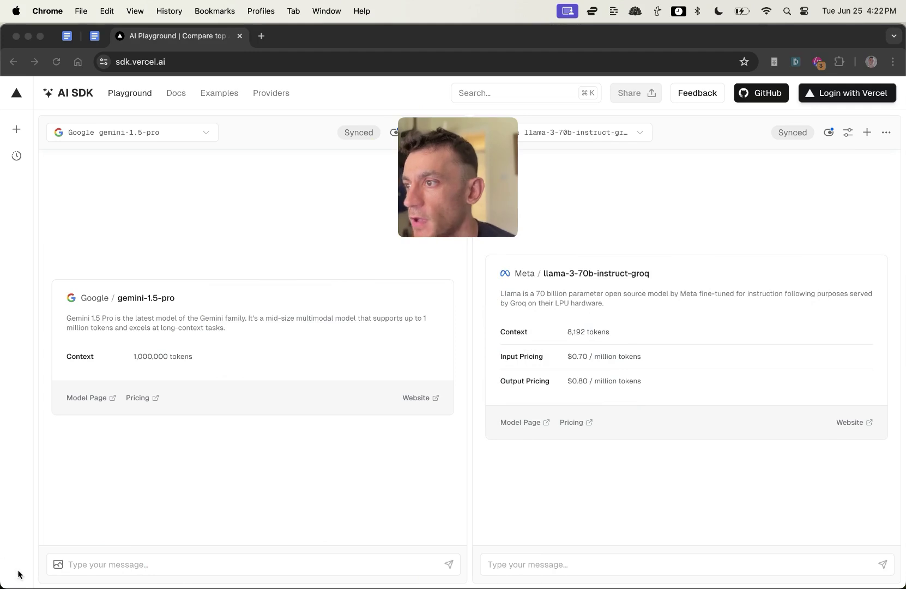
left_click(106, 550)
type("research")
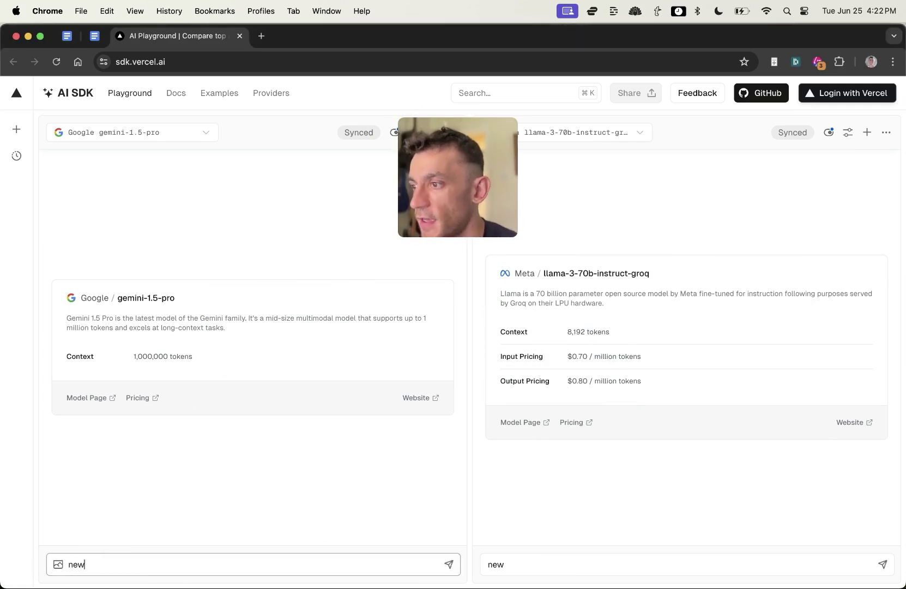
key("super+a")
key("BackSpace")
- Paste the article prompt, add 'KEYWORD = Best SEO Tool' above it, and send
key("super+v")
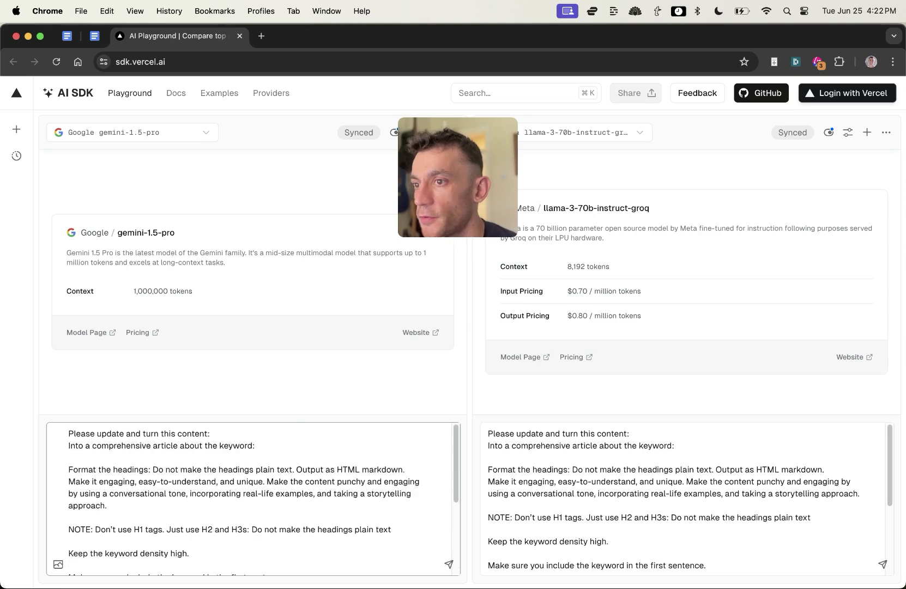
key("super+Up")
key("Return")
key("Return")
key("Up")
key("Up")
type("KEYWORD")
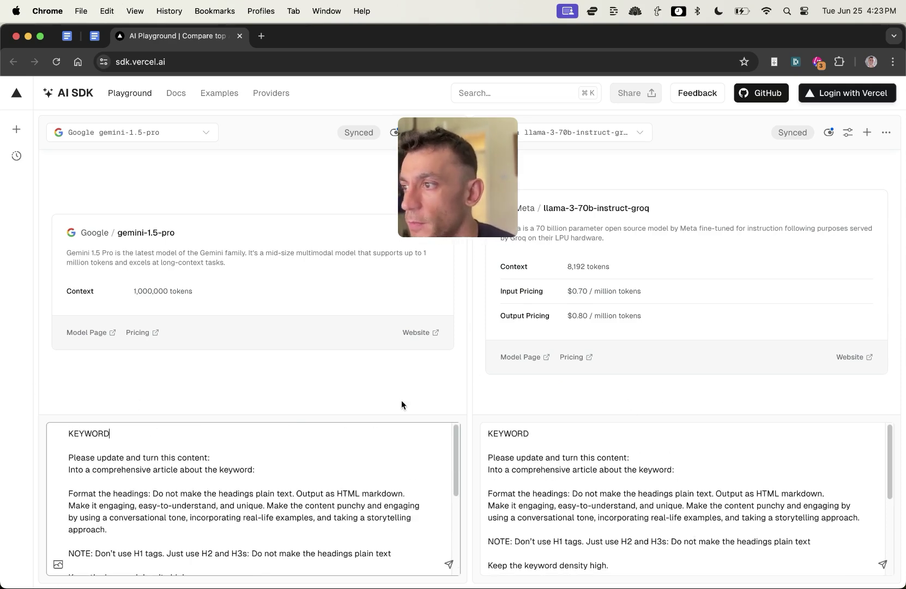
type(" = Best SEO Tool")
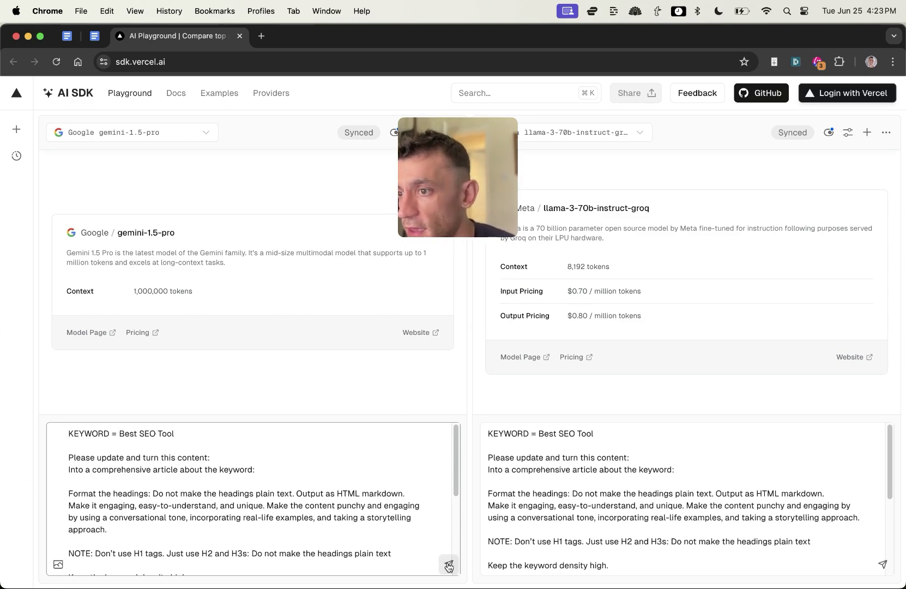
key("Return")
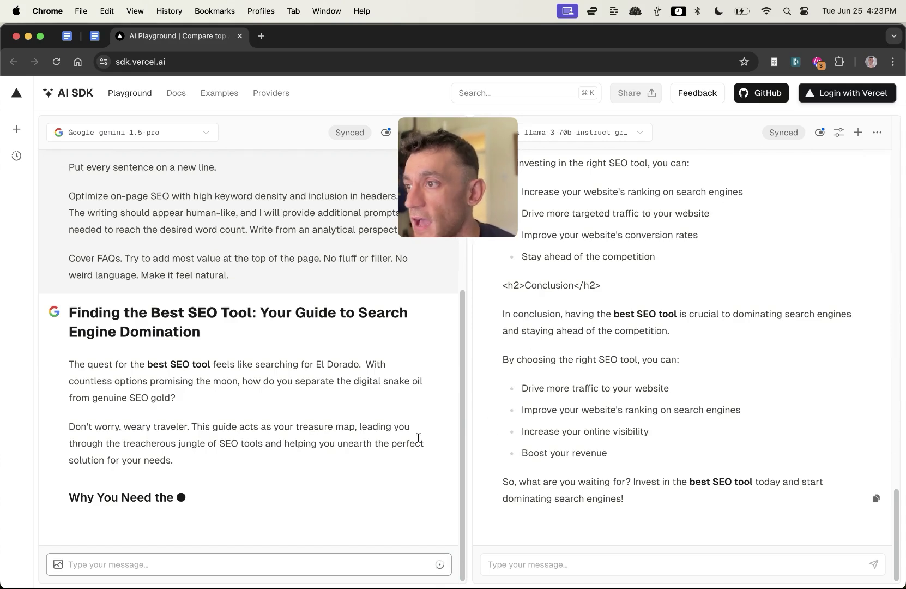
- Scroll the Llama and Gemini panels to each article's heading and opening sections
mouse_move(481, 184)
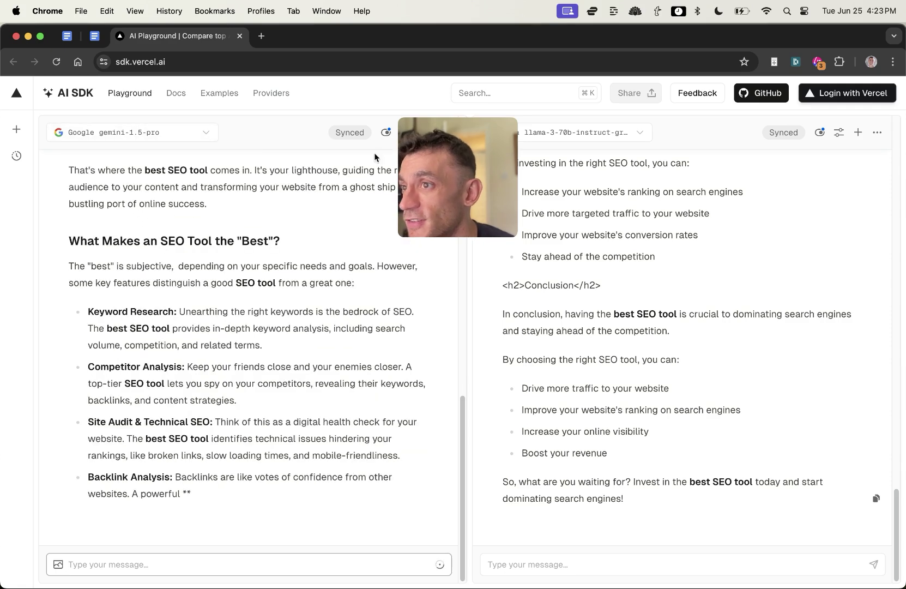
left_click_drag(458, 174, 78, 487)
scroll(523, 359, "up", 10)
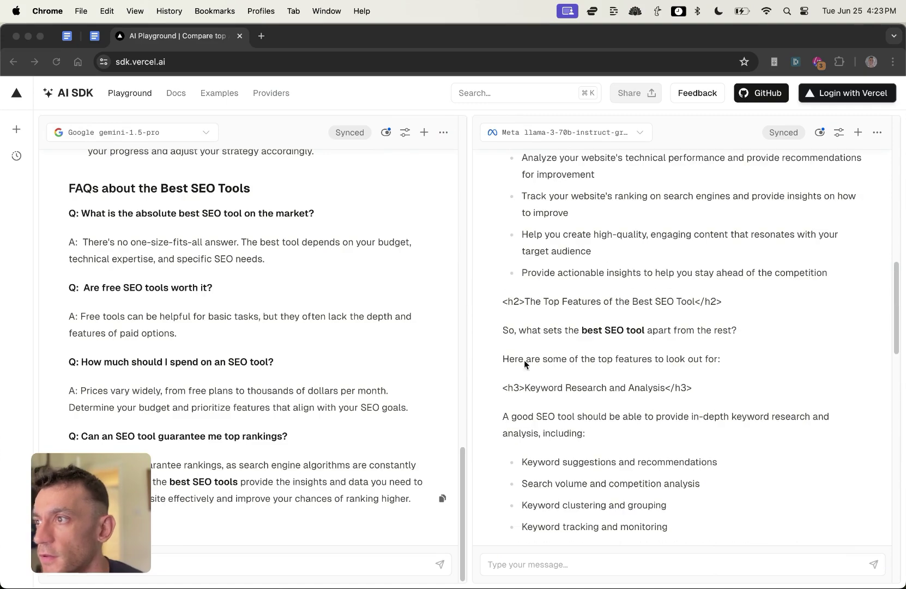
scroll(290, 388, "up", 15)
scroll(637, 345, "up", 10)
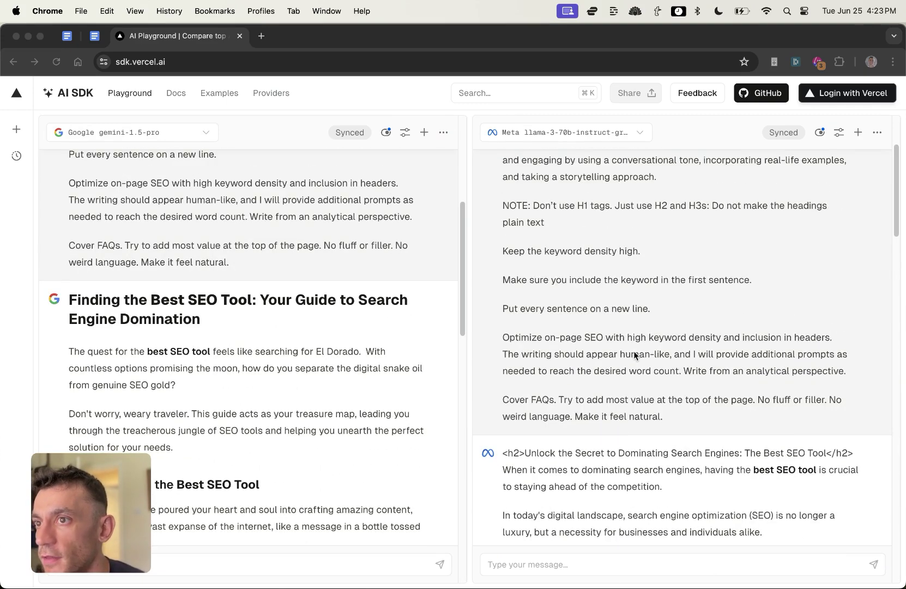
scroll(624, 418, "down", 4)
scroll(611, 429, "down", 2)
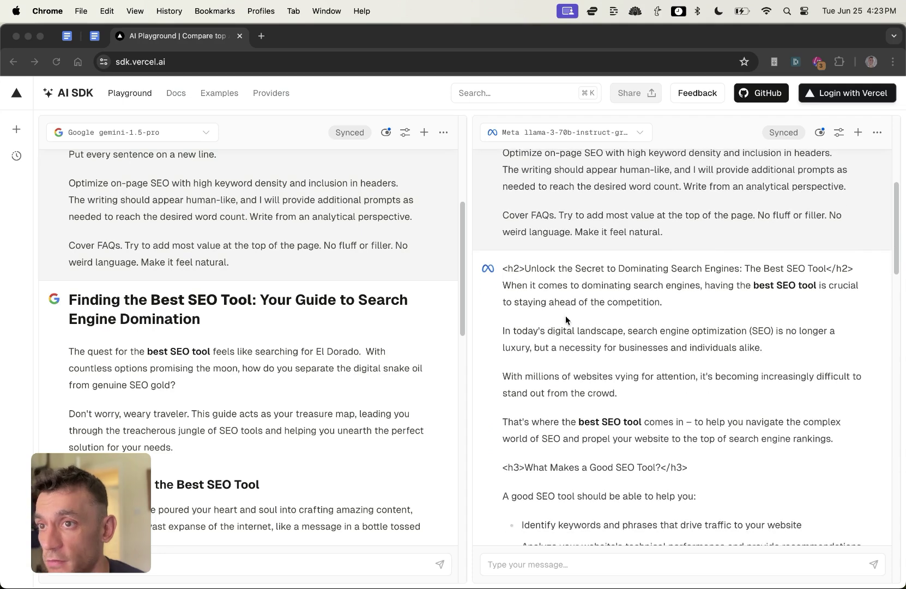
scroll(382, 406, "down", 4)
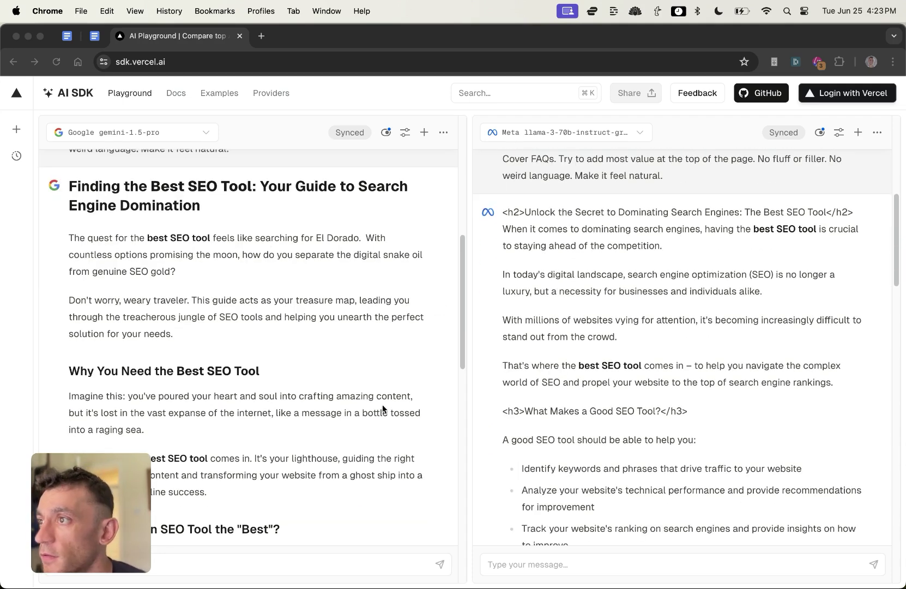
left_click(199, 134)
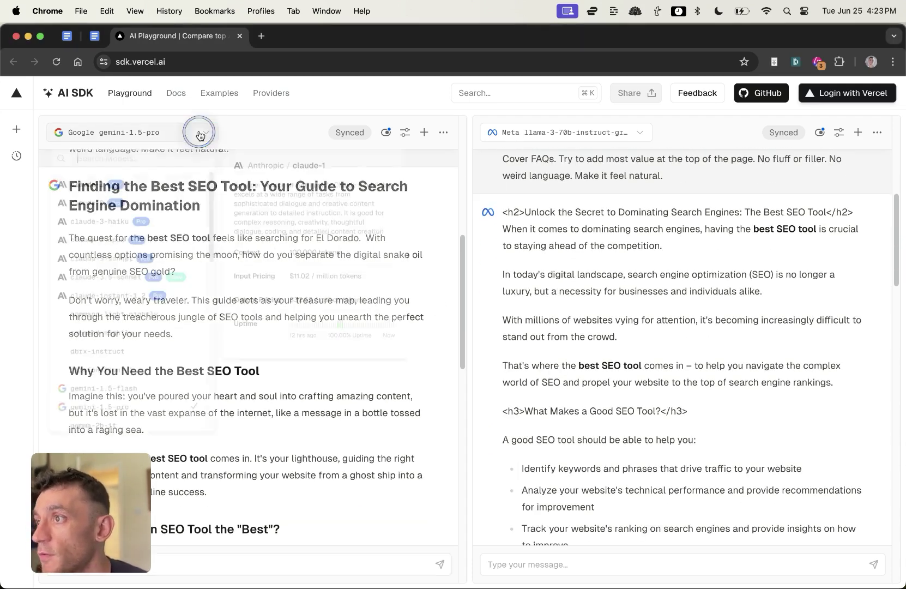
scroll(174, 327, "down", 10)
left_click(369, 410)
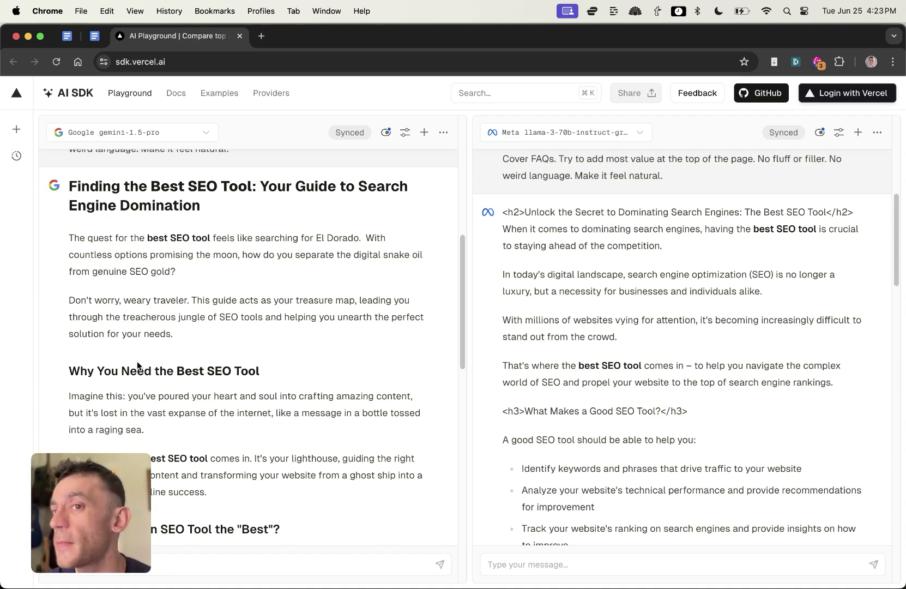
scroll(287, 262, "down", 1)
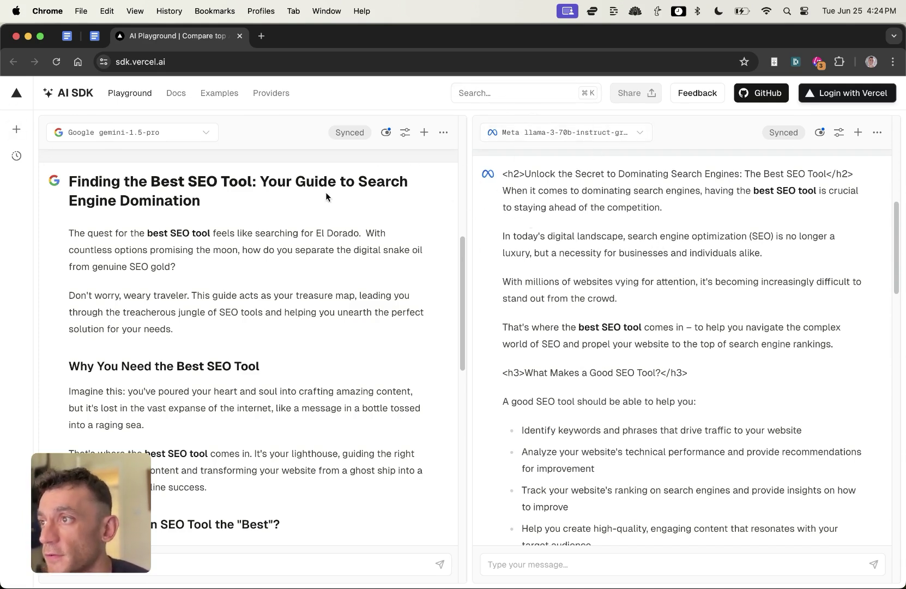
left_click_drag(853, 175, 450, 183)
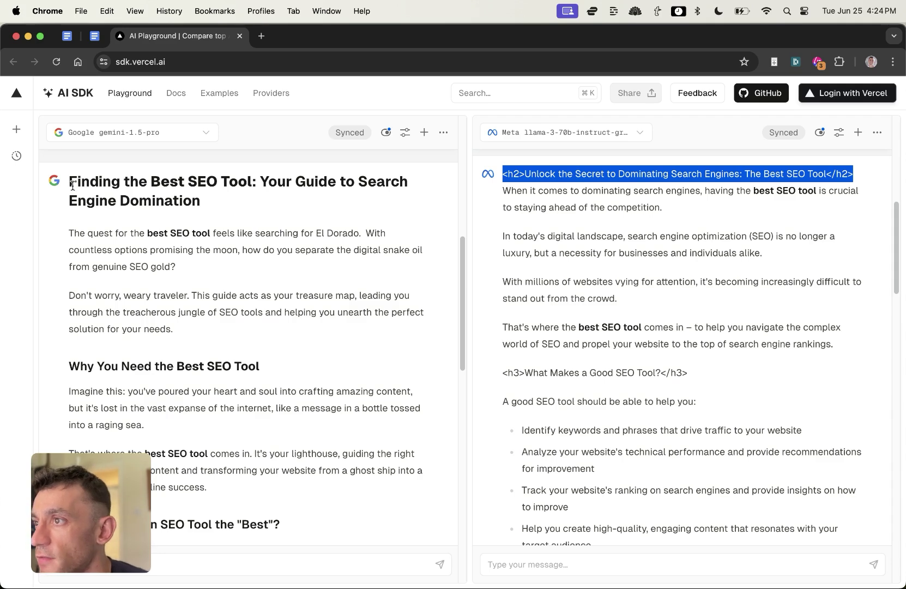
left_click_drag(73, 184, 269, 196)
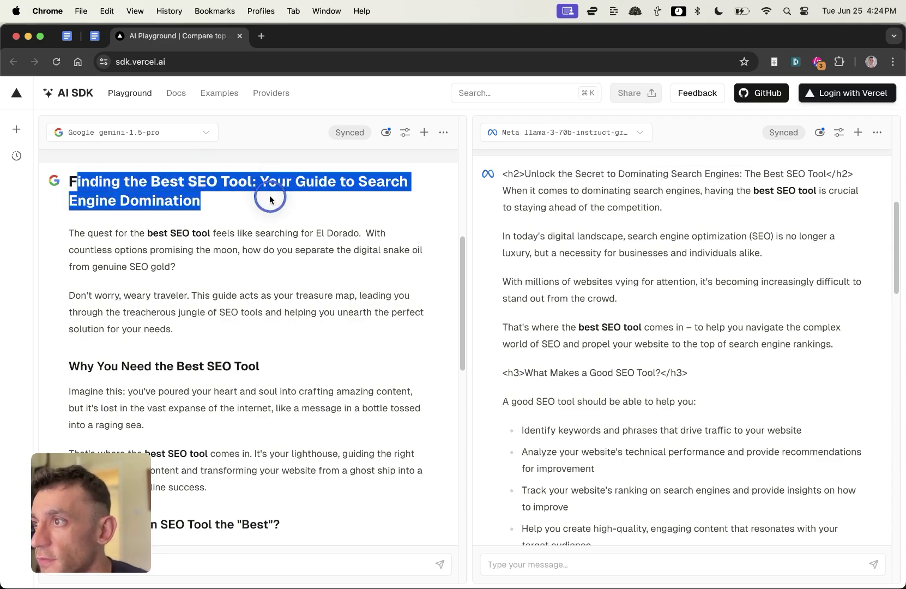
left_click(268, 196)
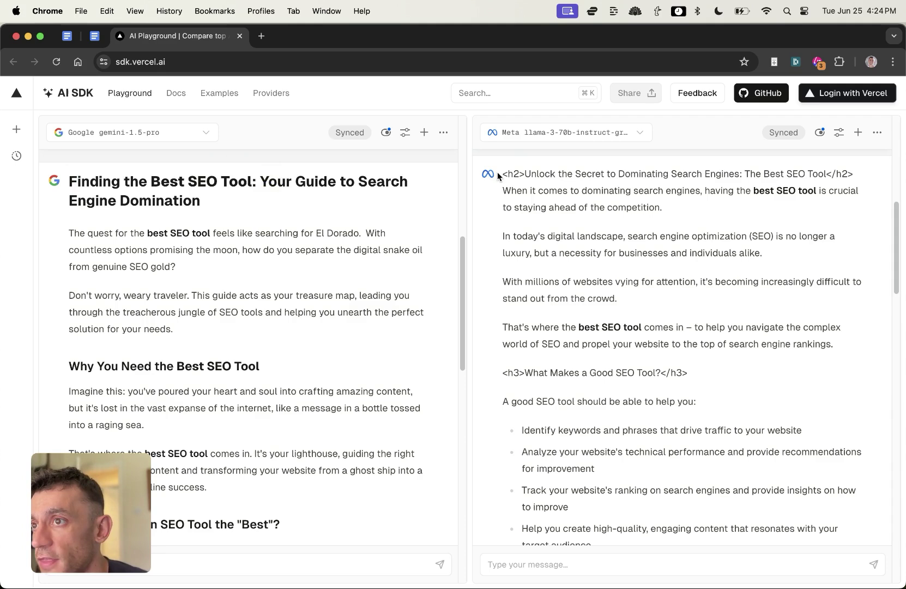
left_click_drag(499, 173, 854, 180)
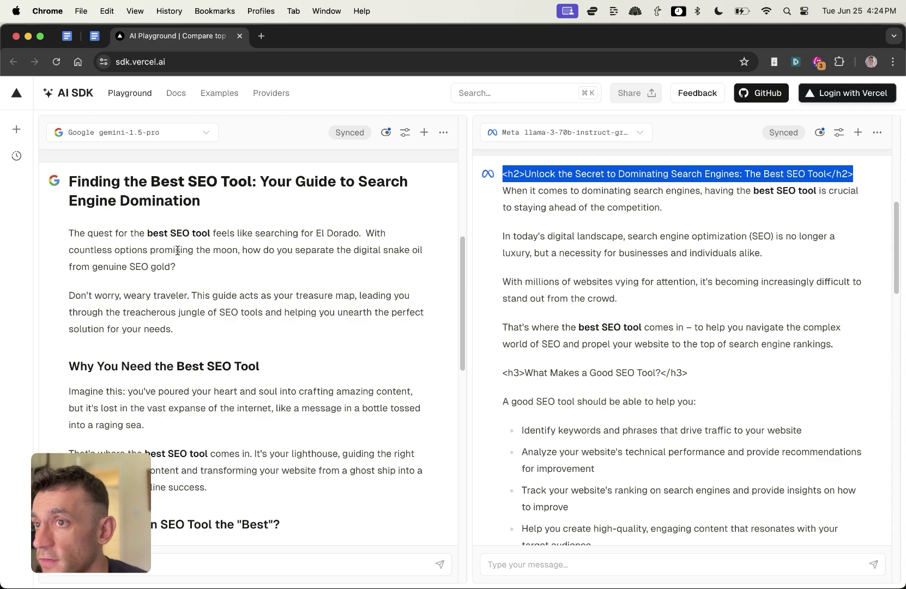
left_click(618, 267)
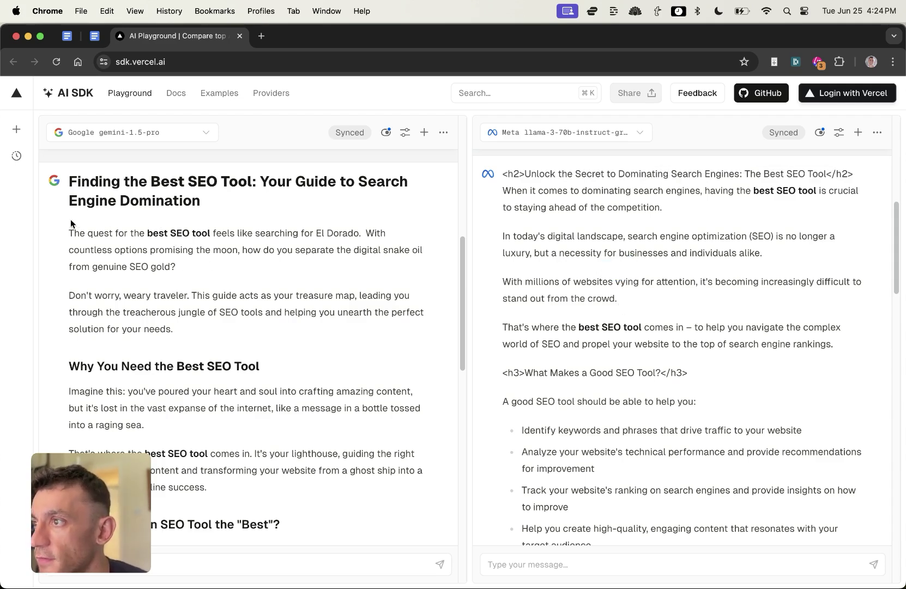
left_click_drag(68, 221, 203, 329)
left_click(255, 260)
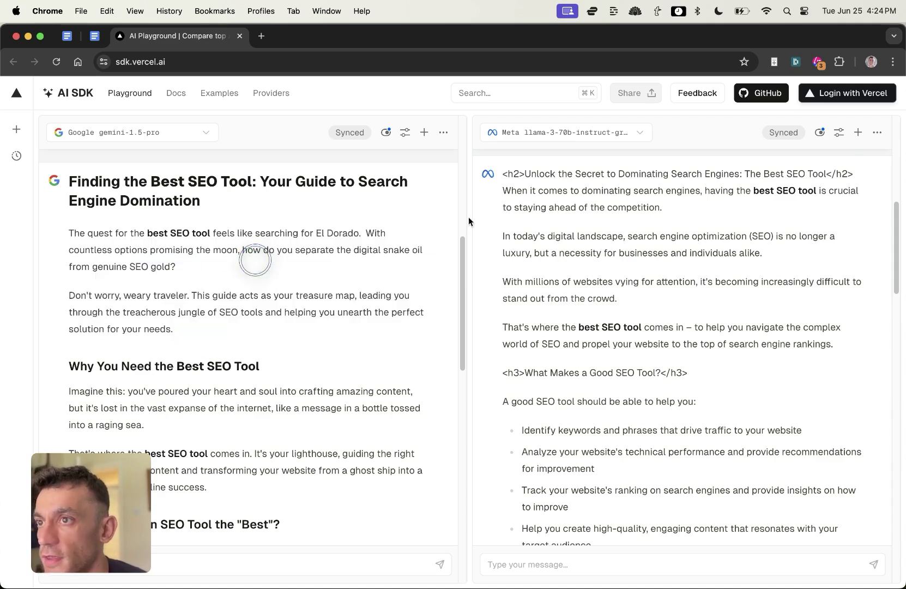
left_click_drag(495, 188, 830, 347)
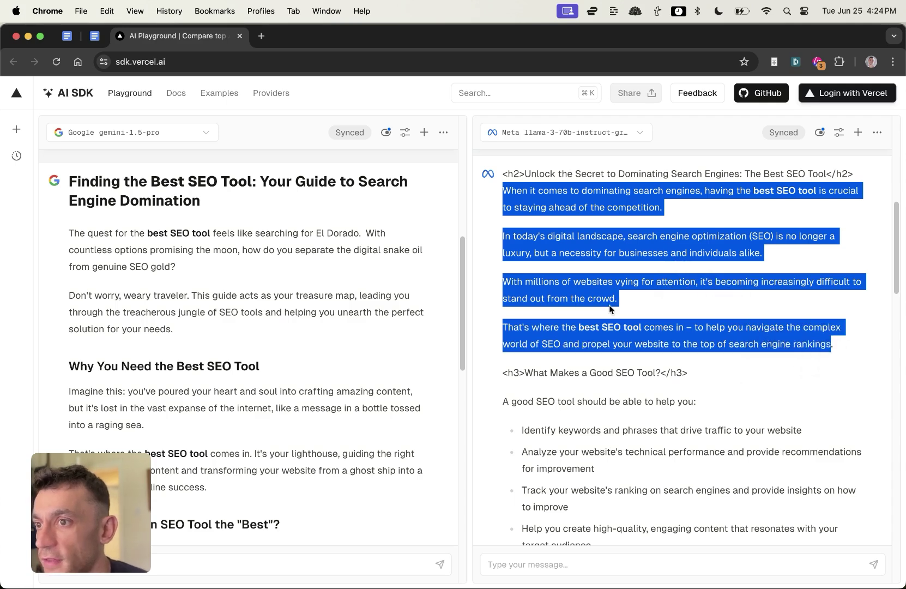
scroll(631, 342, "down", 3)
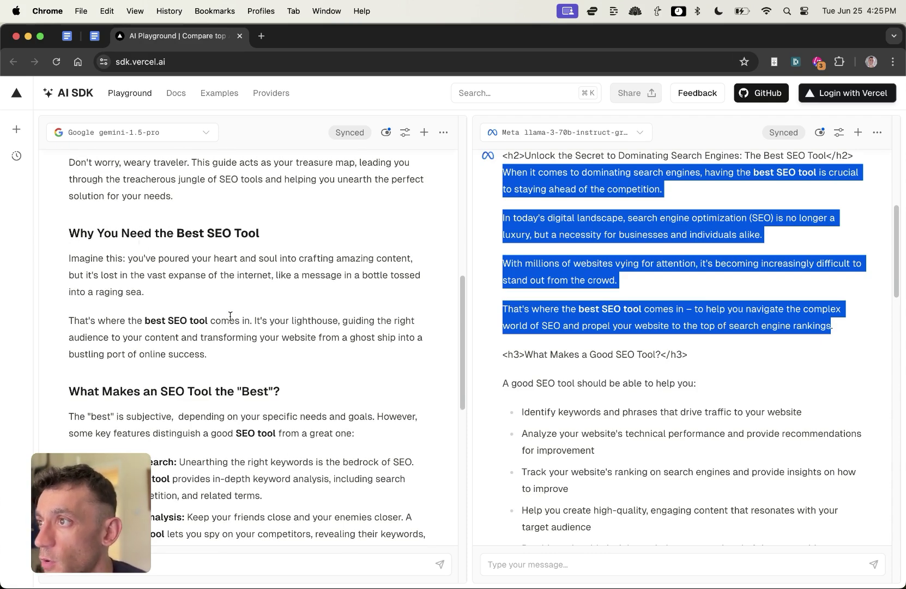
scroll(230, 316, "down", 10)
scroll(217, 239, "up", 20)
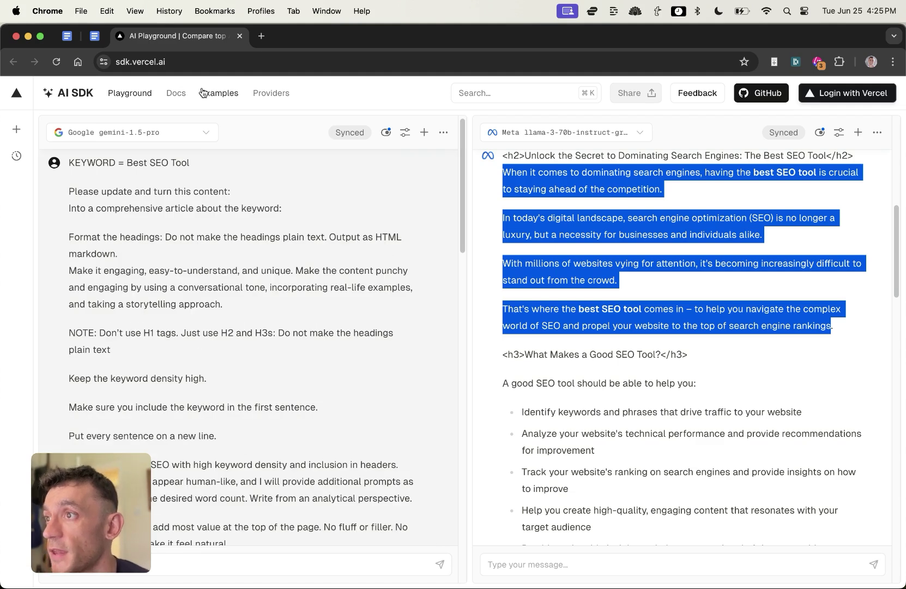
left_click(121, 138)
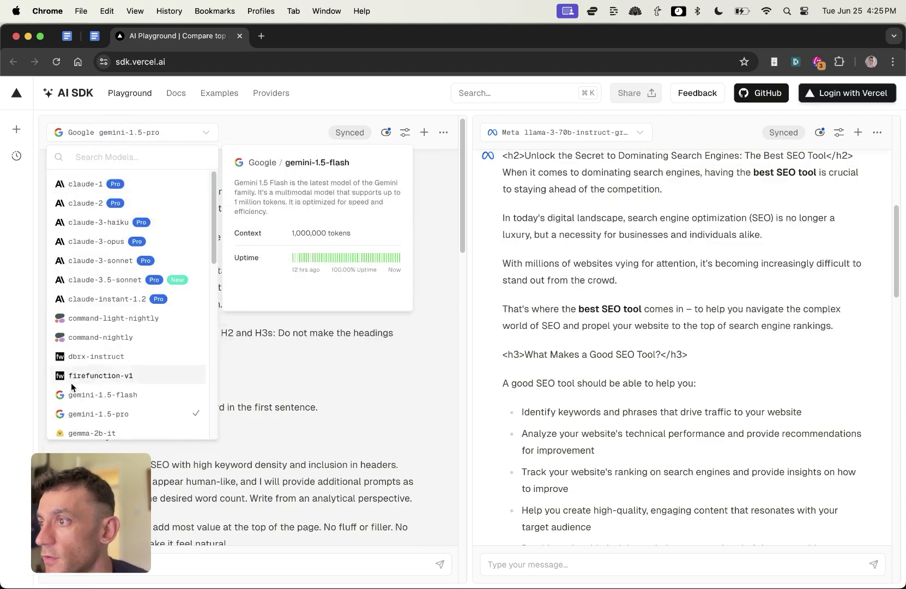
scroll(130, 352, "down", 6)
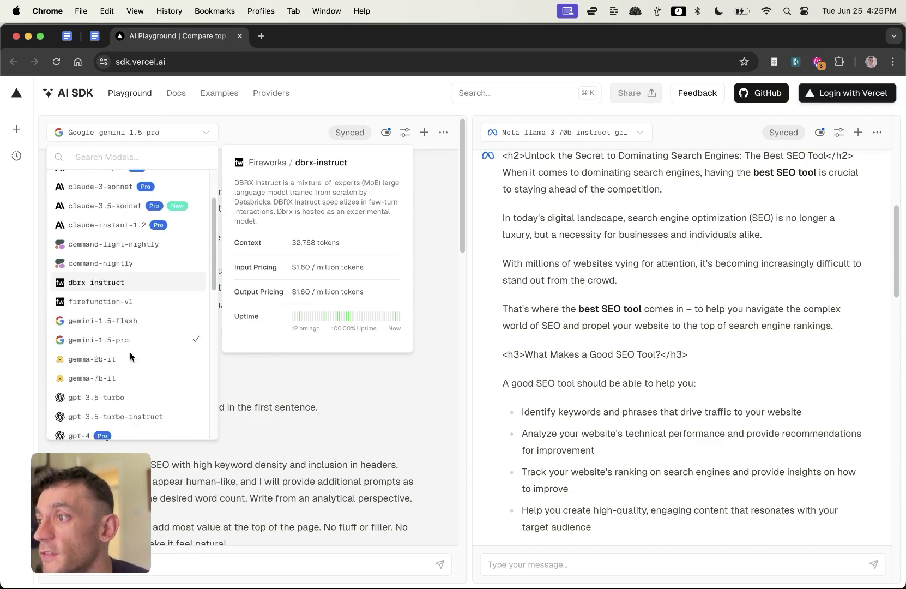
scroll(145, 350, "down", 8)
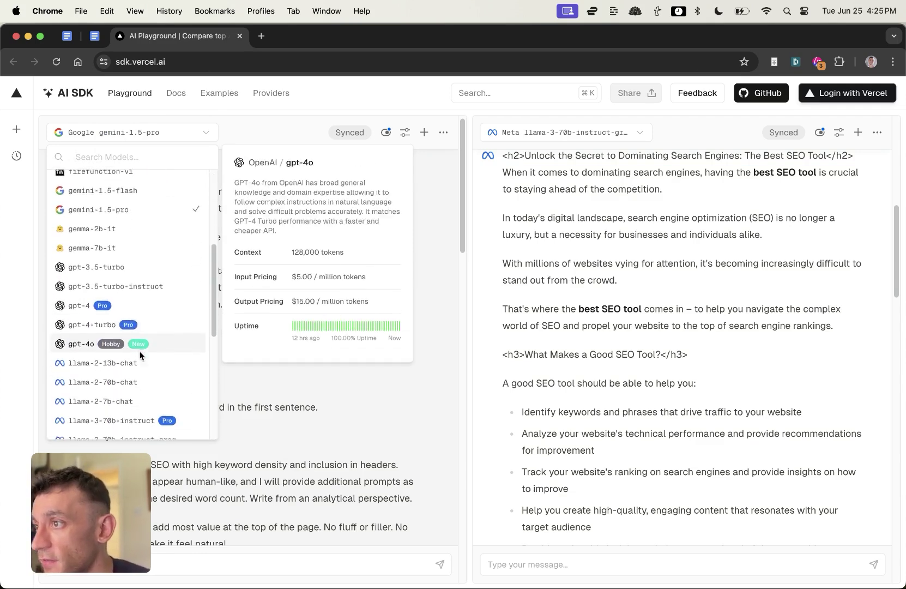
scroll(112, 305, "up", 7)
scroll(115, 317, "down", 8)
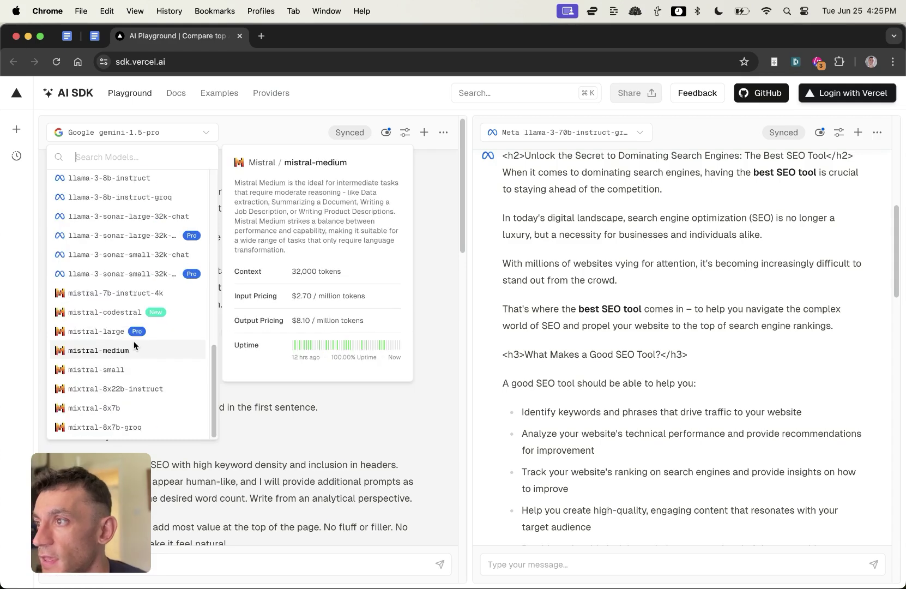
scroll(152, 312, "up", 3)
scroll(130, 269, "up", 8)
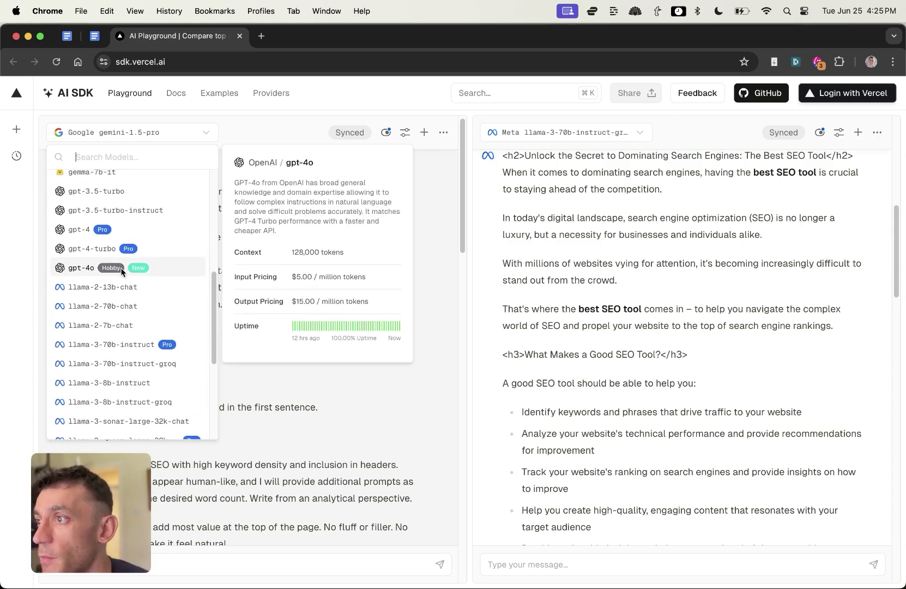
scroll(108, 230, "up", 1)
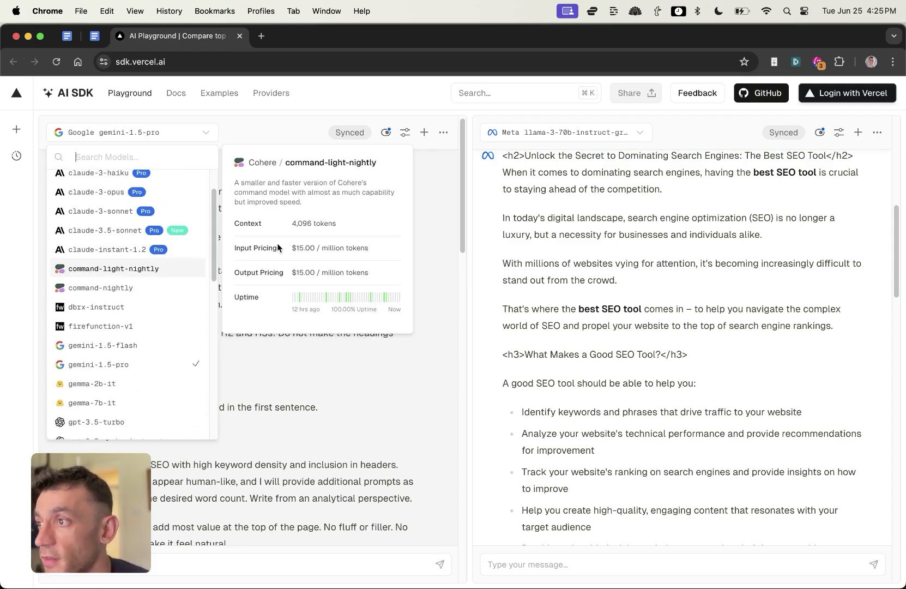
left_click(520, 216)
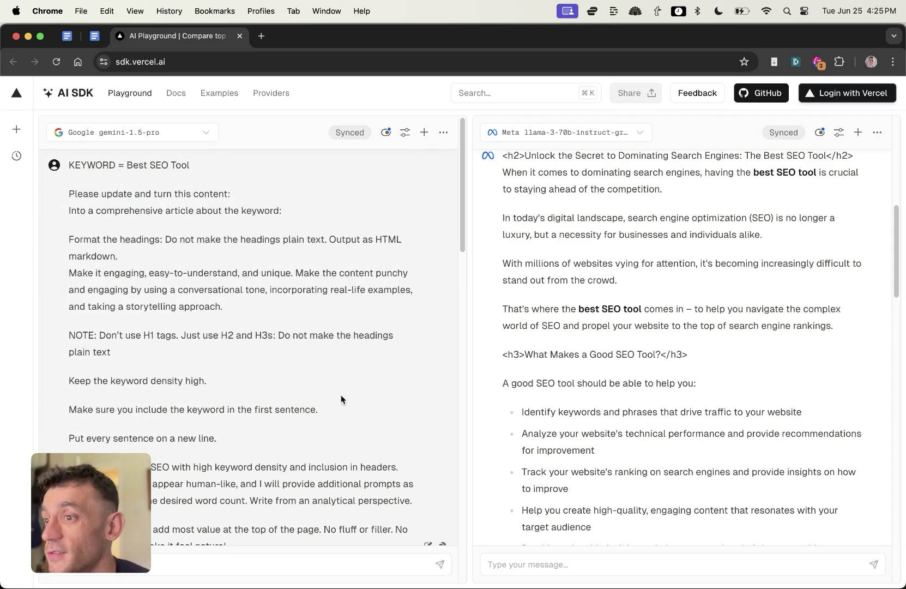
scroll(161, 470, "down", 4)
scroll(364, 458, "down", 15)
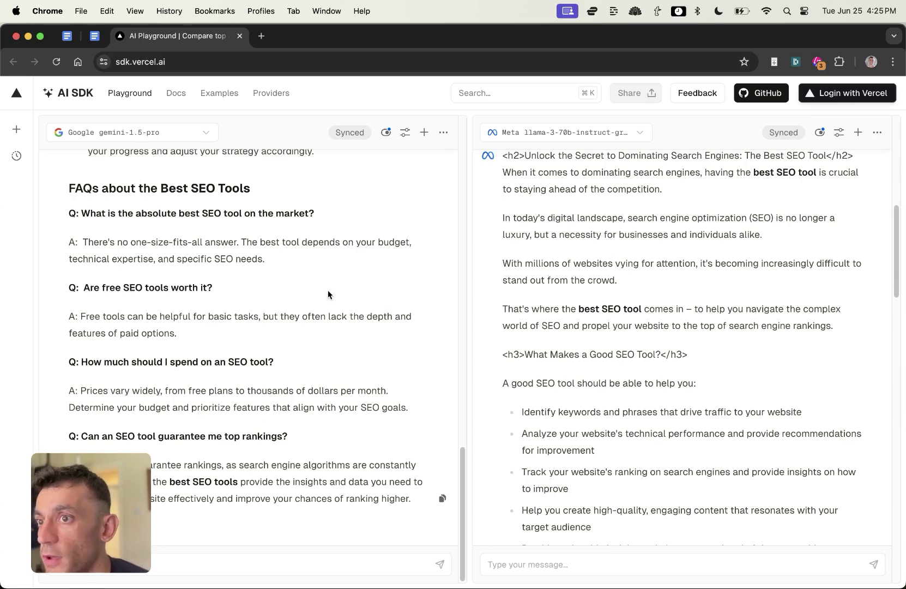
scroll(330, 256, "up", 10)
scroll(321, 289, "down", 10)
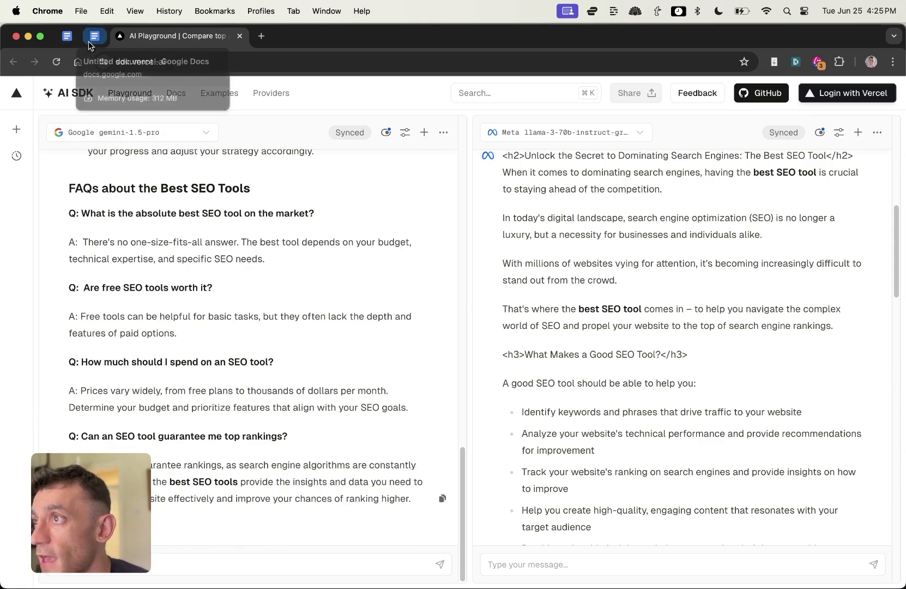
- Switch to the InVideo AI tab and highlight the Workflows and plugins label
left_click(92, 43)
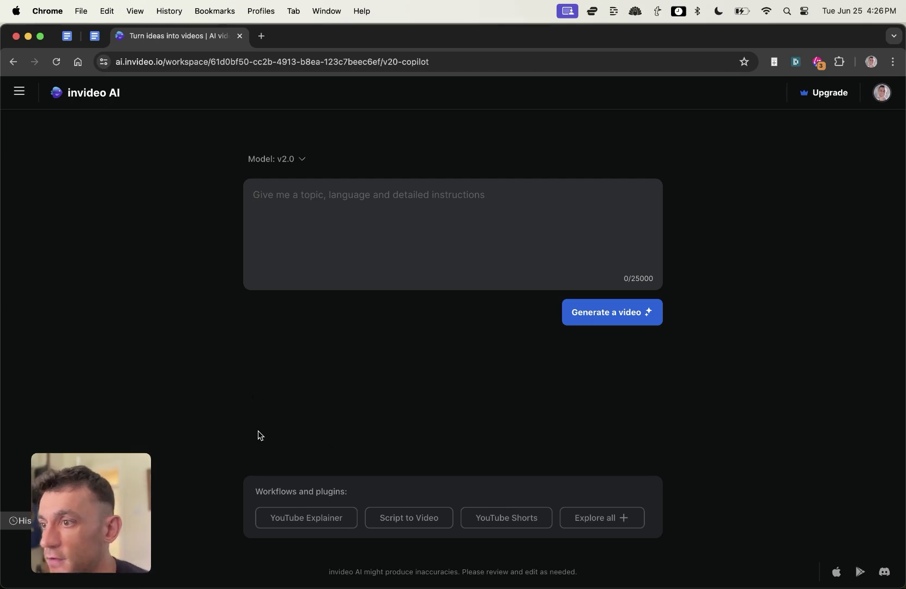
left_click_drag(251, 483, 333, 469)
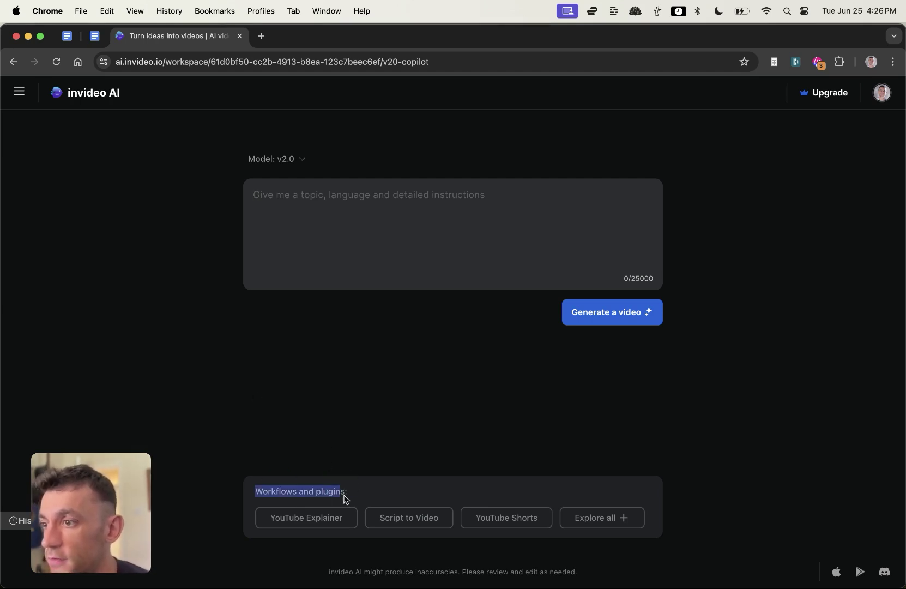
left_click(344, 486)
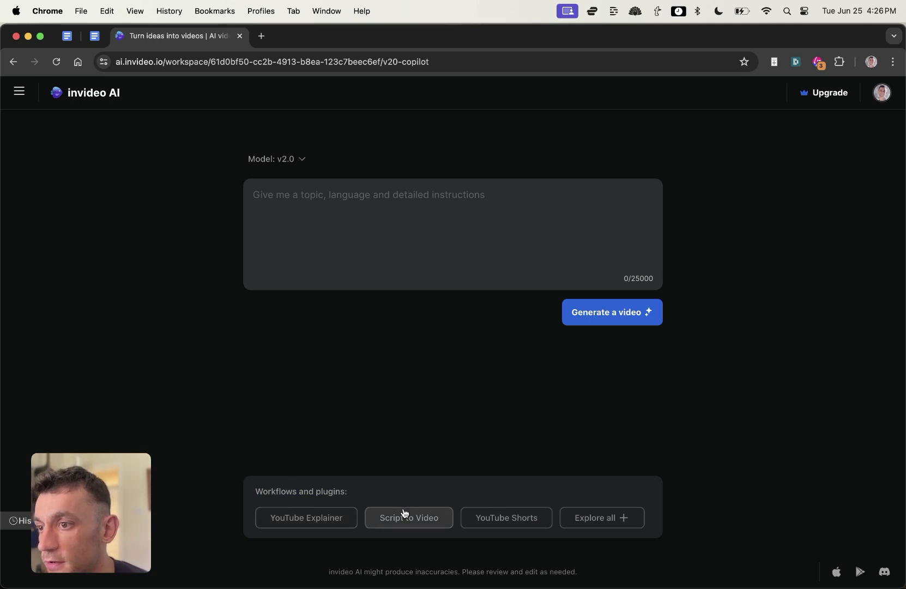
- Start a 15-second YouTube Explainer on SEO with a backlinks fact and Intense music
left_click(290, 519)
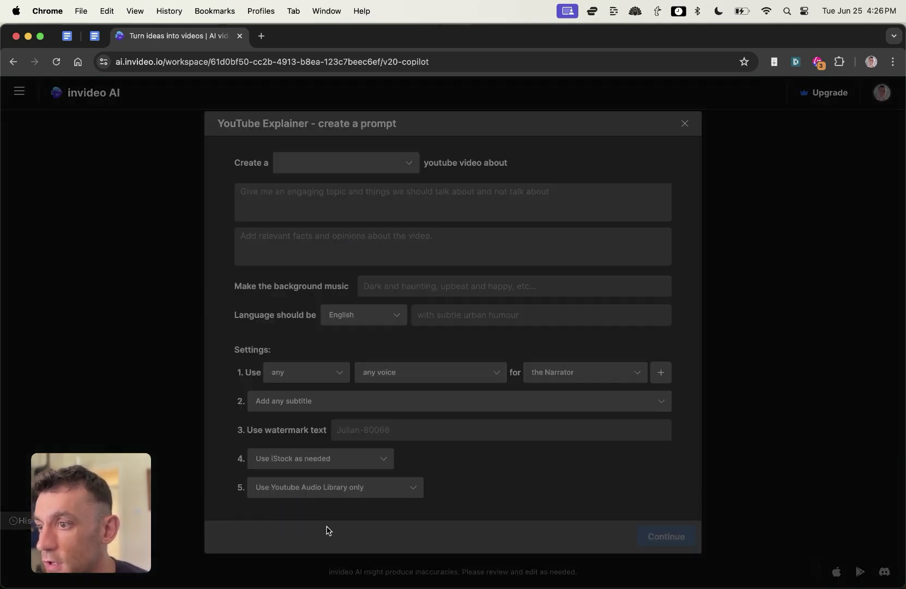
left_click(316, 163)
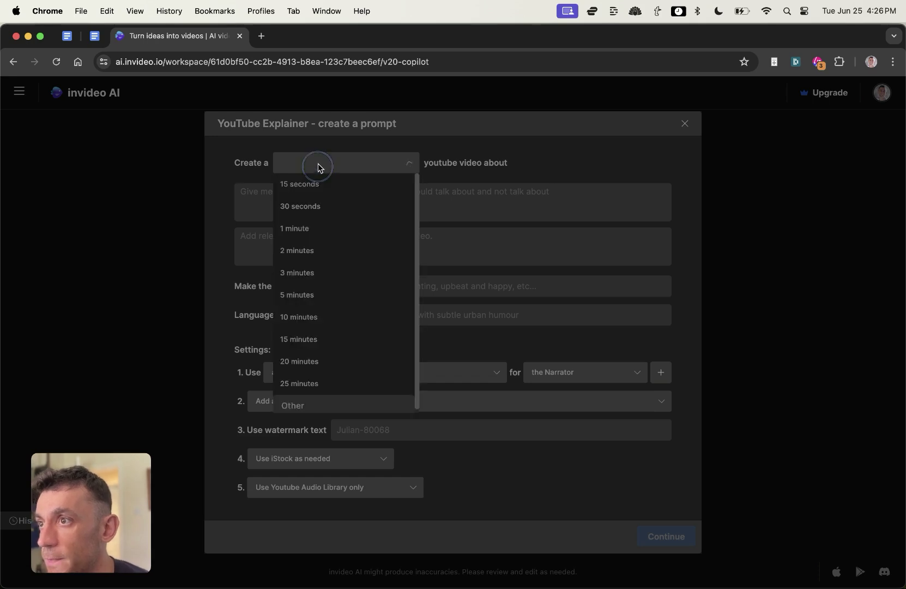
left_click(312, 184)
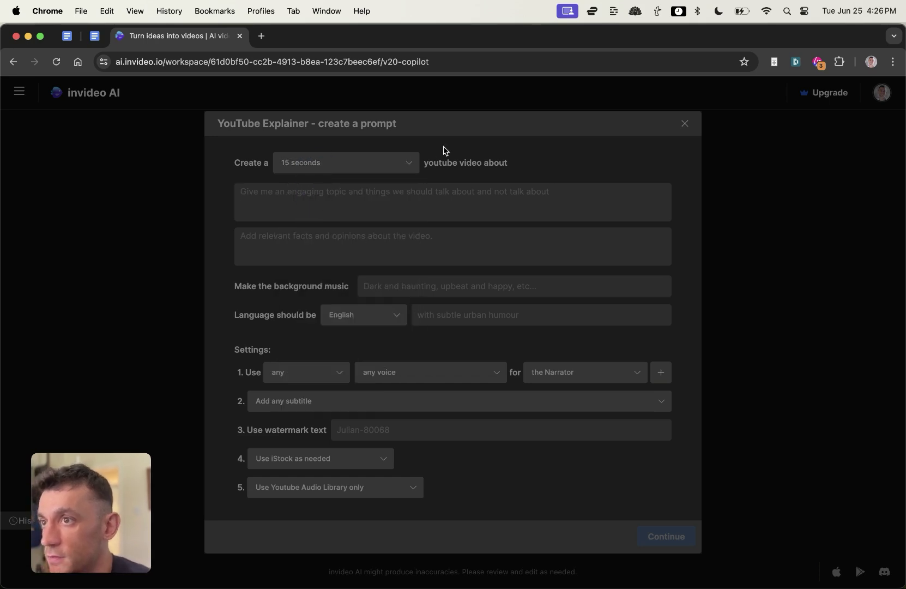
type("ASEO")
key("BackSpace")
key("BackSpace")
key("BackSpace")
key("BackSpace")
type("SEO")
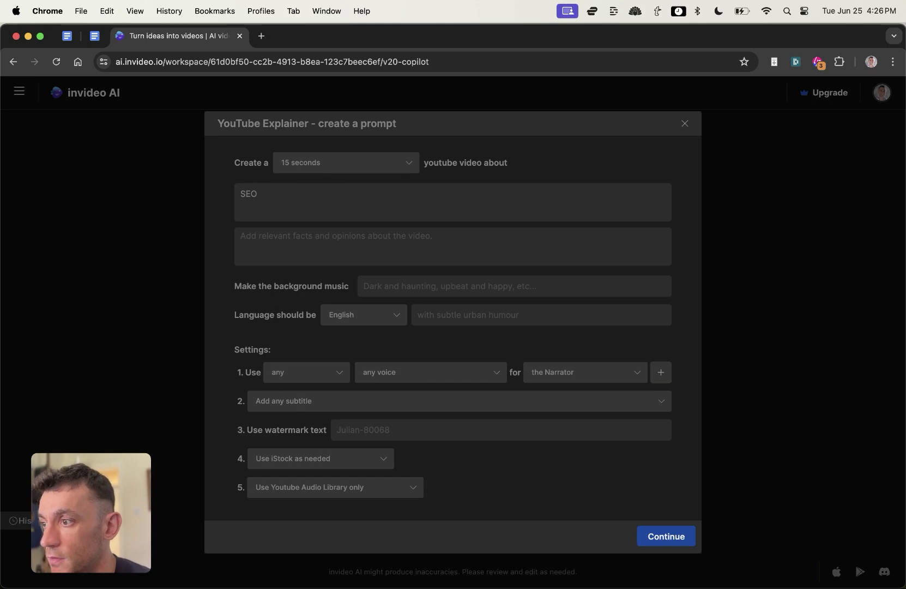
left_click(246, 236)
type("99% of website don't know how")
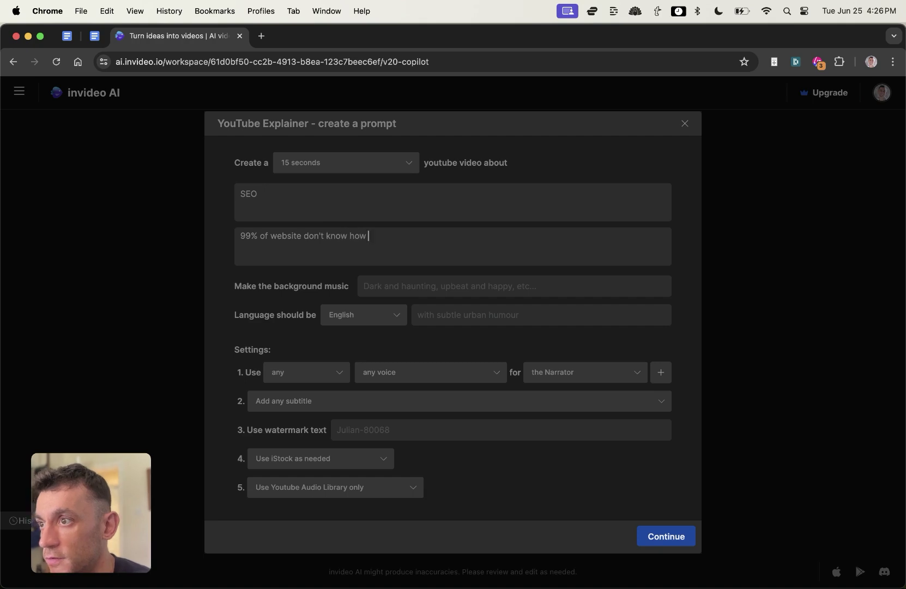
type("klinks")
key("Tab")
type("Intense")
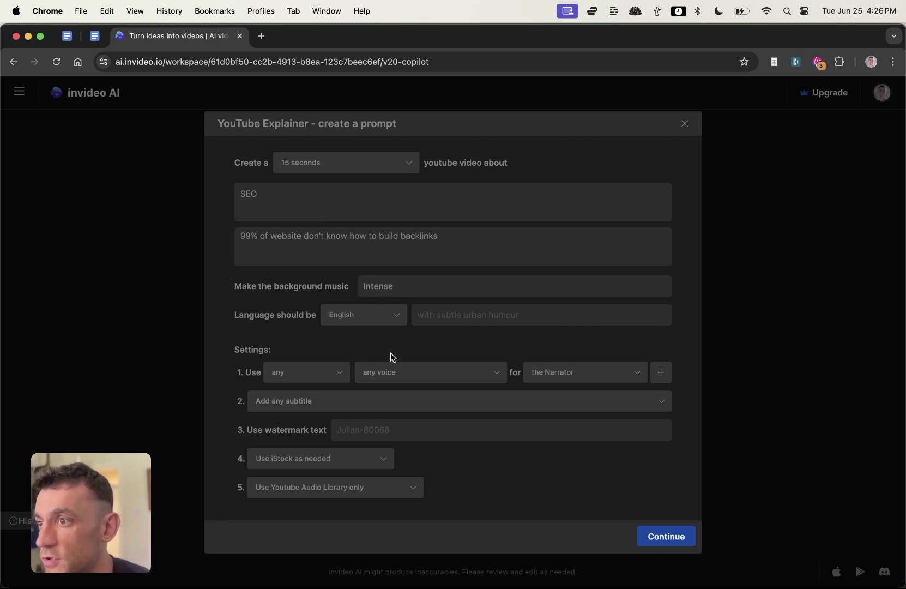
- Review narrator gender and voice options, then choose bold subtitles with popping effect
left_click(325, 375)
left_click(324, 370)
left_click(322, 367)
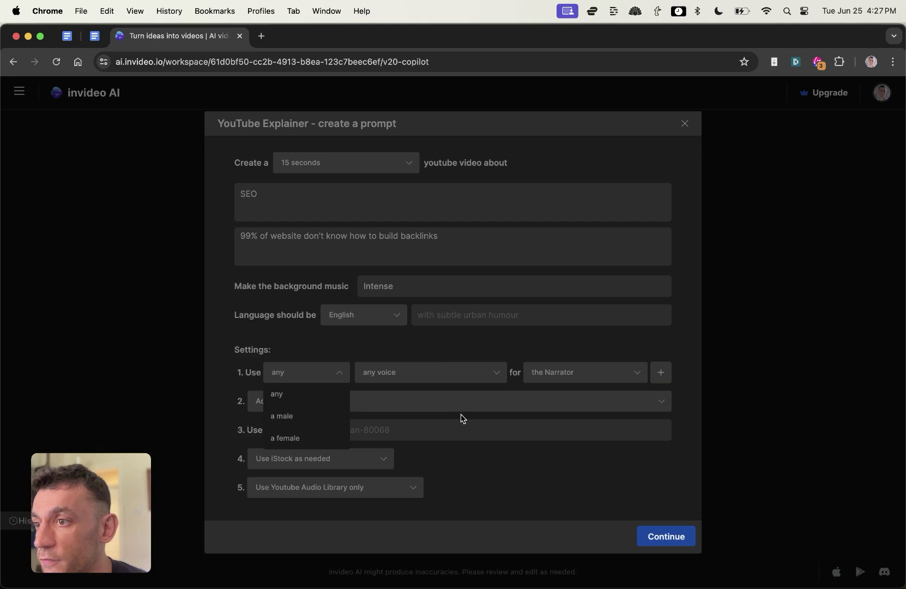
left_click(443, 373)
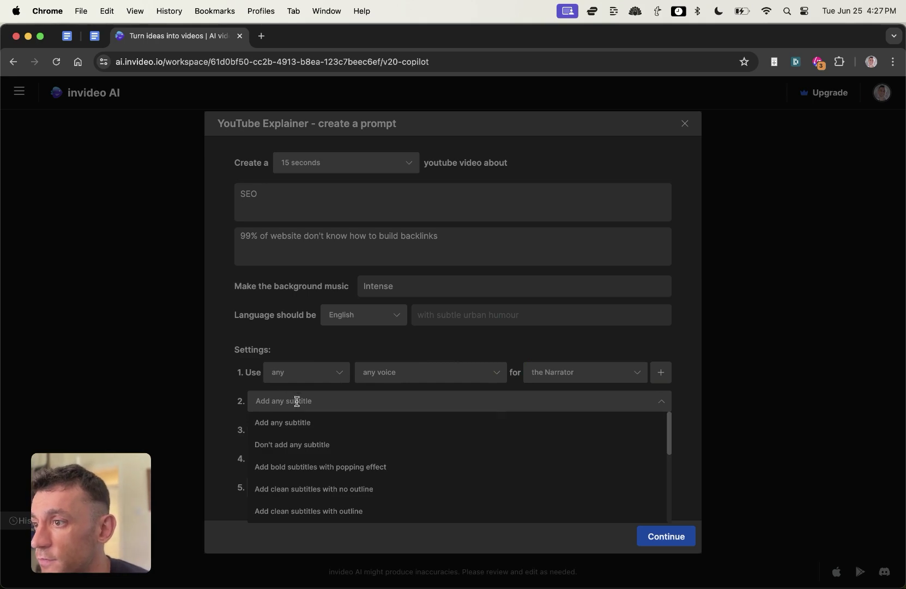
scroll(305, 455, "down", 5)
scroll(338, 458, "up", 5)
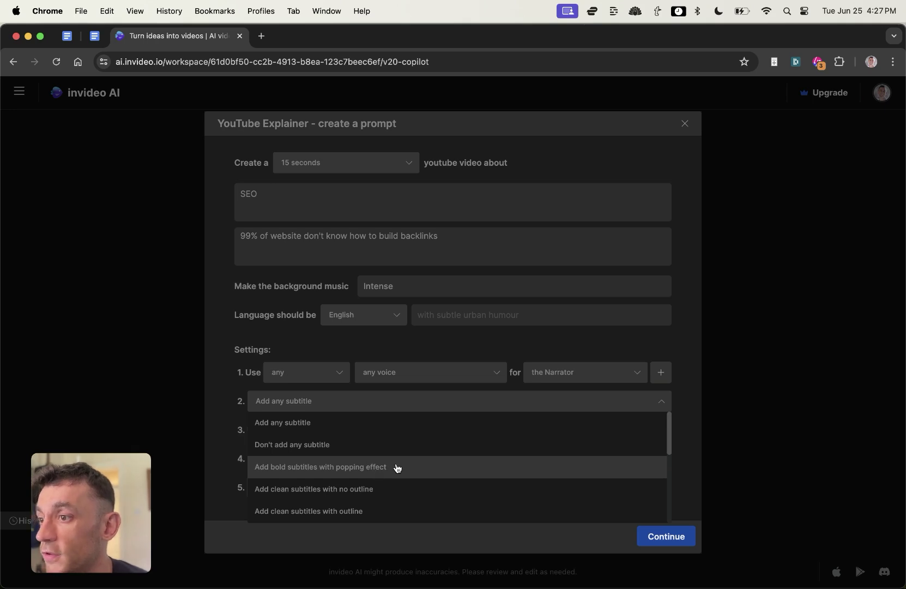
left_click(397, 468)
- Edit the watermark, keep iStock and YouTube Audio Library sources, and build the prompt
left_click(371, 435)
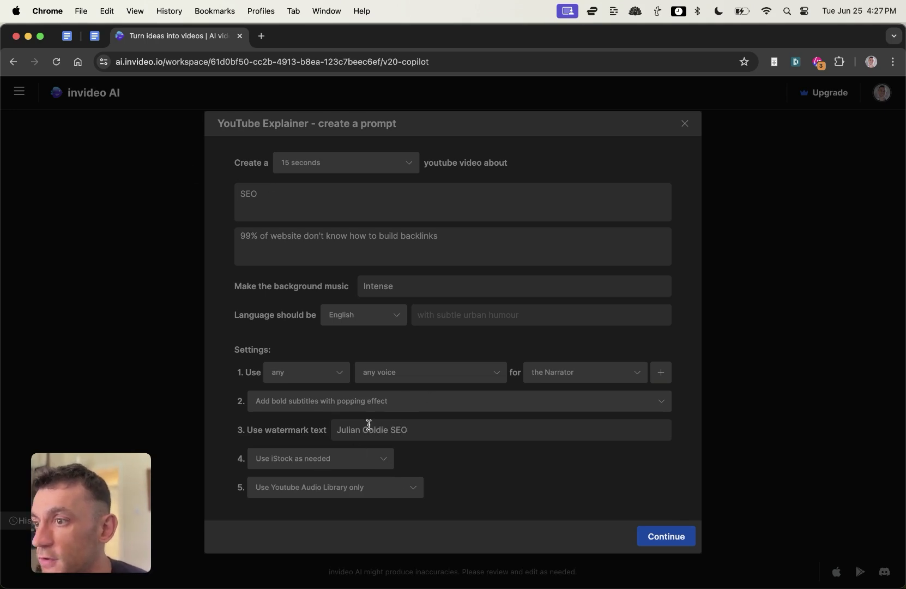
left_click(487, 456)
left_click(323, 457)
left_click(433, 448)
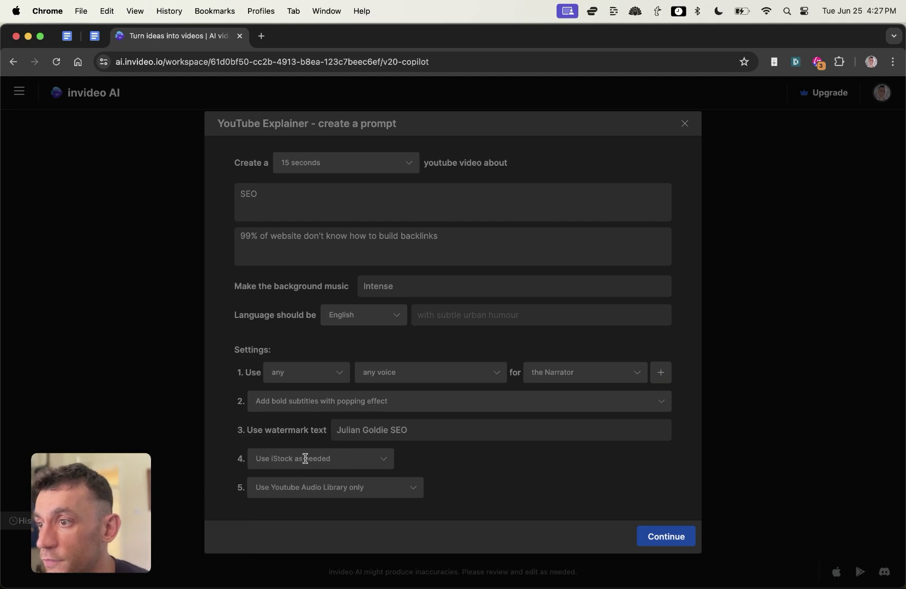
left_click(333, 485)
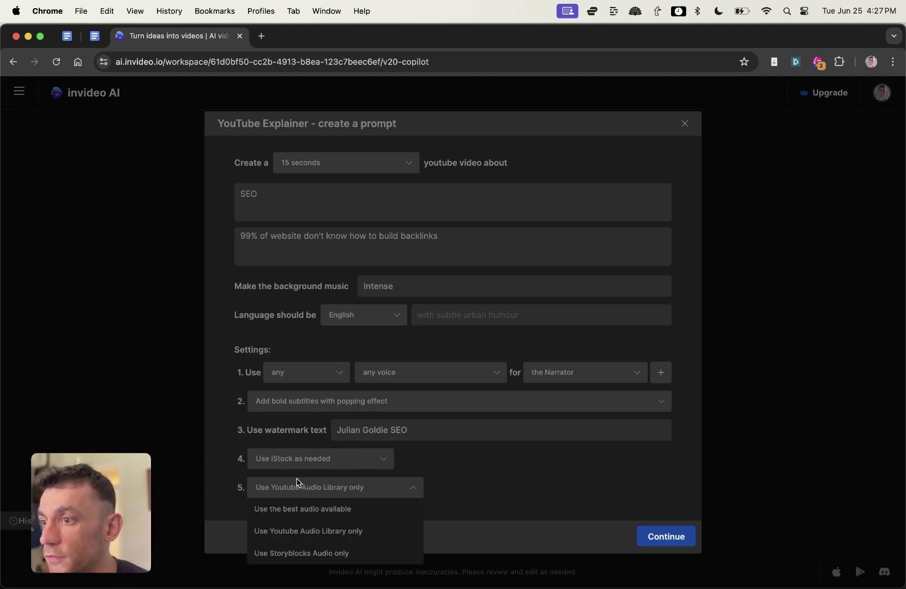
left_click(531, 458)
left_click(321, 482)
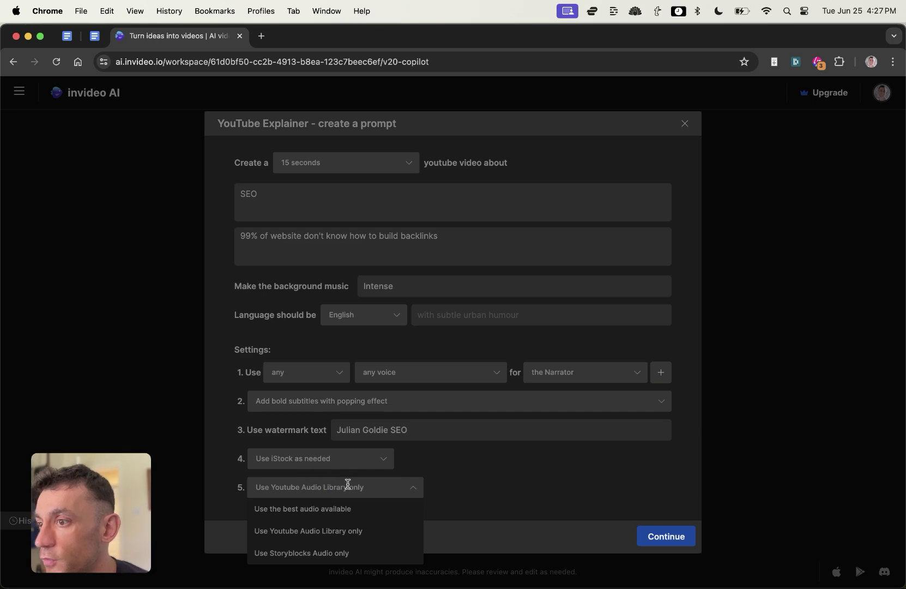
left_click(469, 464)
left_click(674, 535)
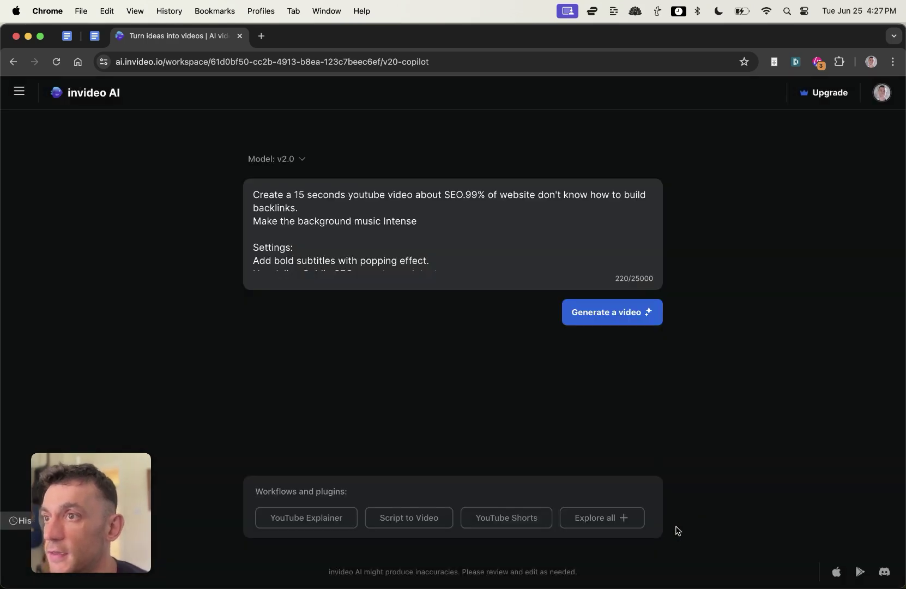
- Submit the prompt and start a Google stopwatch to time the generation
left_click(617, 322)
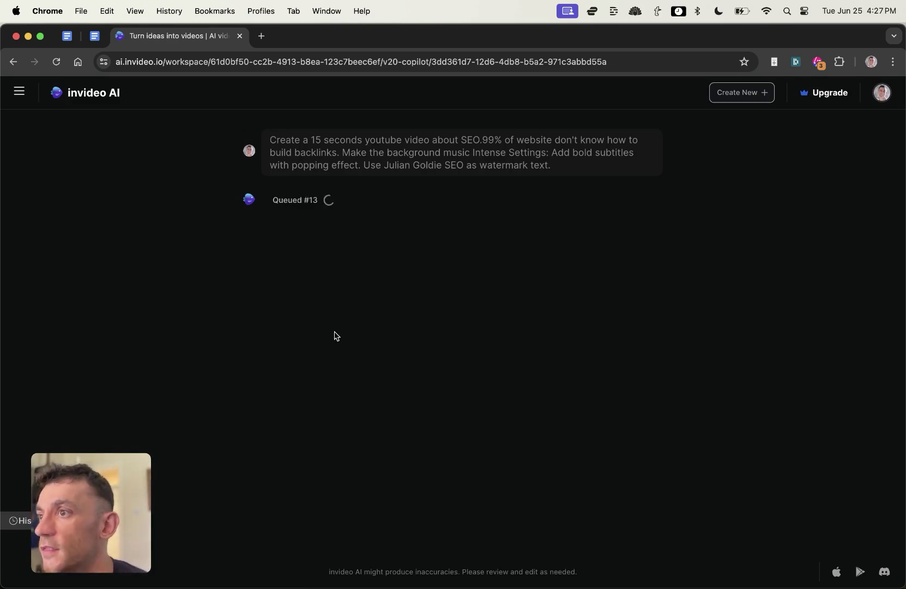
left_click_drag(271, 199, 366, 204)
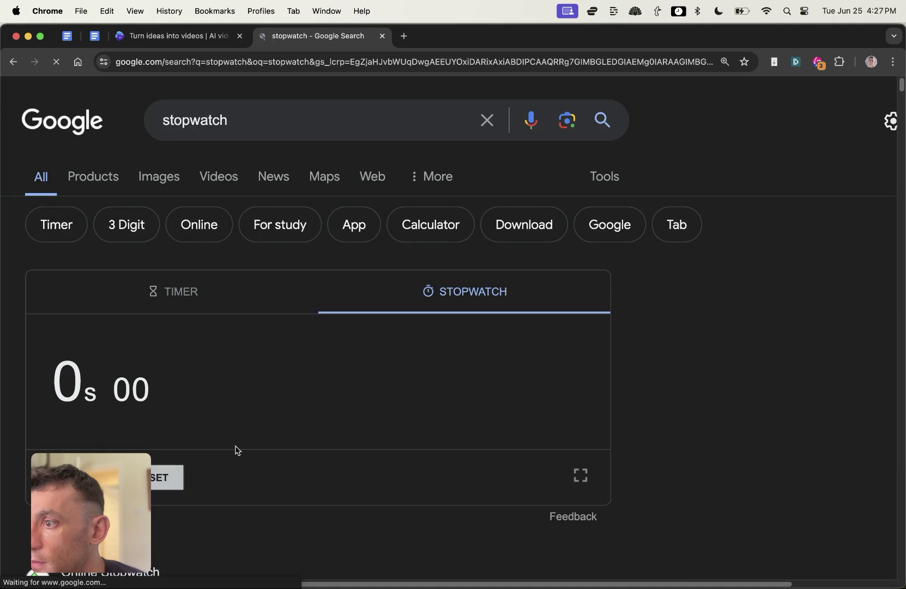
scroll(237, 449, "down", 3)
left_click(82, 385)
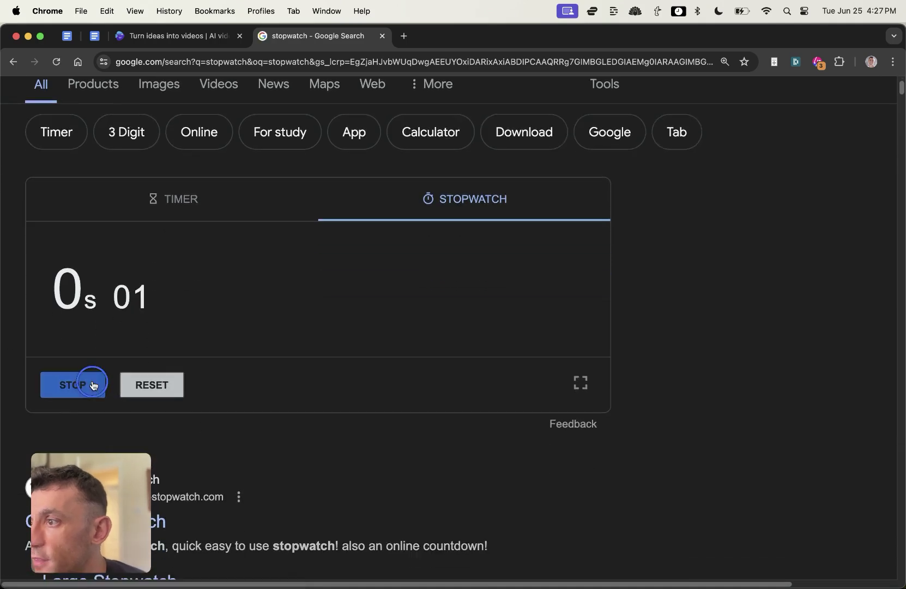
scroll(197, 189, "up", 3)
- Accept the default audience, look and platform so the backlinks video generates
left_click(168, 36)
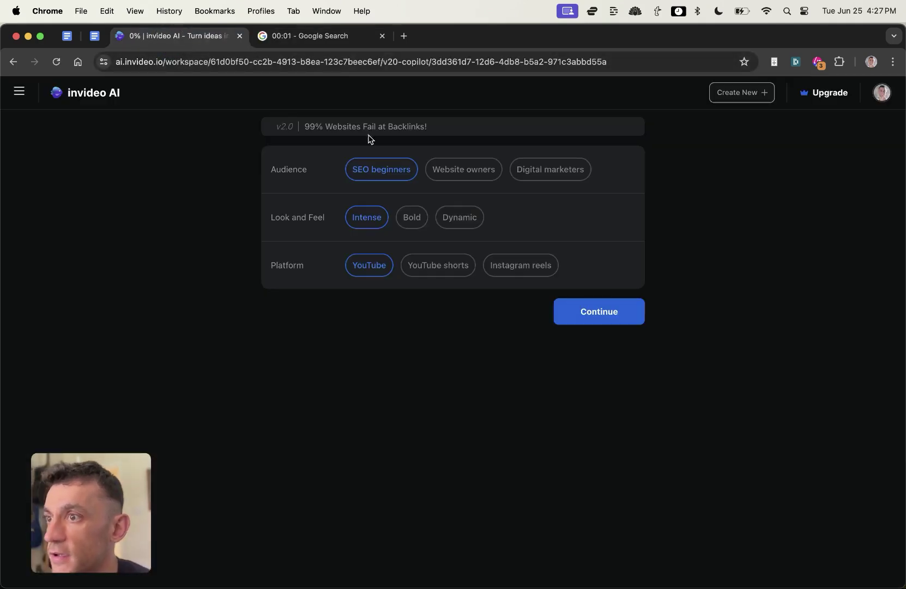
left_click(595, 321)
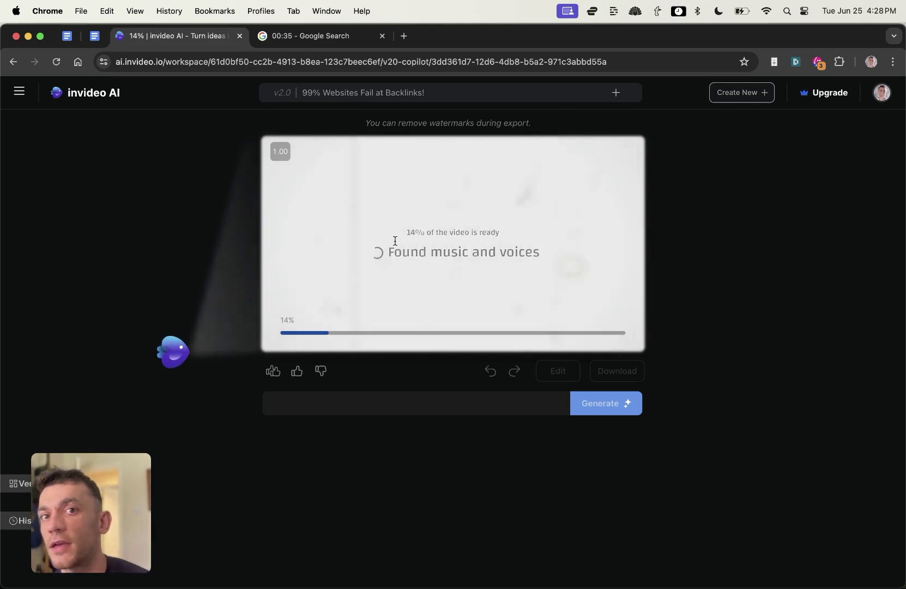
left_click_drag(238, 514, 239, 396)
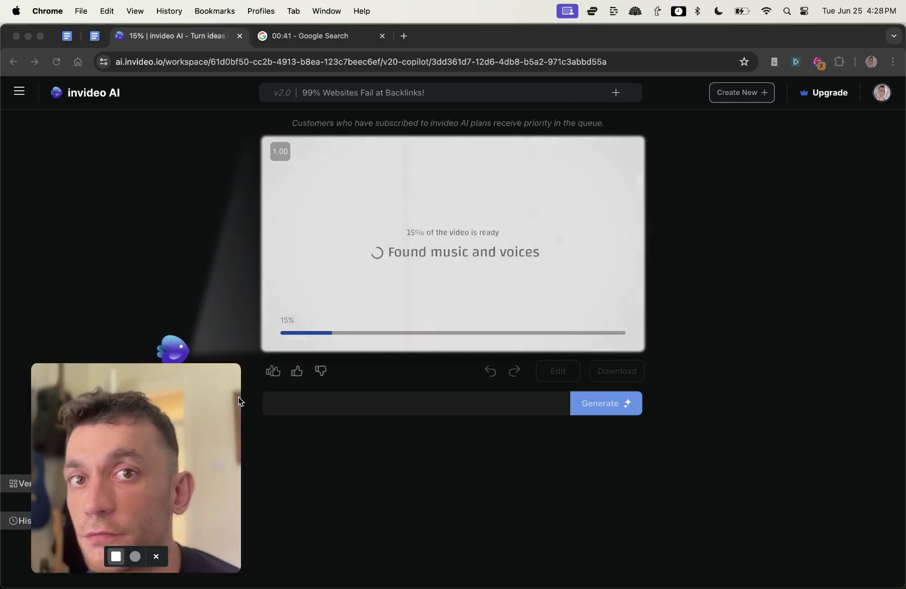
left_click_drag(239, 397, 181, 436)
left_click(257, 429)
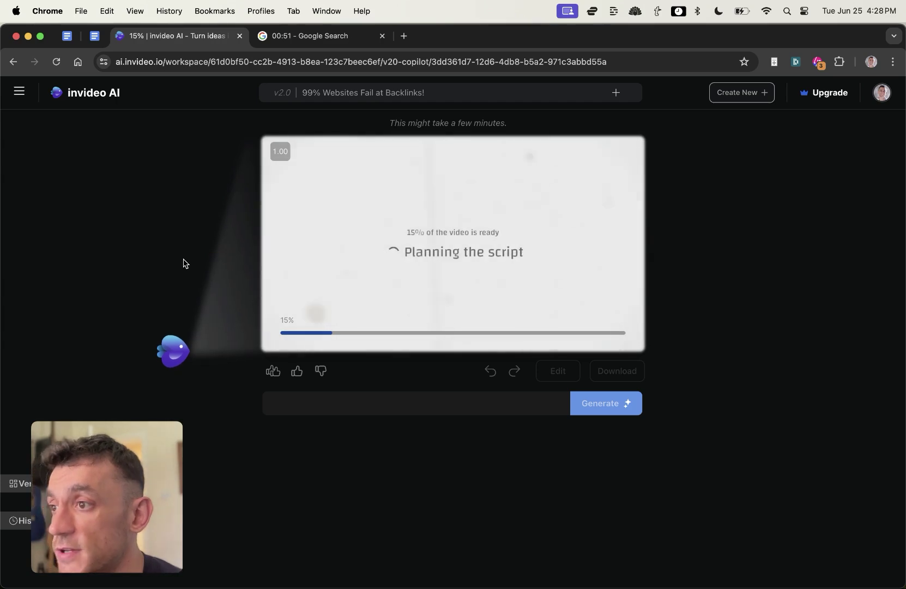
key("super+t")
- Browse the YouTube channel's Videos page in a new tab, then return to the finished video
type("y")
key("Return")
scroll(601, 339, "down", 5)
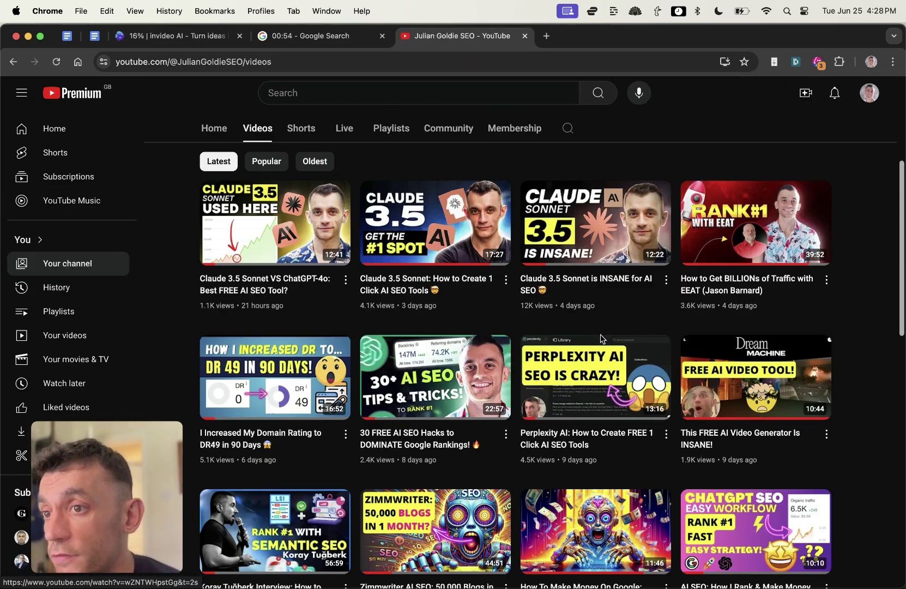
scroll(601, 339, "down", 20)
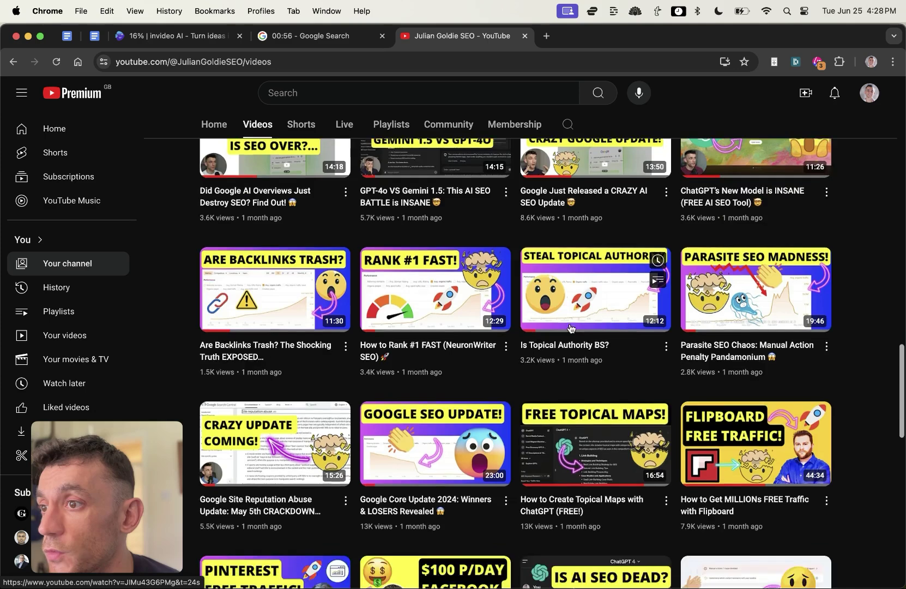
scroll(570, 327, "up", 20)
key("super+w")
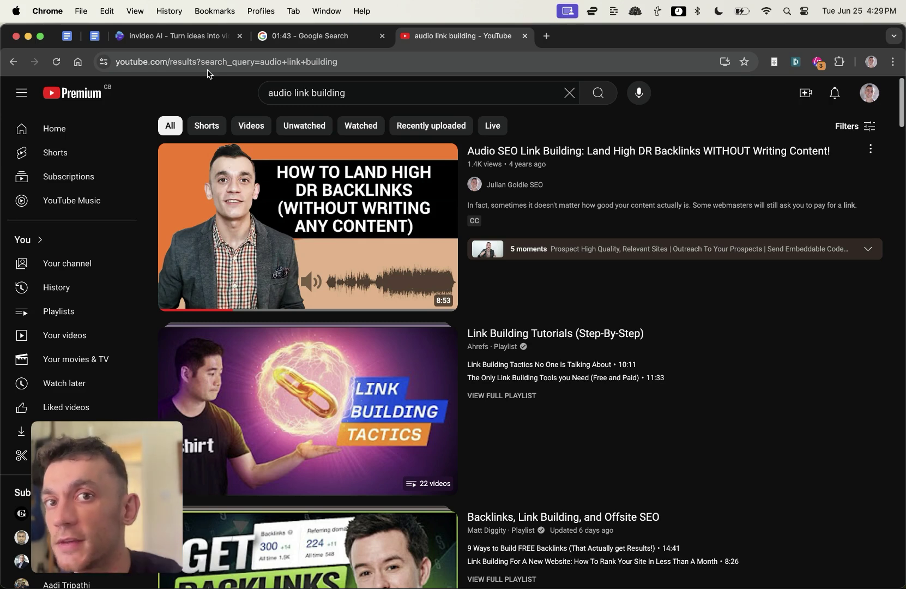
left_click(159, 34)
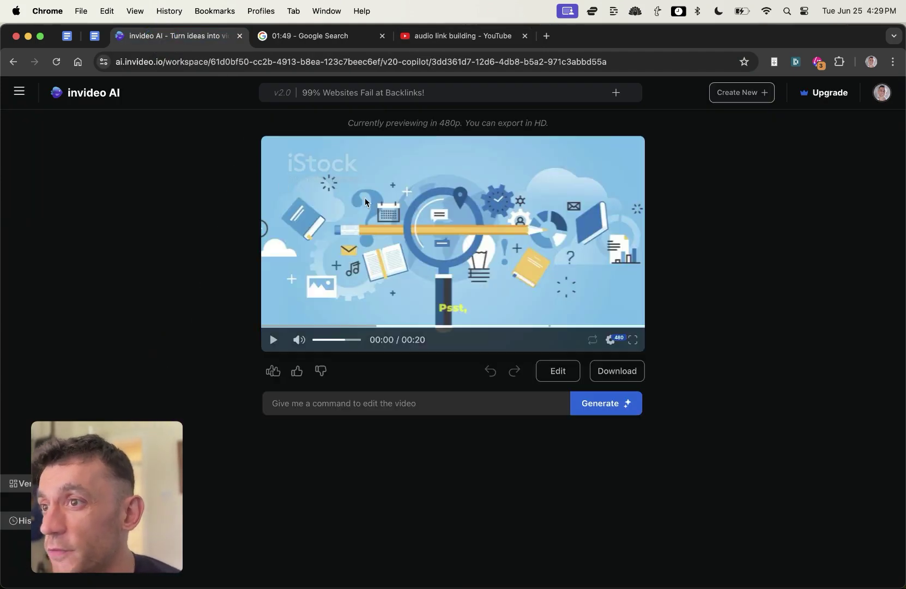
- Play the 20-second backlinks video, raise the volume, pause, and jump to 00:11
left_click(213, 216)
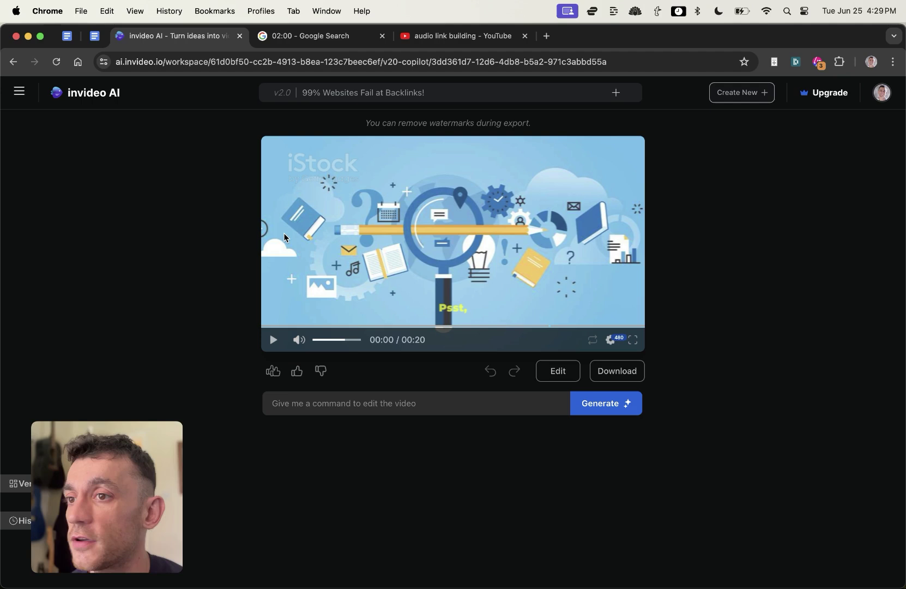
left_click(171, 294)
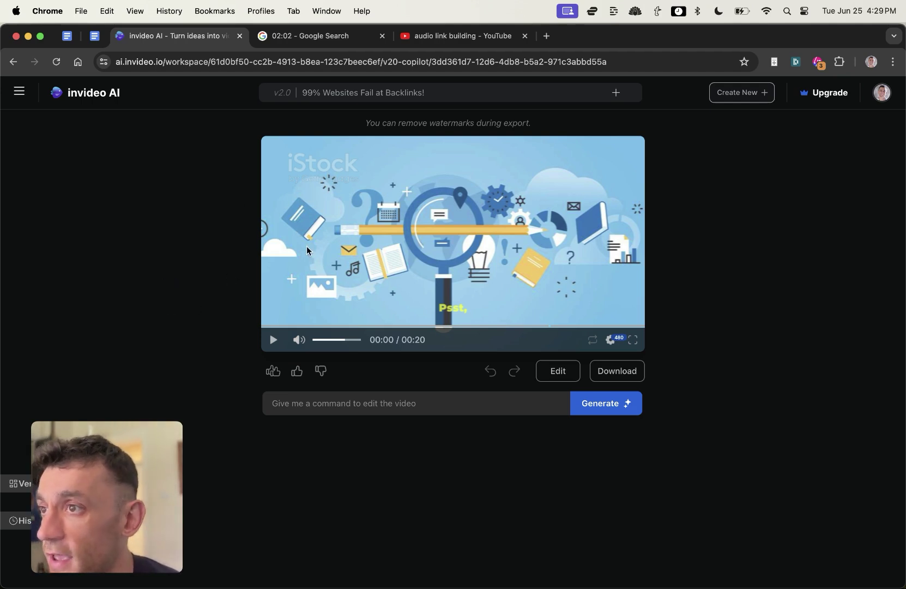
left_click(277, 341)
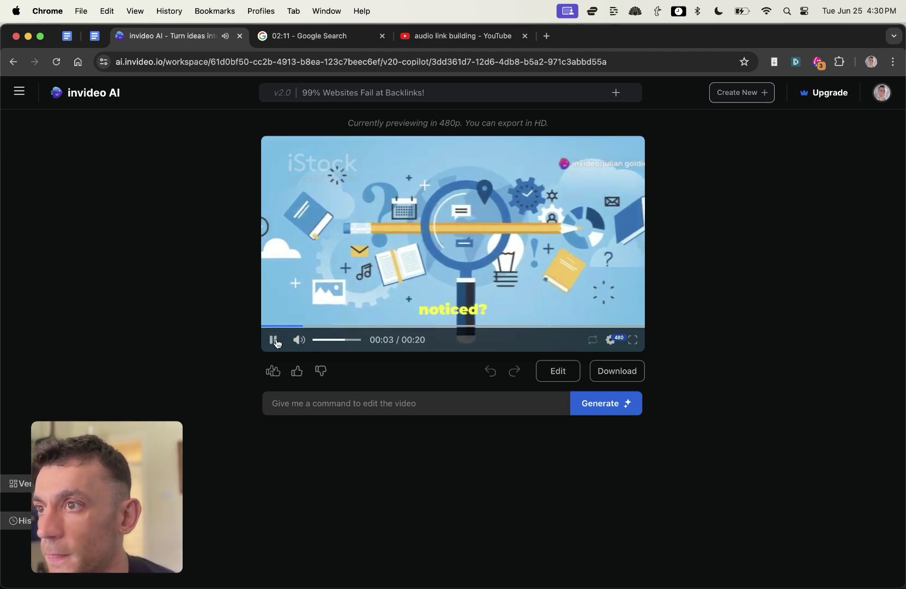
key("XF86AudioRaiseVolume")
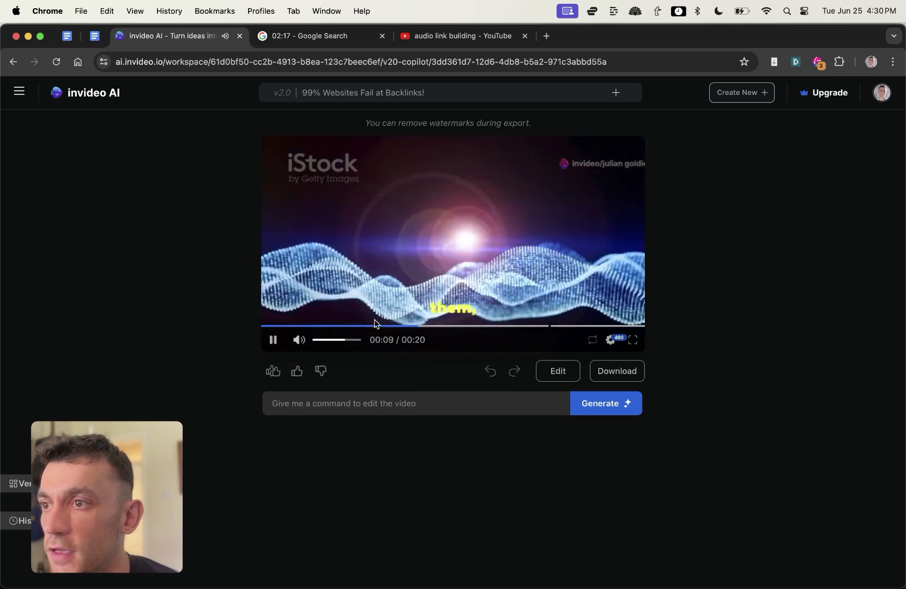
left_click(274, 340)
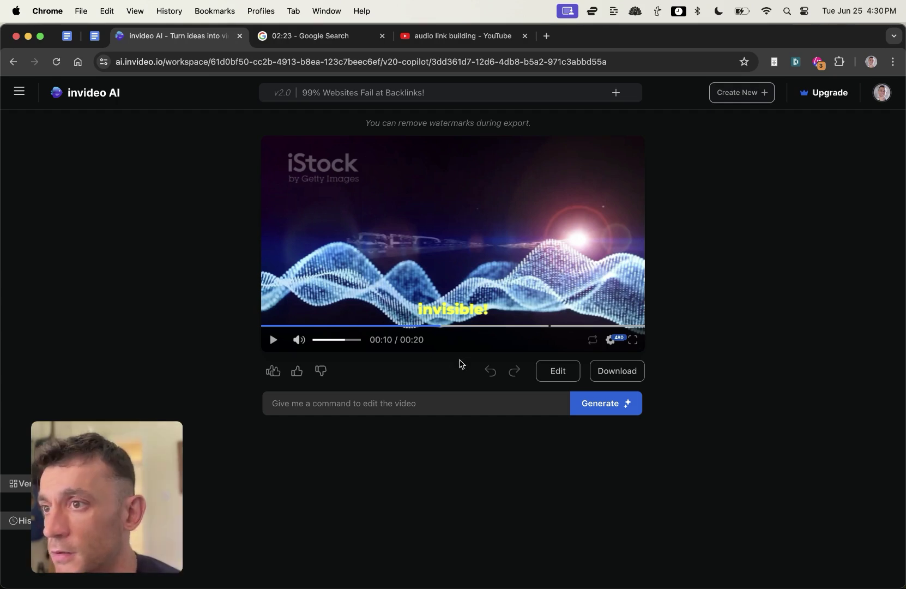
left_click(471, 326)
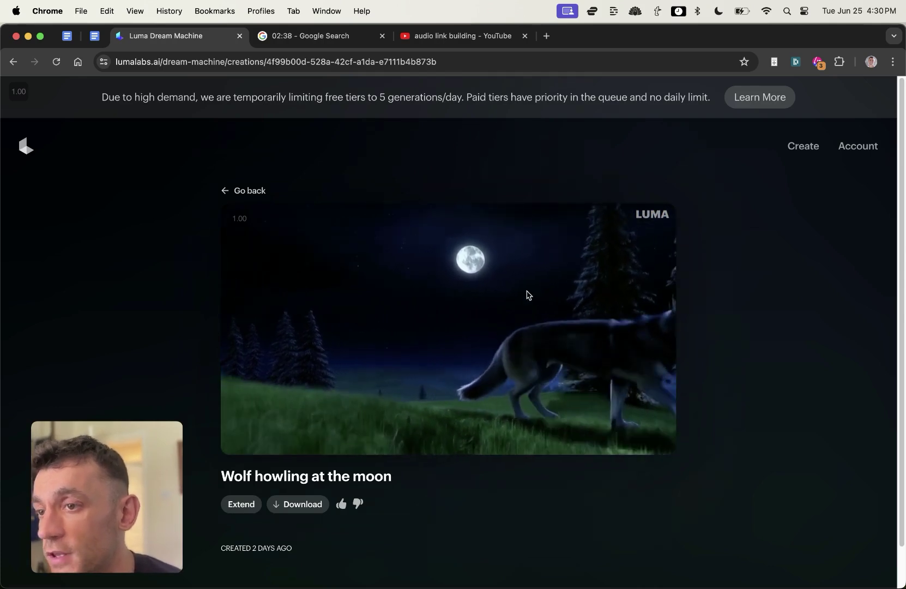
- Watch the 'Wolf howling at the moon' clip in Luma Dream Machine, then close its tab
scroll(396, 400, "down", 1)
scroll(396, 401, "up", 1)
left_click_drag(213, 467, 376, 477)
left_click(406, 480)
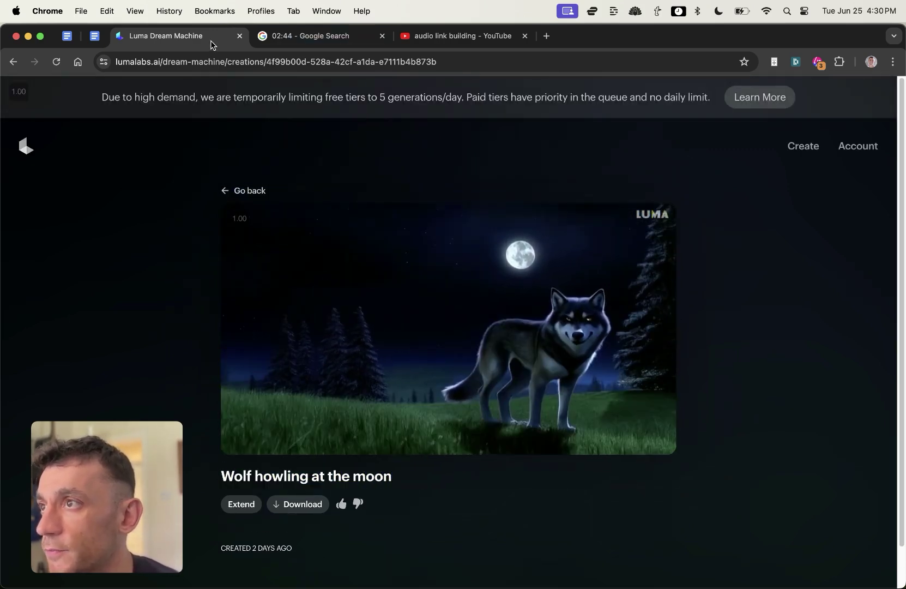
left_click(239, 36)
- Stop the running Google stopwatch and reset it to zero
scroll(200, 327, "down", 5)
left_click(60, 234)
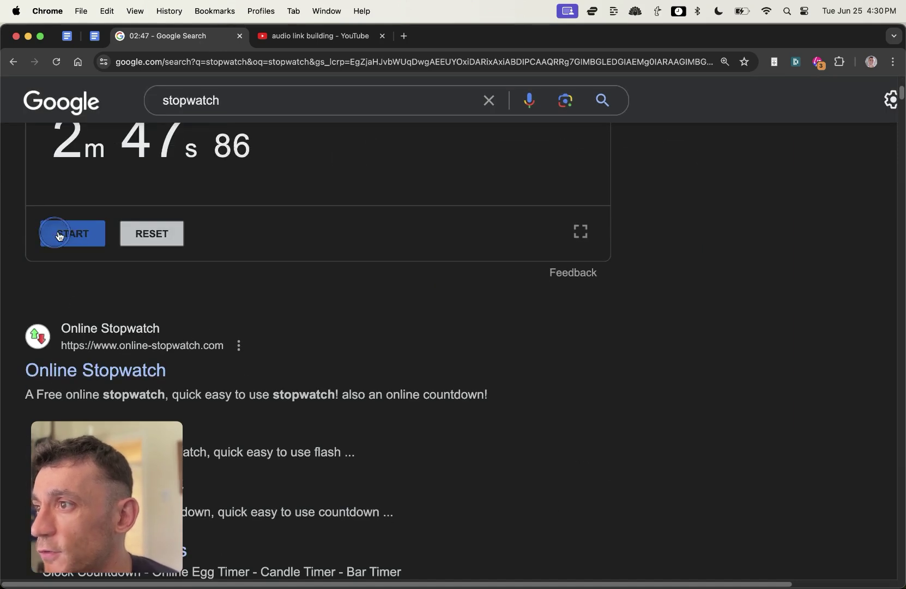
left_click(156, 229)
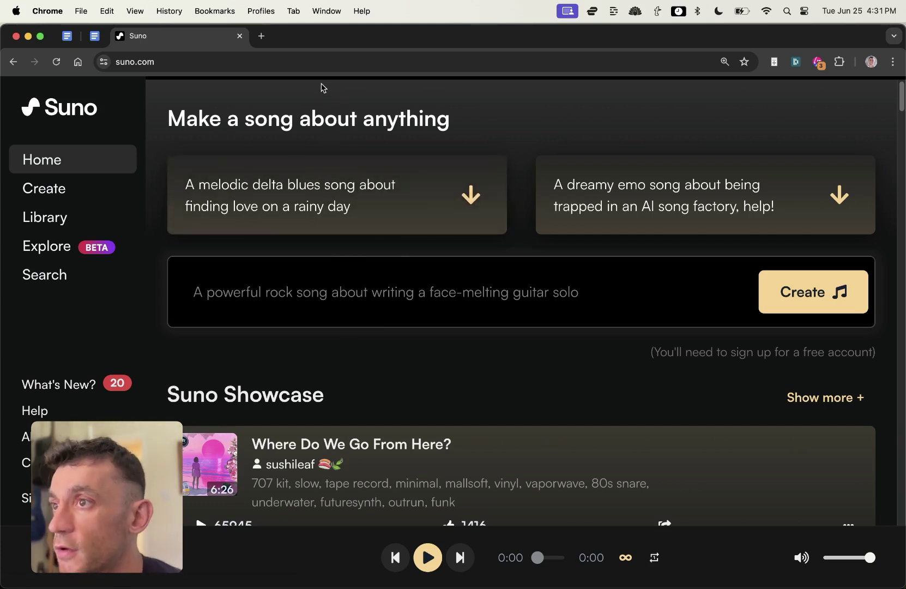
- Submit the song idea 'Drill music talking about…' to generate two songs on model v3.5
left_click(297, 301)
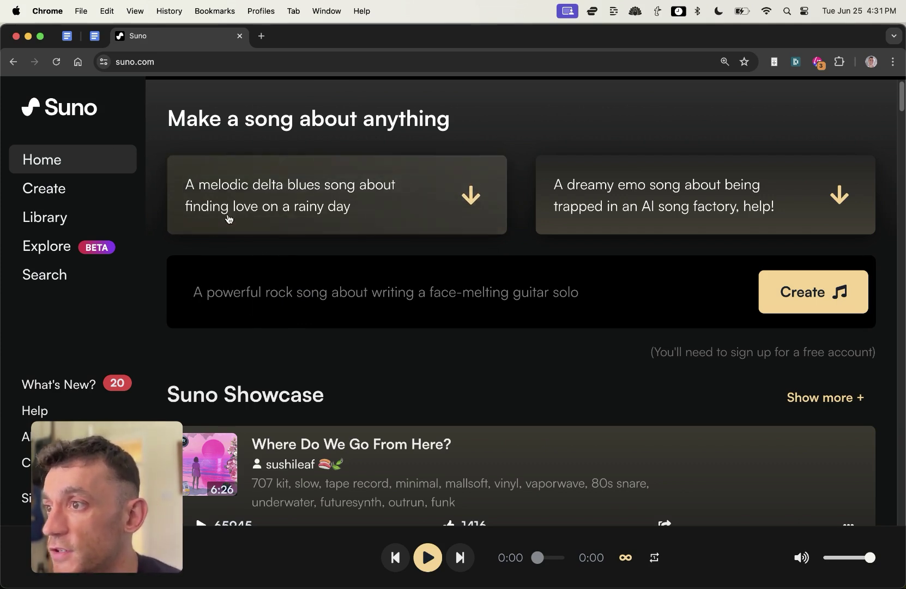
left_click(271, 298)
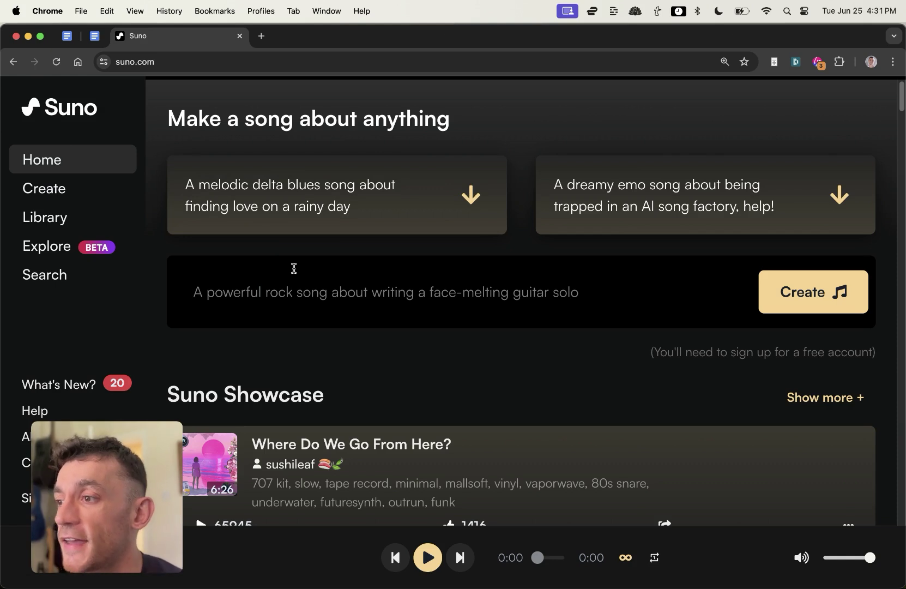
type("Drill music talking about Julian Goldie's rolex")
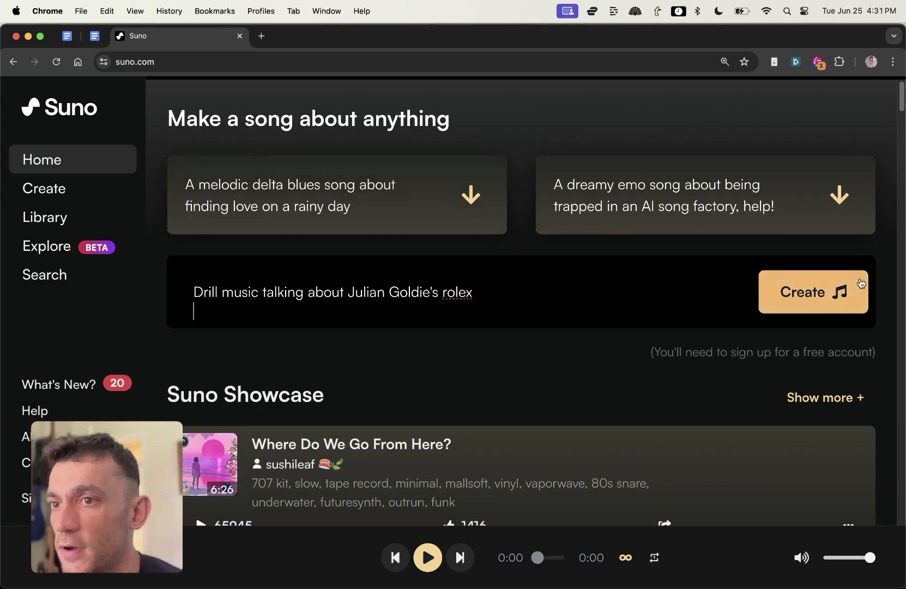
left_click(811, 277)
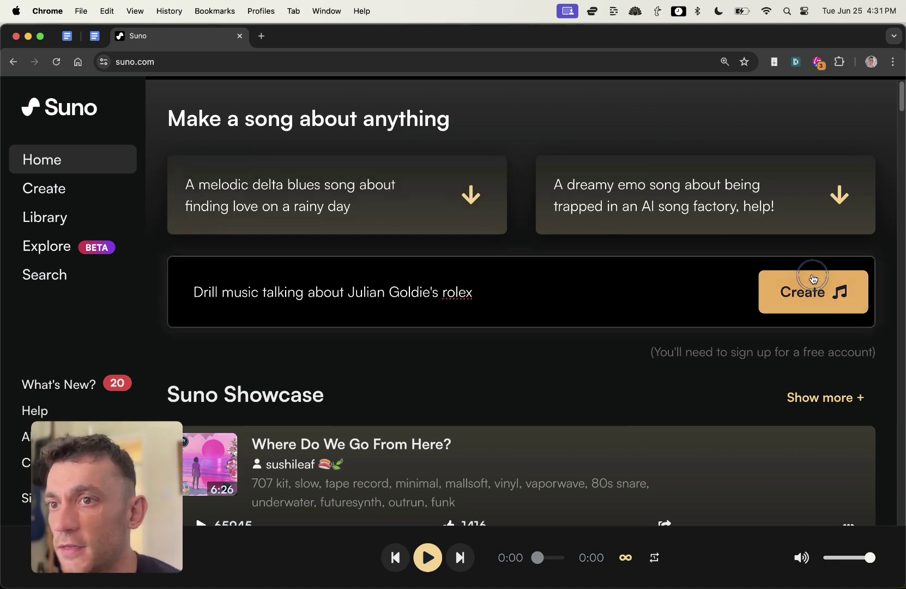
left_click(292, 388)
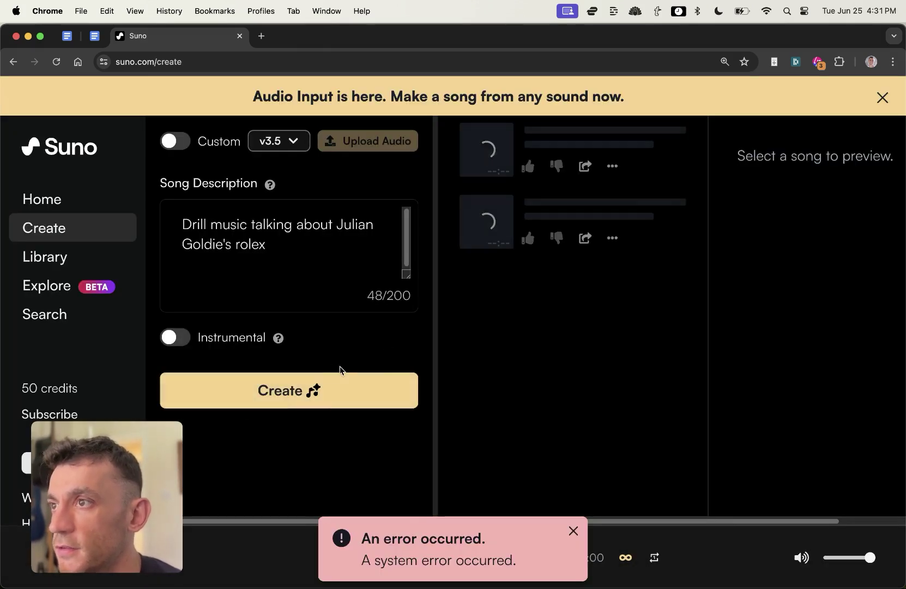
left_click(288, 141)
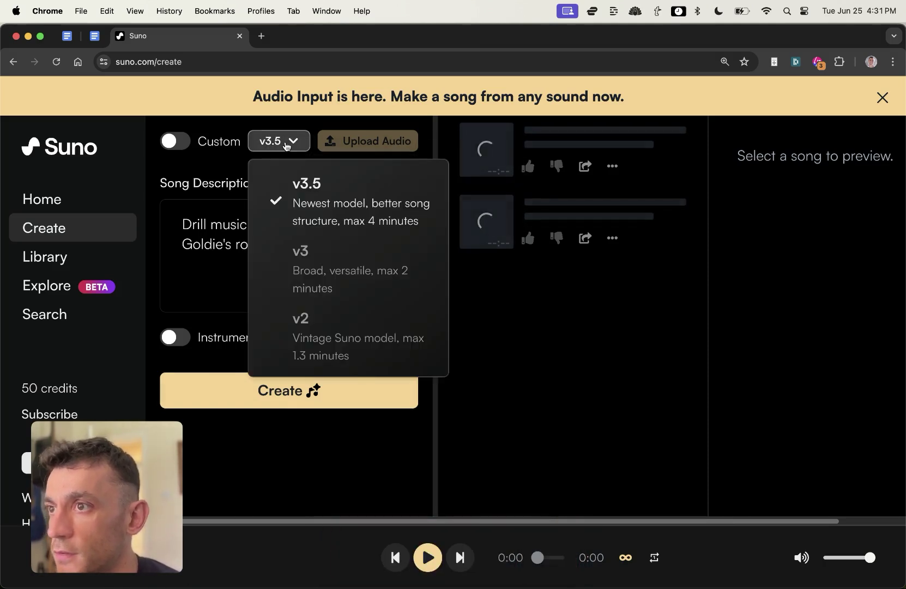
left_click(341, 502)
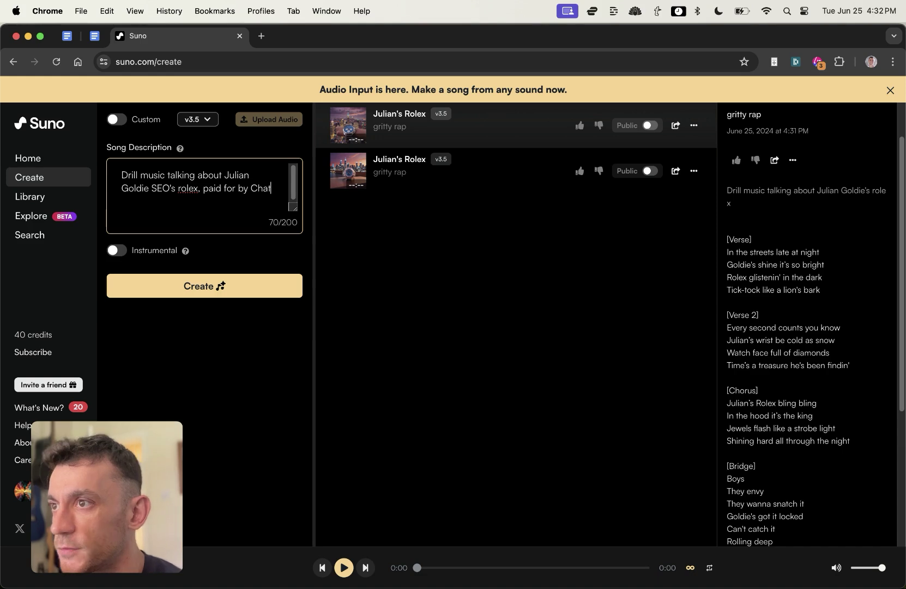
- Add 'GPT' to the song description, create the songs, and play the last Rolex Dreams track
type("GPT")
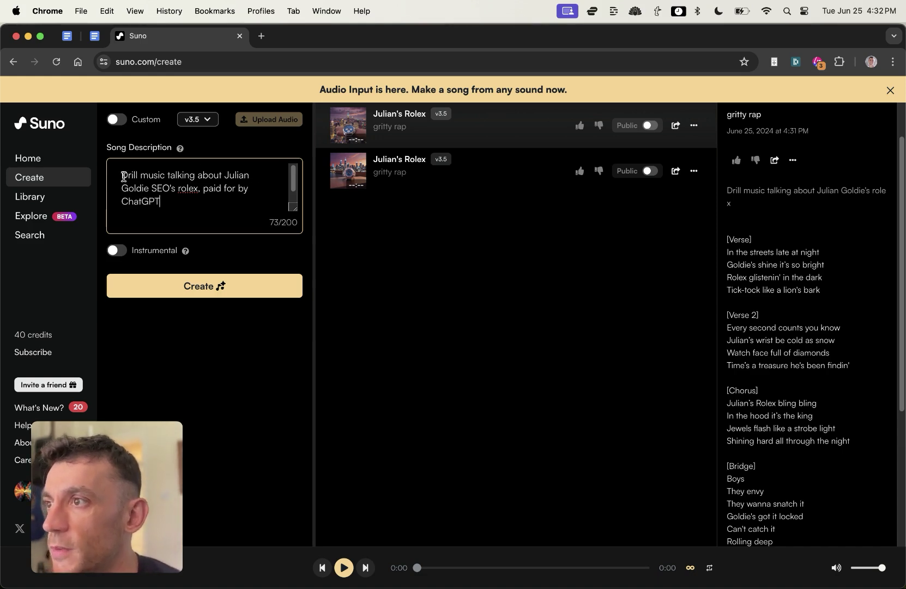
left_click(203, 289)
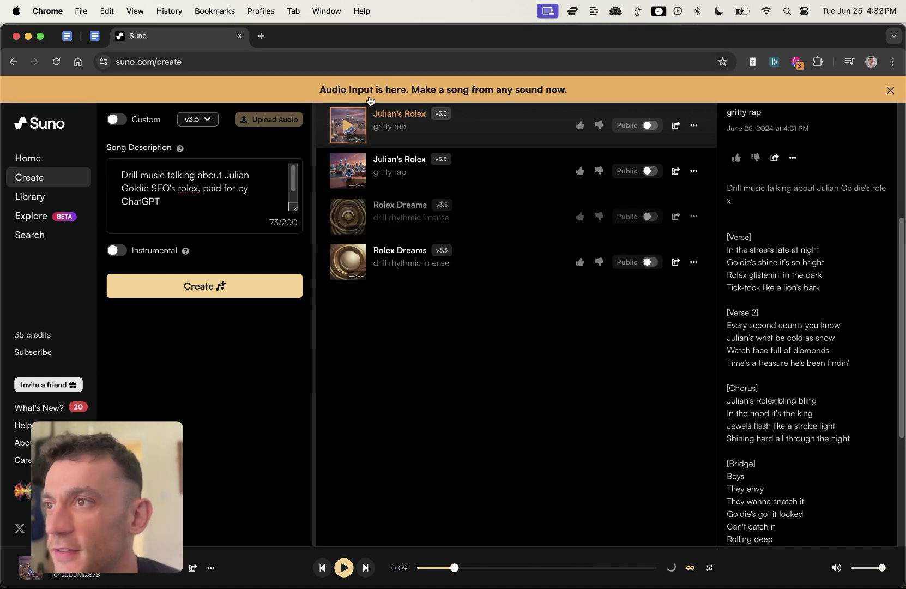
scroll(826, 388, "down", 3)
scroll(791, 304, "up", 7)
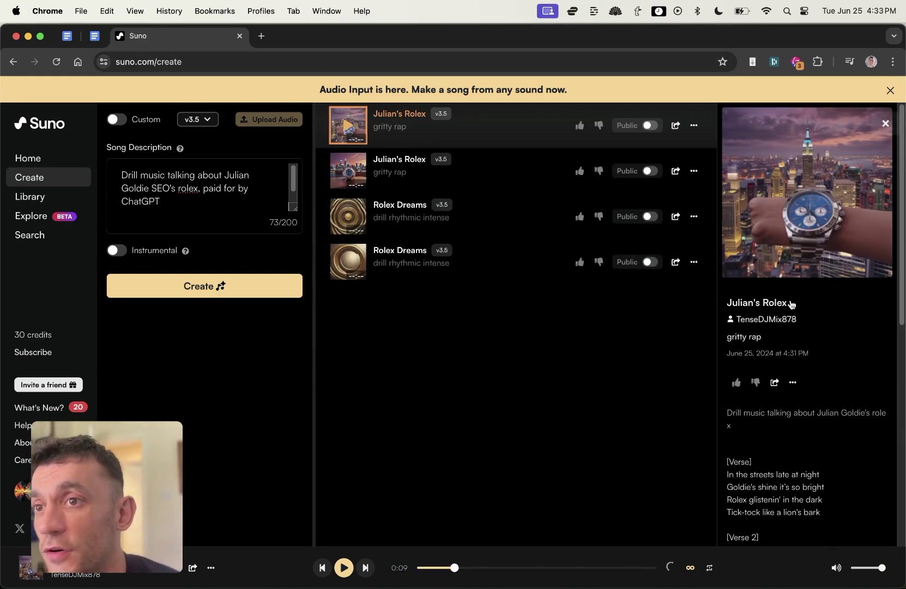
scroll(793, 354, "down", 8)
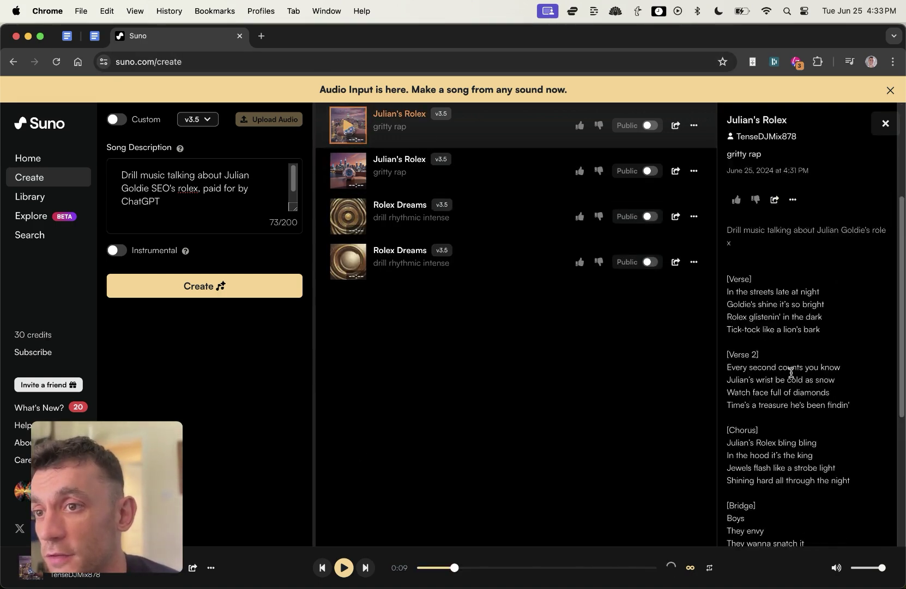
left_click(340, 270)
- Zoom the page to 150% to read the Rolex Dreams lyrics, then restore normal size
scroll(844, 469, "down", 3)
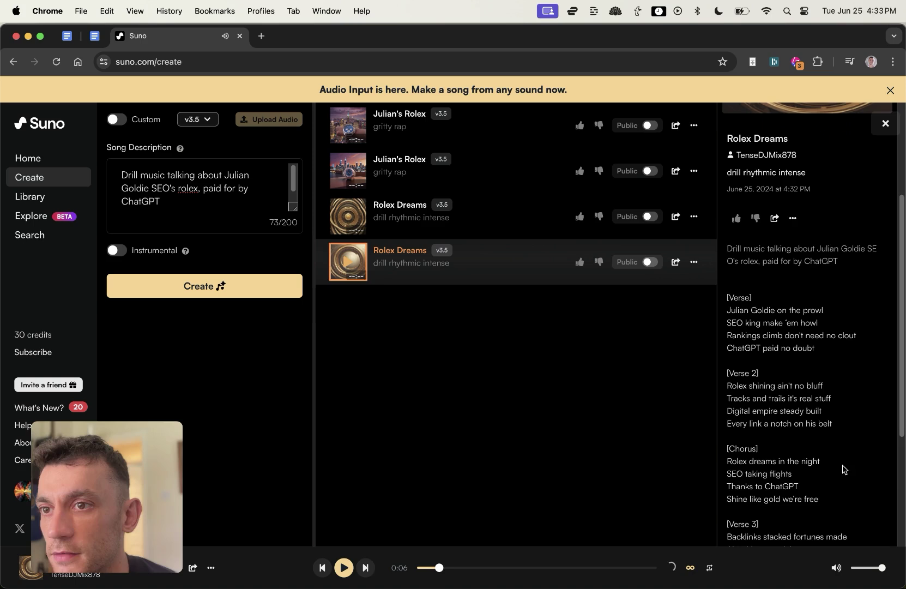
key("super+equal")
key("super+equal")
key("super+equal")
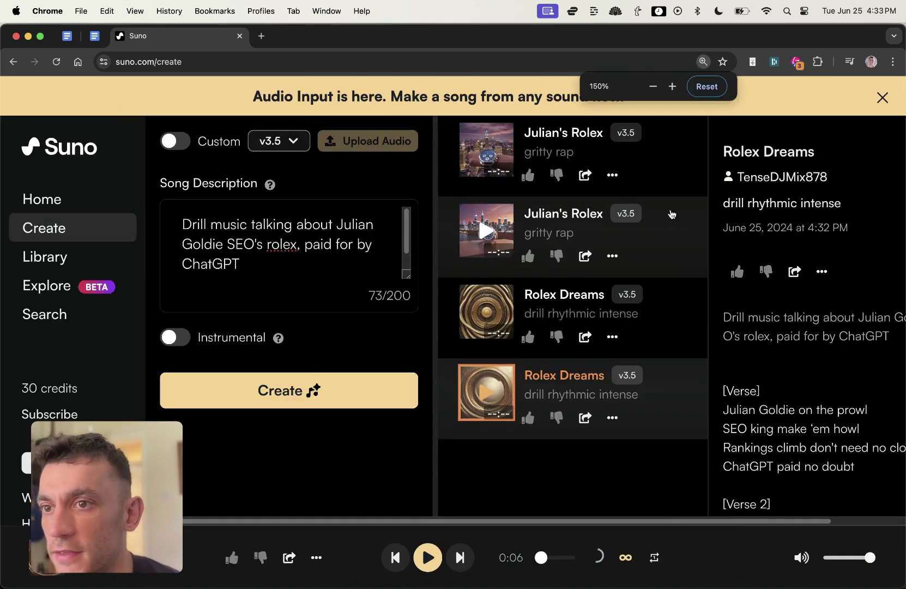
scroll(798, 505, "down", 6)
scroll(798, 506, "right", 2)
mouse_move(643, 300)
left_mouse_down()
mouse_move(813, 355)
mouse_move(650, 300)
left_mouse_up()
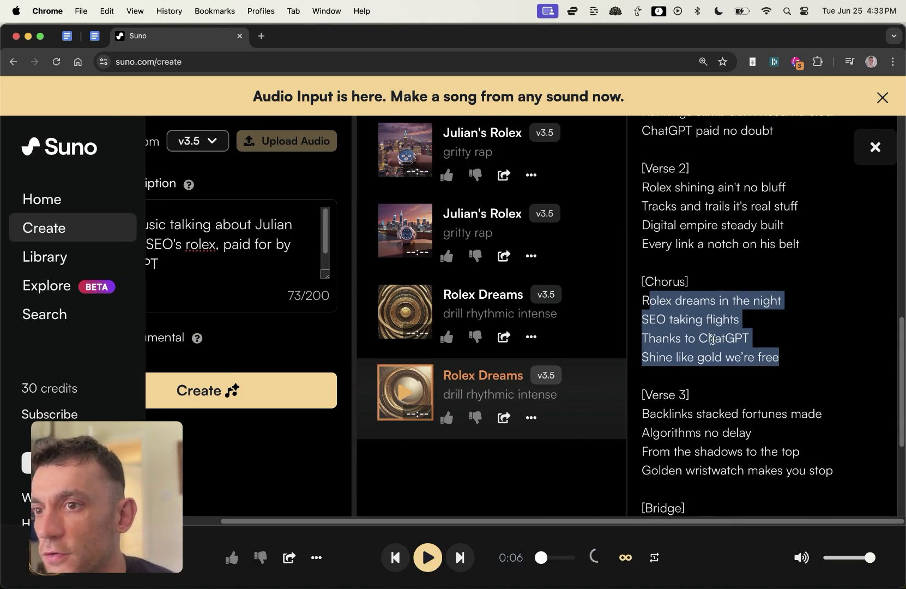
scroll(683, 305, "down", 3)
left_click_drag(649, 342, 823, 366)
left_click_drag(644, 341, 874, 382)
left_click(872, 396)
scroll(840, 382, "down", 5)
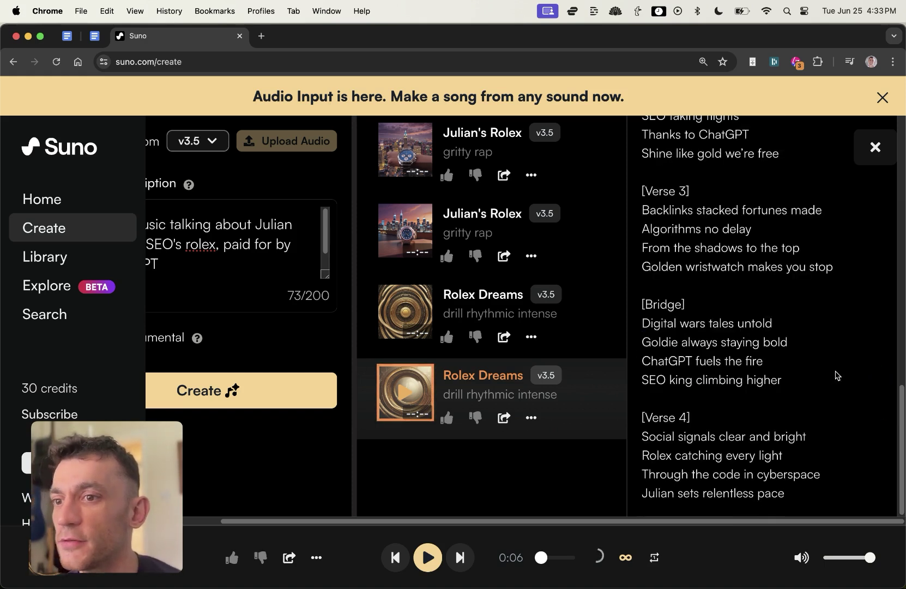
scroll(735, 316, "up", 20)
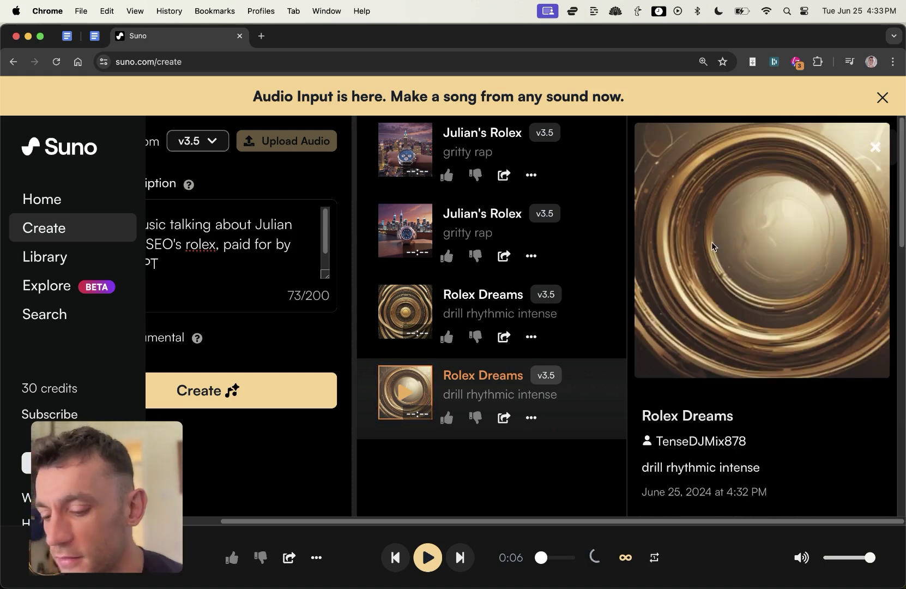
key("super+0")
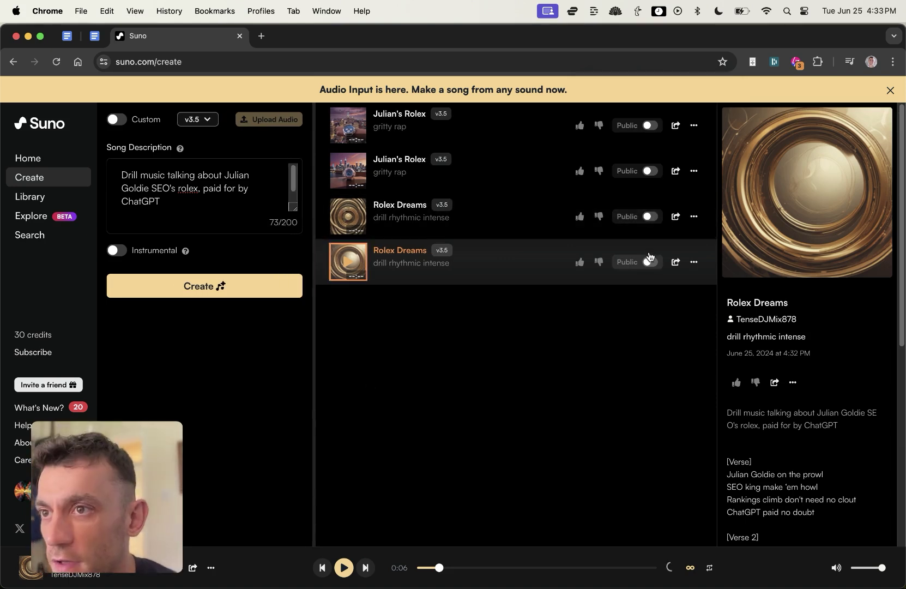
- Make all four clips public: both Rolex Dreams and both Julian's Rolex tracks
left_click(650, 262)
left_click(650, 217)
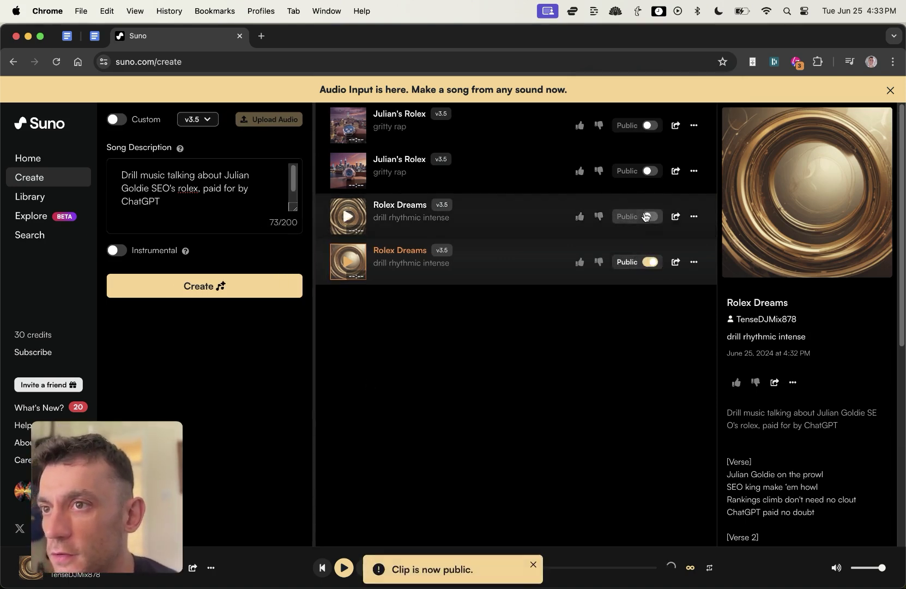
left_click(651, 173)
left_click(646, 122)
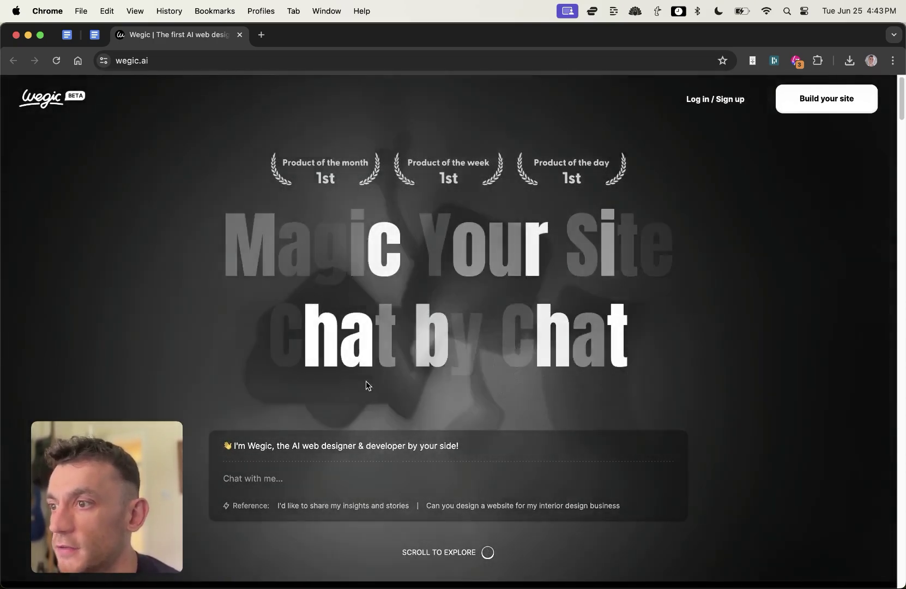
- Start a Wegic interior design site named DreamSpace Interiors, with English as its language
left_click(350, 480)
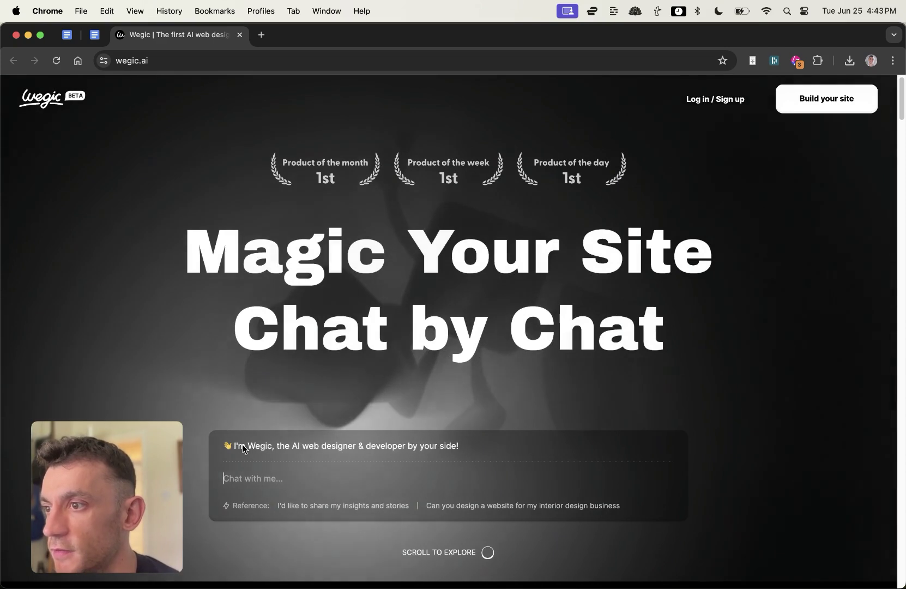
left_click(338, 449)
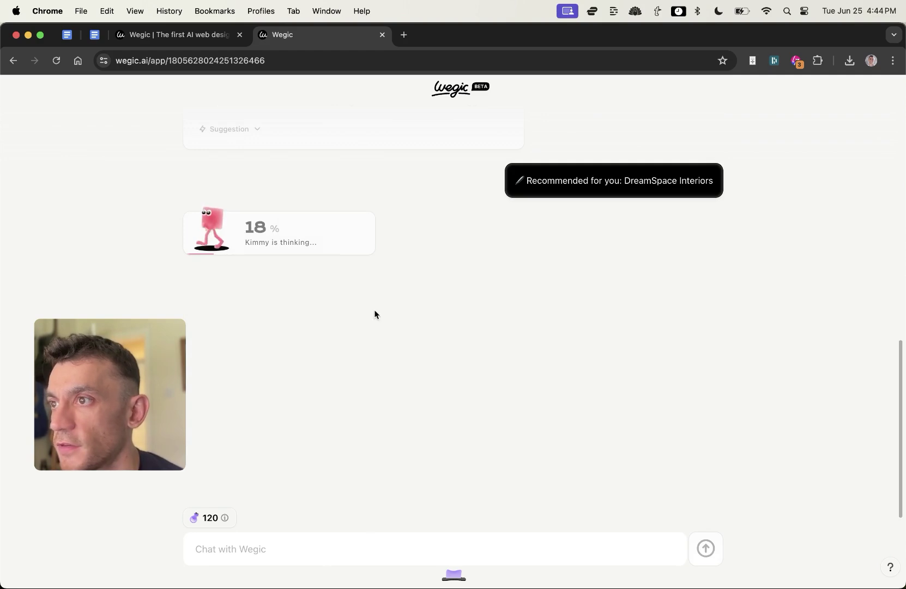
scroll(520, 238, "up", 2)
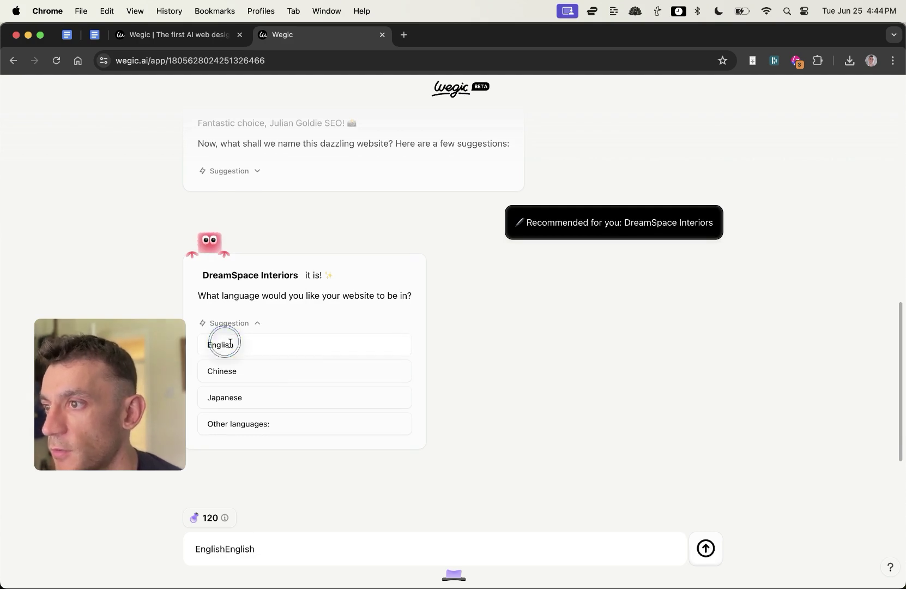
left_click(711, 545)
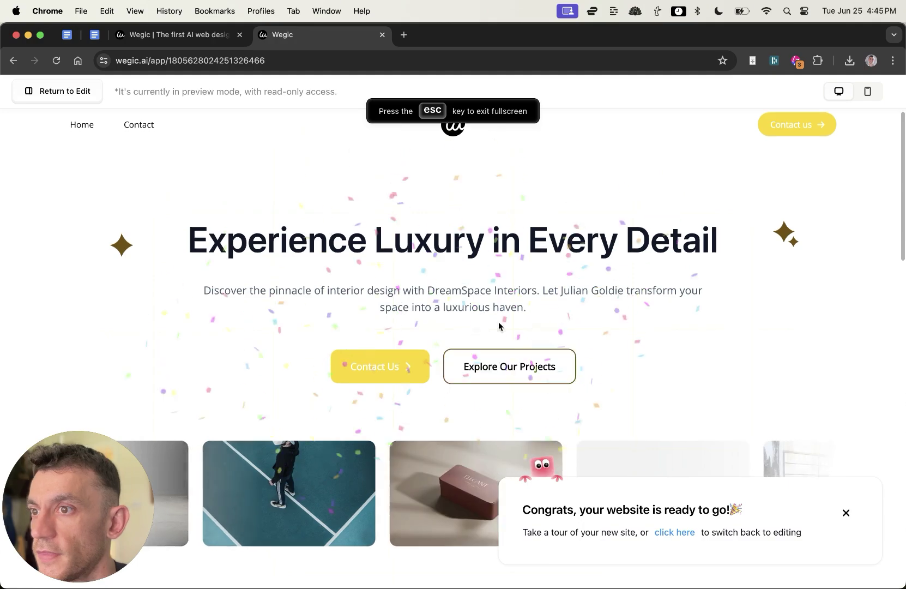
- Scroll through the DreamSpace Interiors preview and check the company name in the subtitle
scroll(499, 358, "down", 15)
scroll(514, 361, "up", 15)
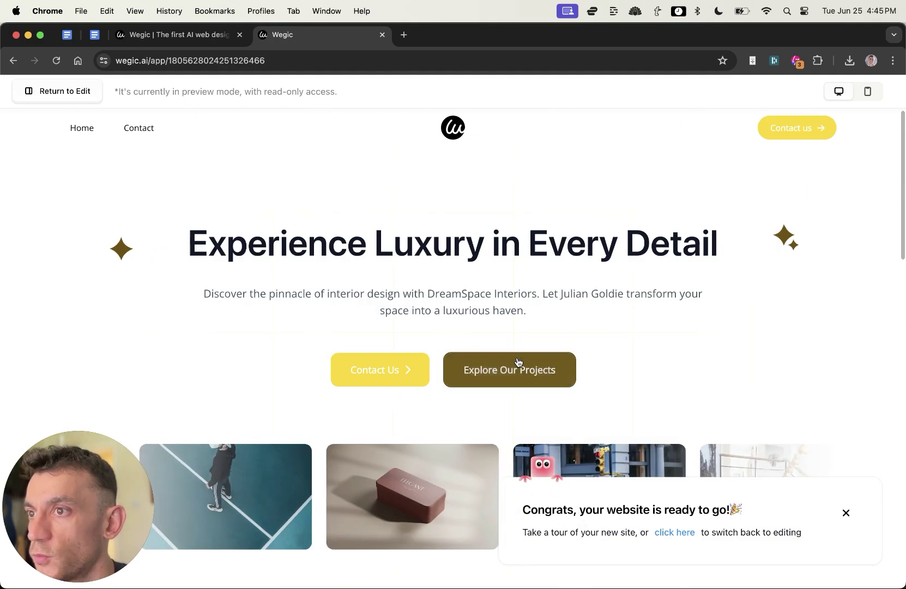
scroll(398, 295, "down", 3)
scroll(403, 300, "down", 15)
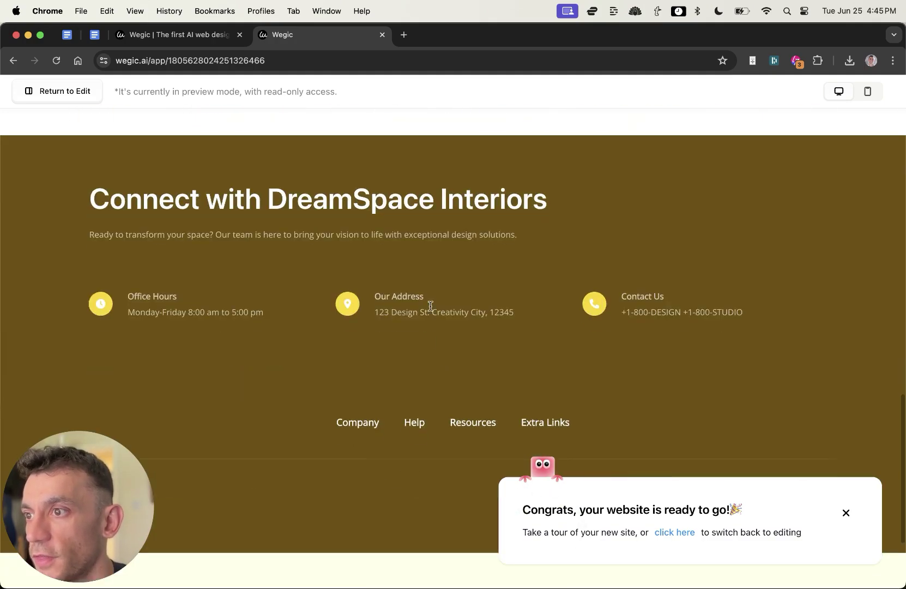
scroll(429, 328, "up", 15)
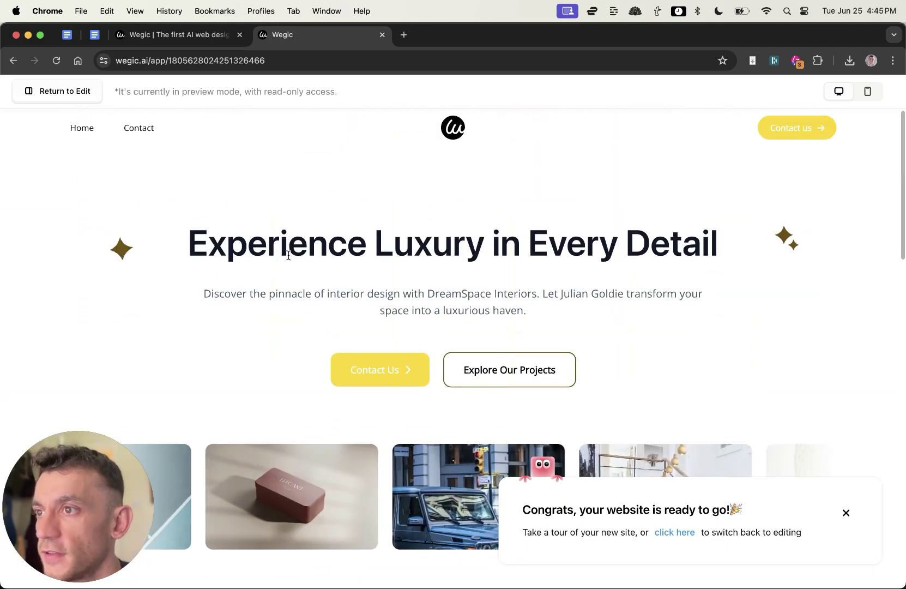
left_click_drag(427, 293, 597, 297)
left_click(488, 315)
left_click(597, 297)
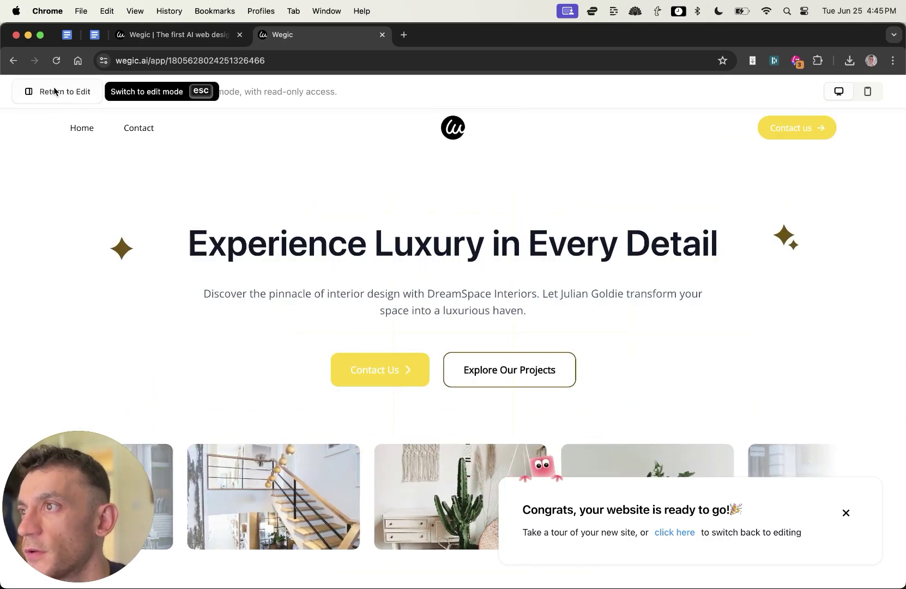
scroll(672, 293, "down", 20)
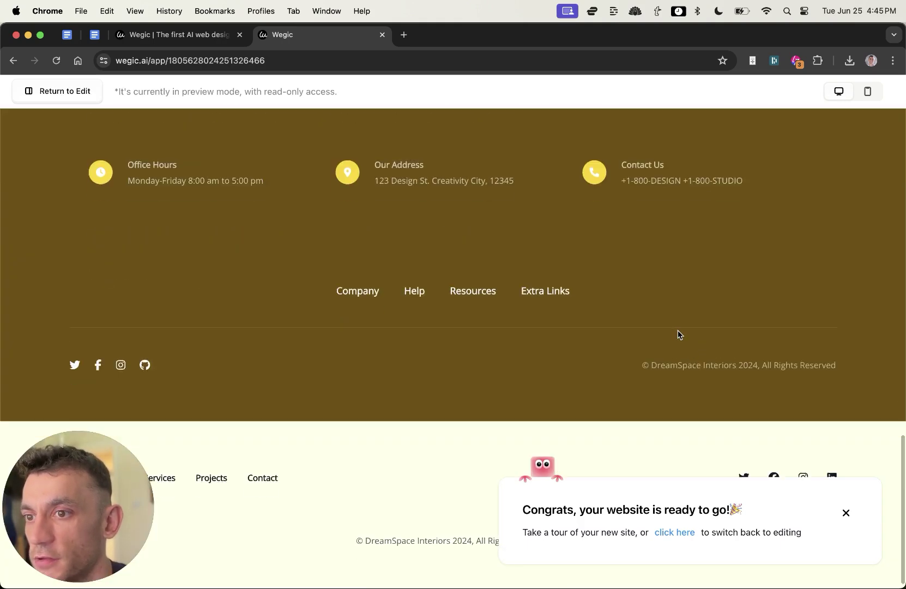
- Leave the preview to return to the editor and view the website workspace overview
left_click(665, 537)
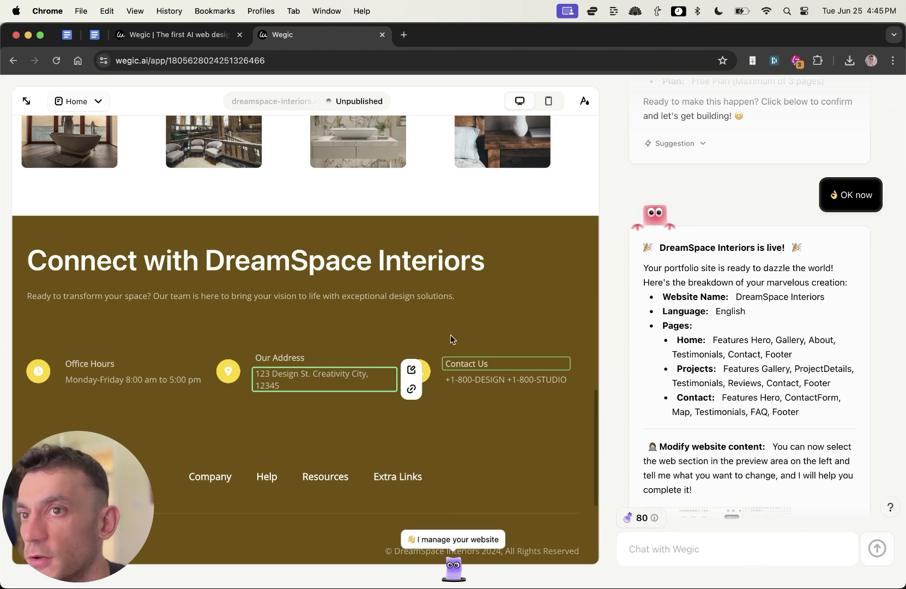
scroll(456, 150, "down", 20)
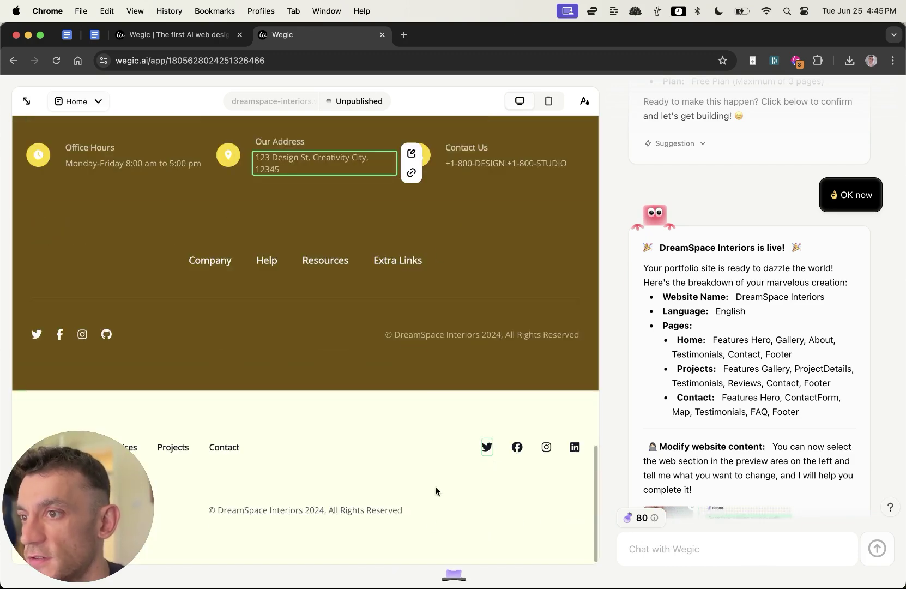
left_click(452, 569)
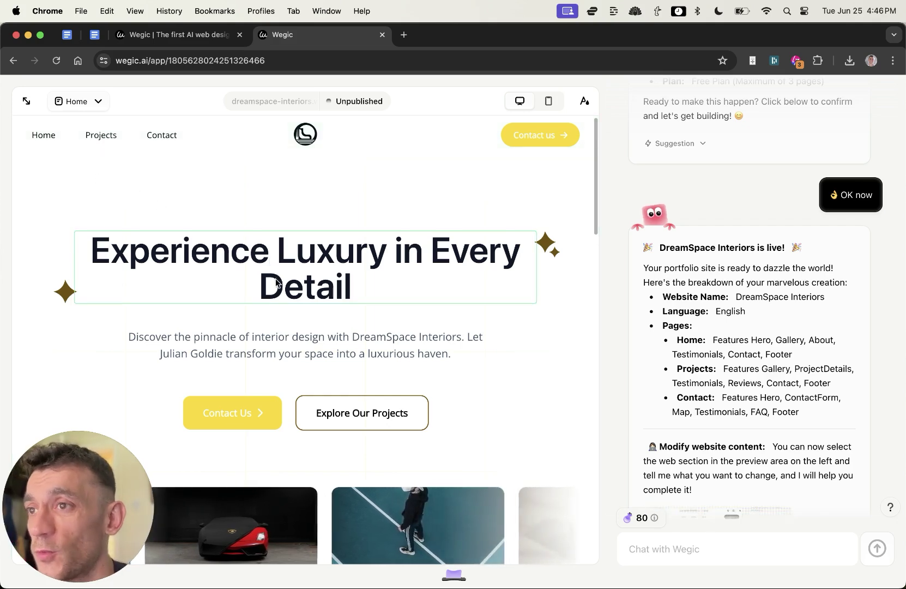
scroll(303, 339, "down", 20)
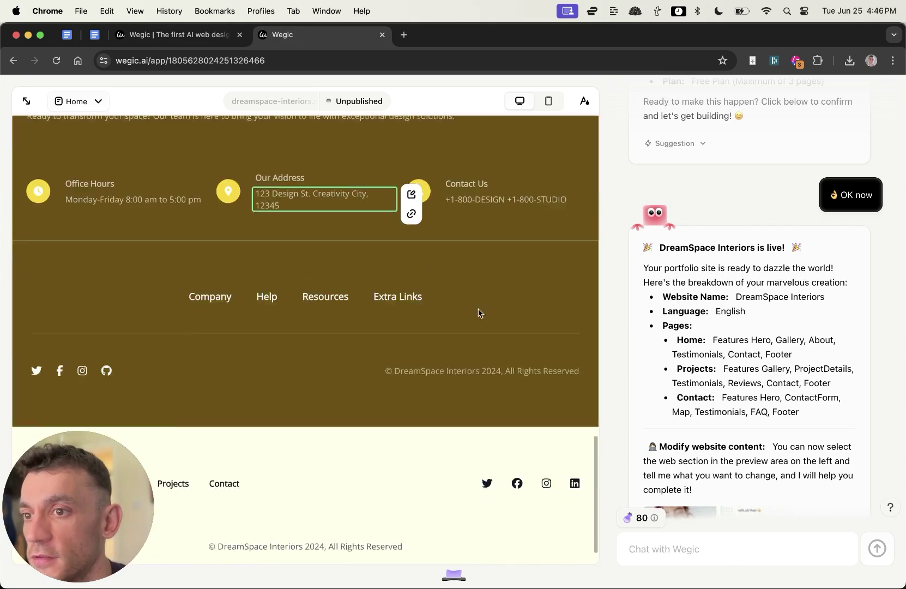
scroll(759, 395, "down", 5)
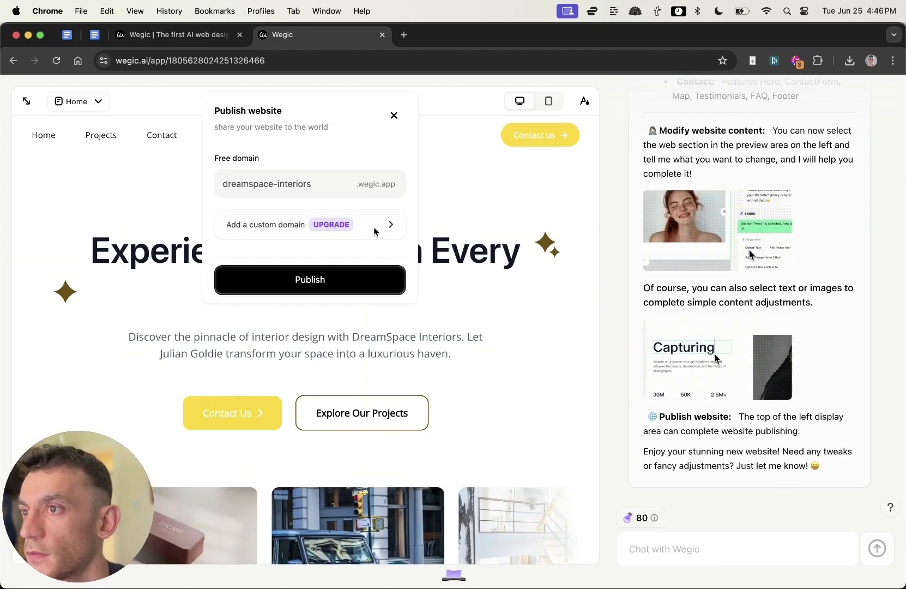
- Review the free domain dreamspace-interiors.wegic.app in the publish options without publishing
left_click(354, 101)
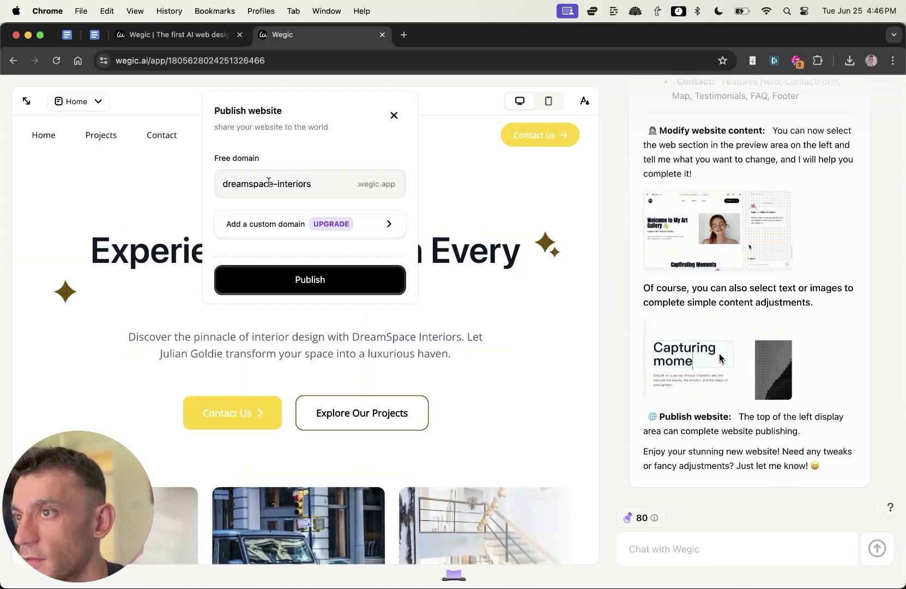
triple_click(236, 184)
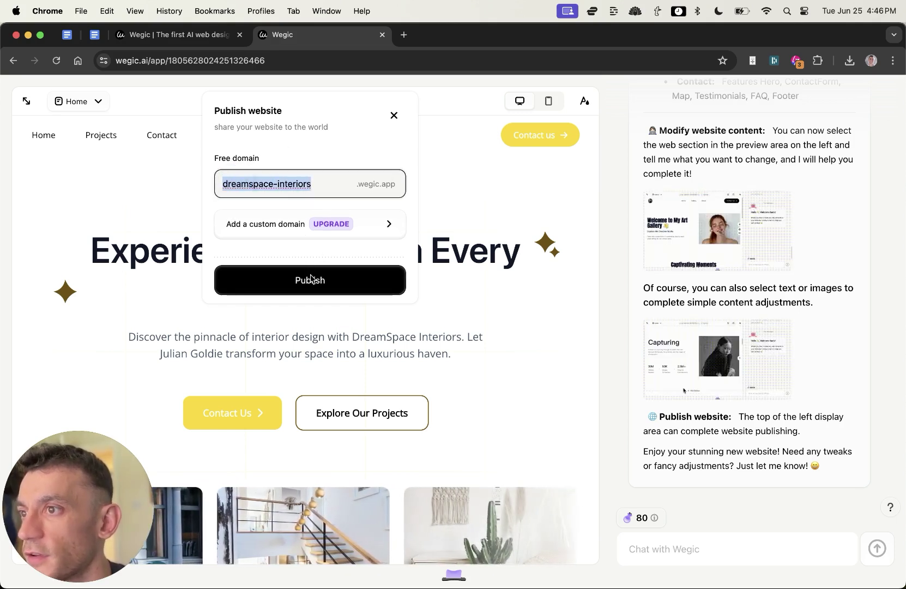
left_click(461, 261)
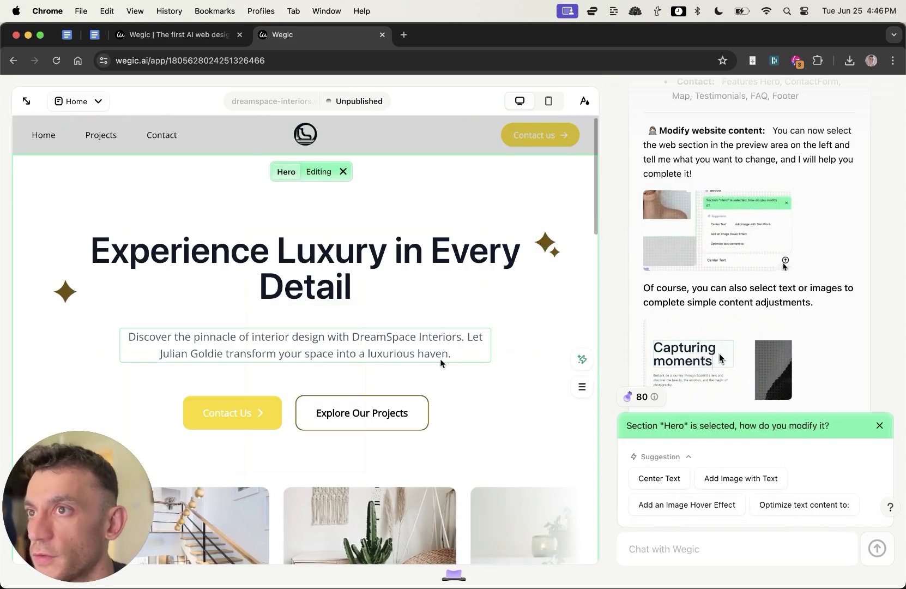
- Switch the site preview to the Projects page, then reopen and close the publish options
scroll(452, 365, "down", 20)
left_click(77, 101)
left_click(101, 177)
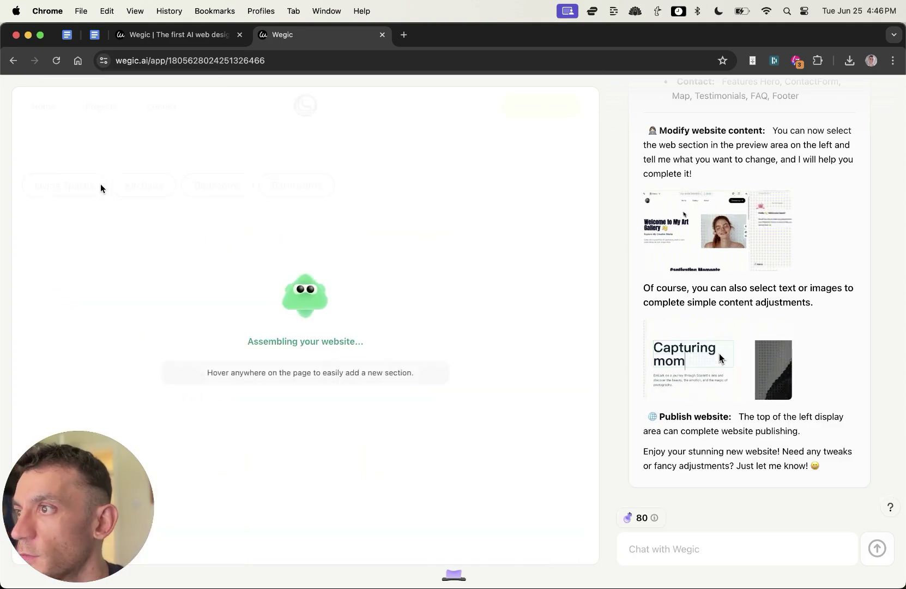
left_click(249, 317)
left_click(294, 102)
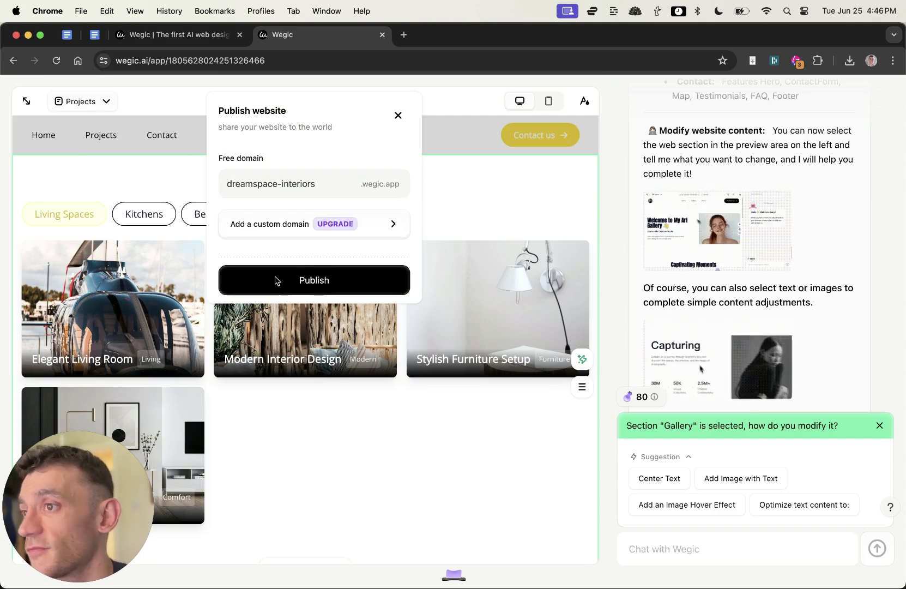
left_click(305, 467)
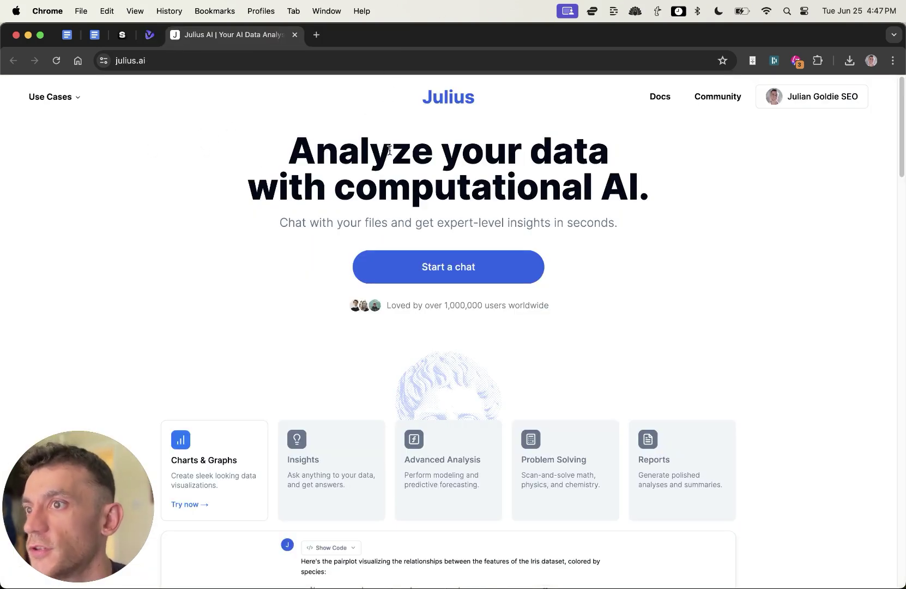
- Read the Julius AI homepage headline and start a new chat
left_click_drag(194, 122, 717, 196)
left_click(537, 148)
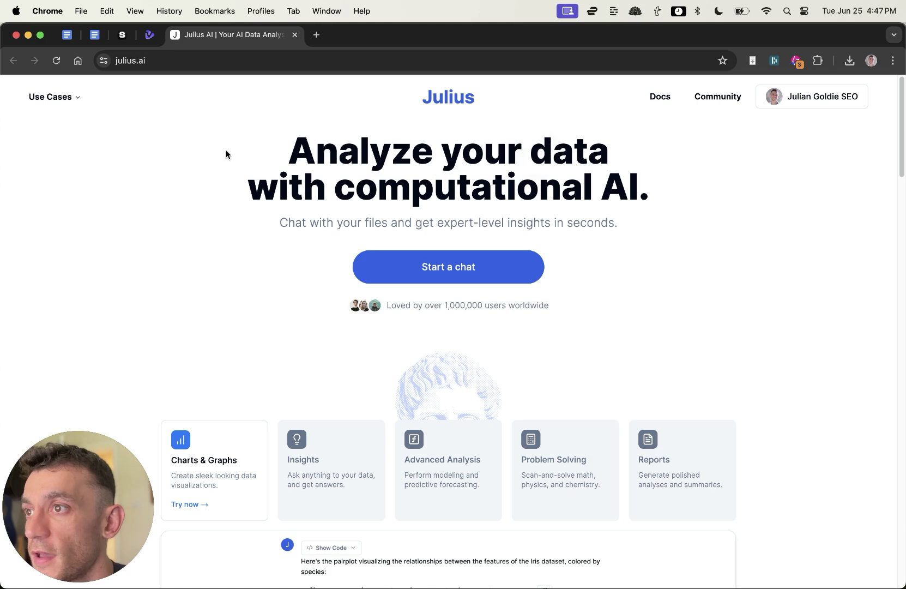
left_click_drag(227, 152, 775, 211)
left_click(768, 207)
left_click(417, 277)
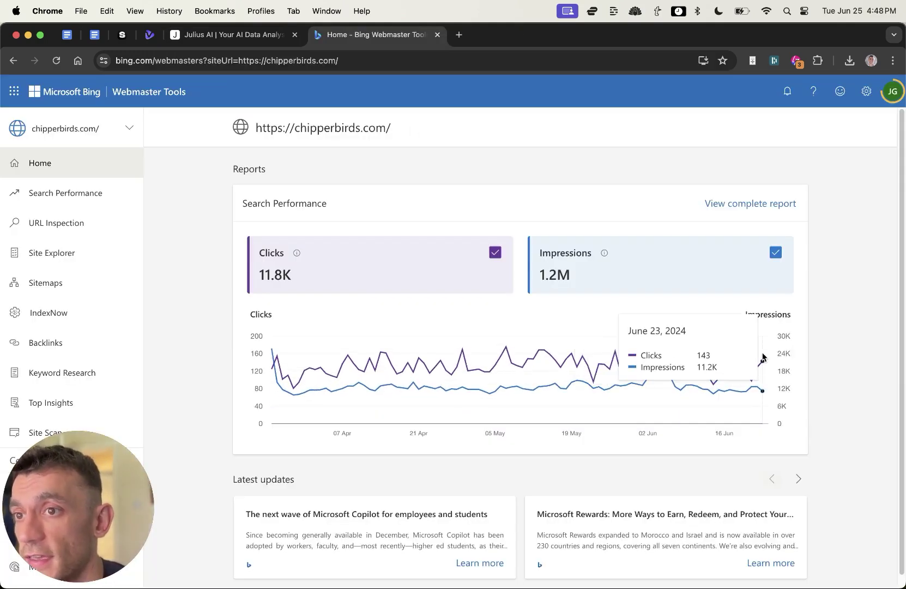
- Open the complete chipperbirds.com search performance report and review its keyword table
scroll(752, 202, "down", 1)
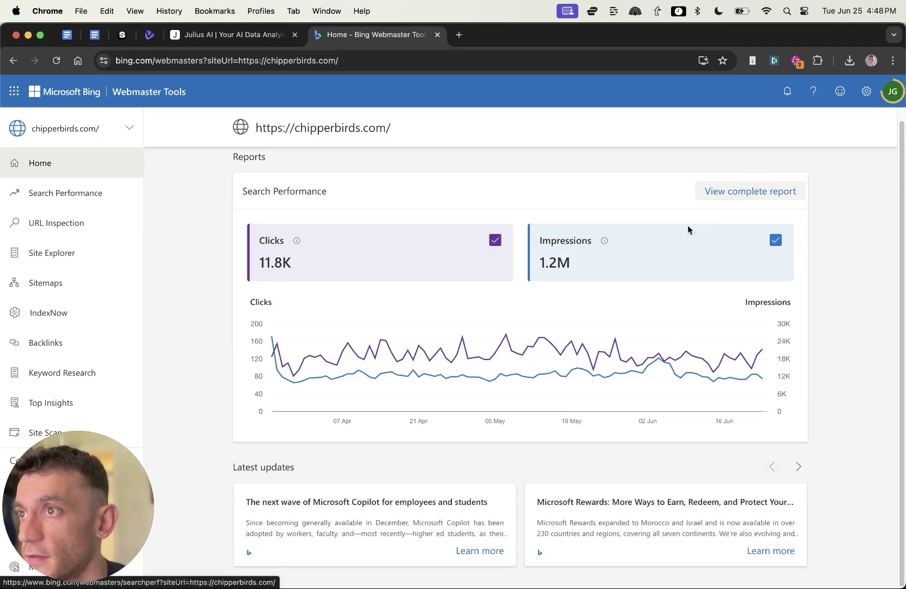
left_click(759, 192)
scroll(452, 381, "down", 15)
scroll(453, 399, "up", 15)
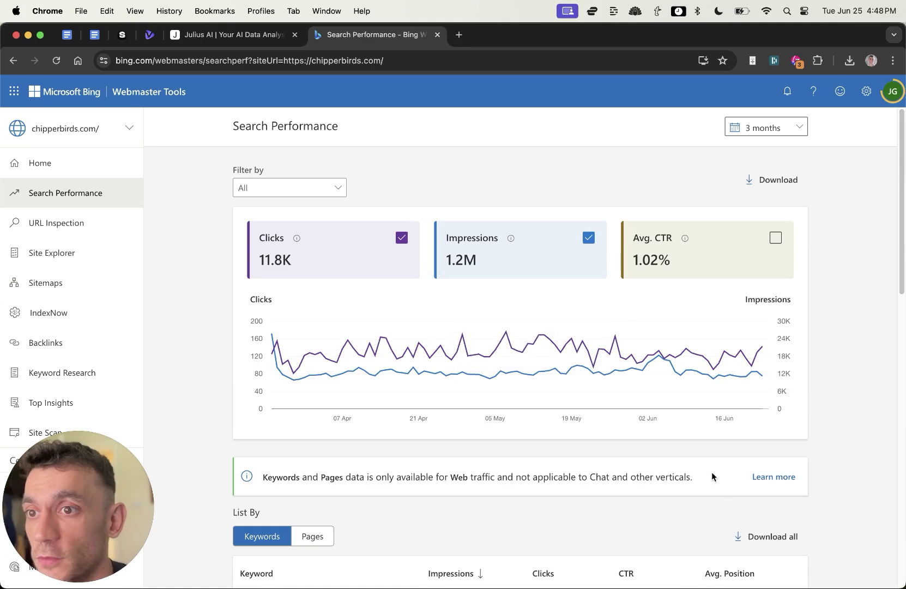
key("ctrl+shift+Tab")
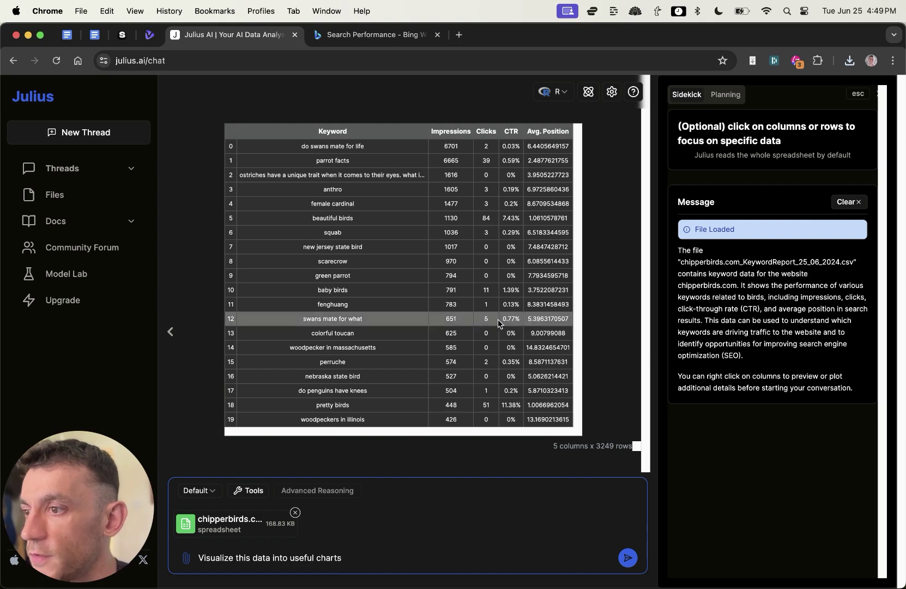
- Send 'Visualize this data into useful charts' and review the resulting keyword charts, then start a new thread
key("Return")
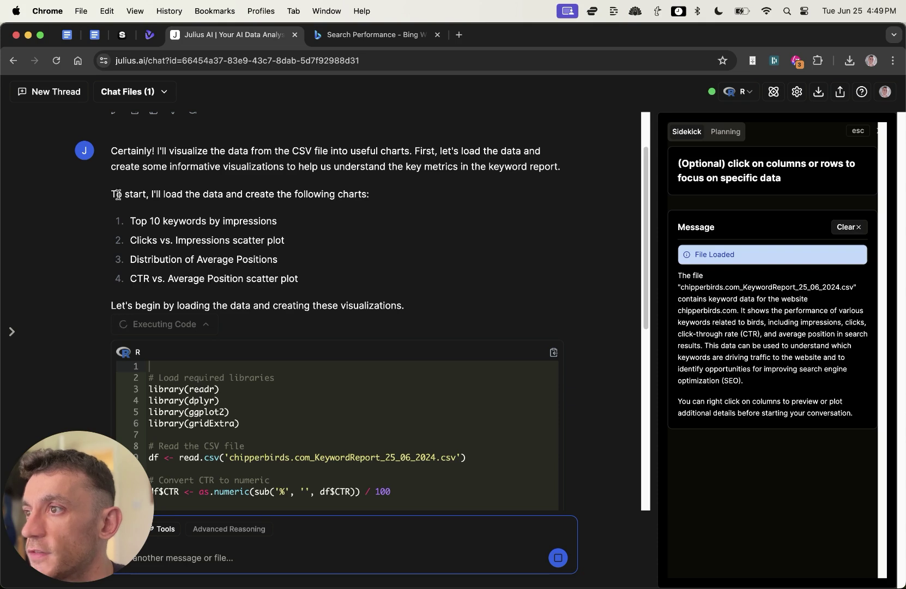
scroll(203, 263, "up", 3)
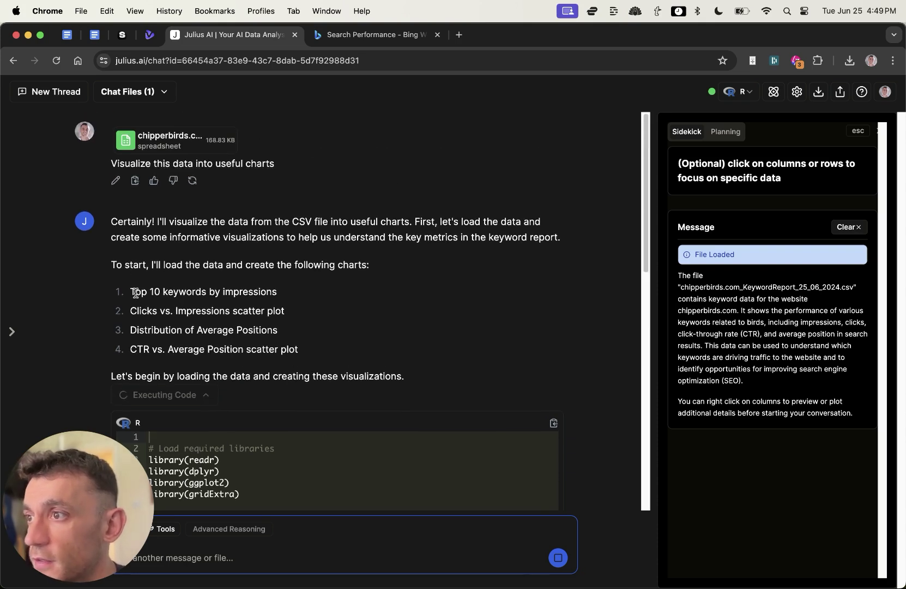
left_click_drag(113, 271, 380, 283)
left_click(320, 291)
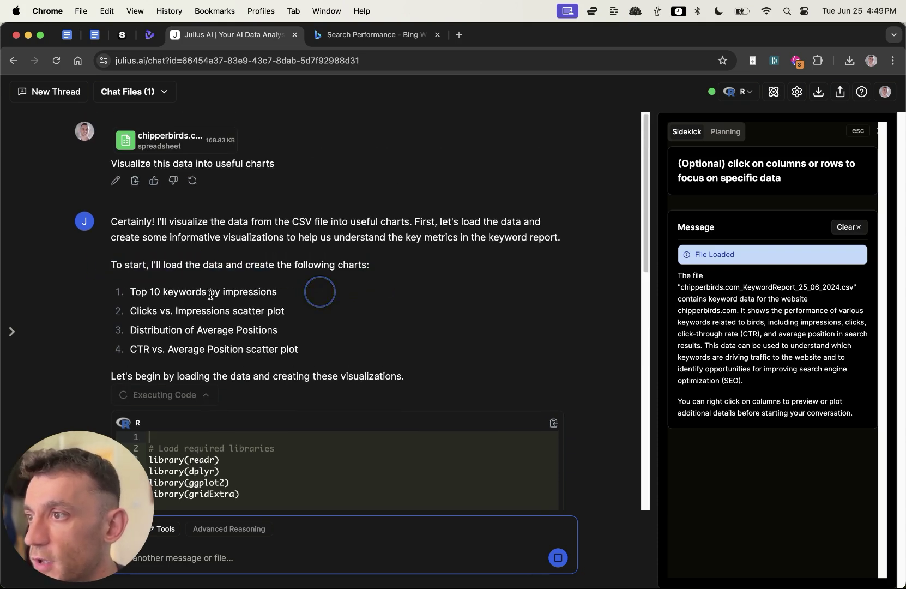
left_click_drag(280, 289, 324, 347)
scroll(533, 325, "down", 5)
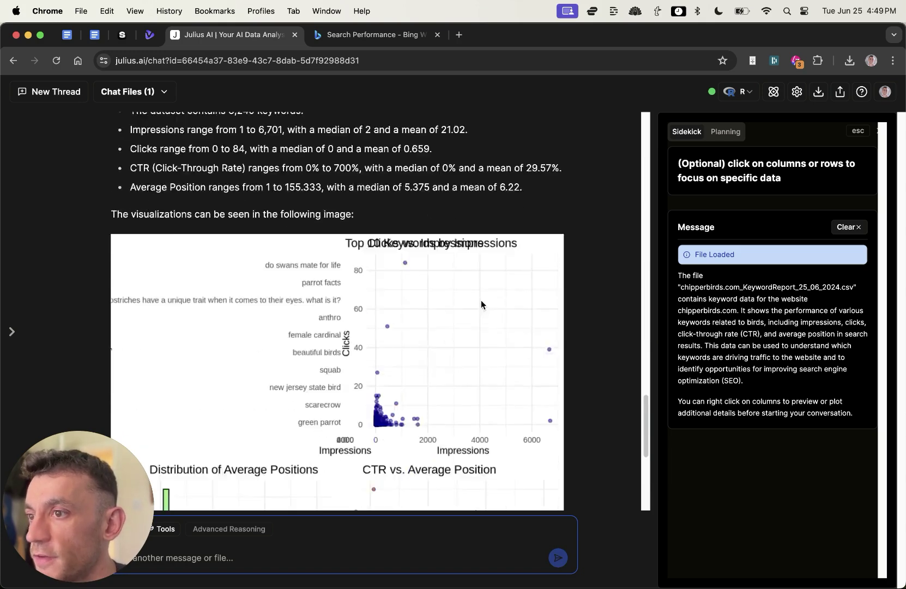
scroll(401, 243, "up", 5)
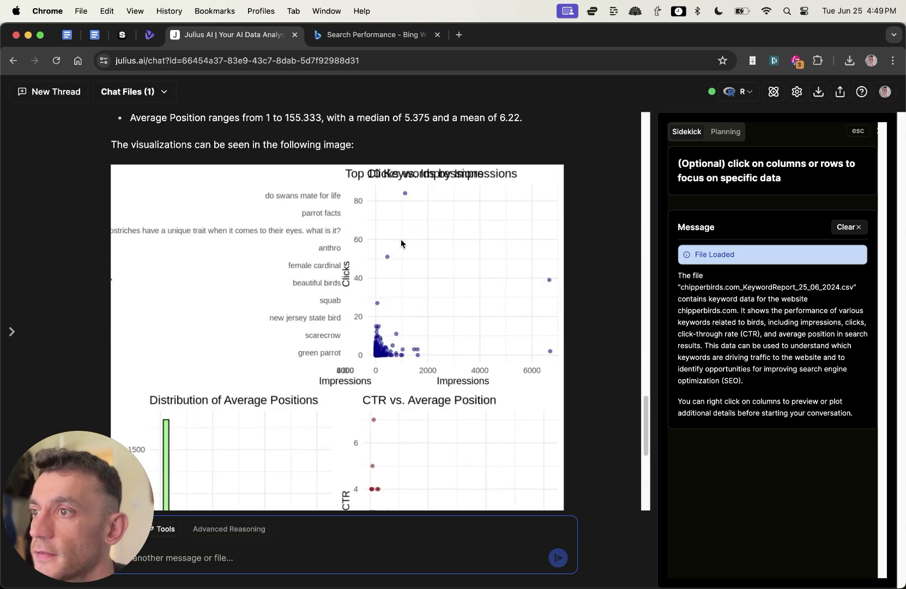
scroll(329, 283, "down", 6)
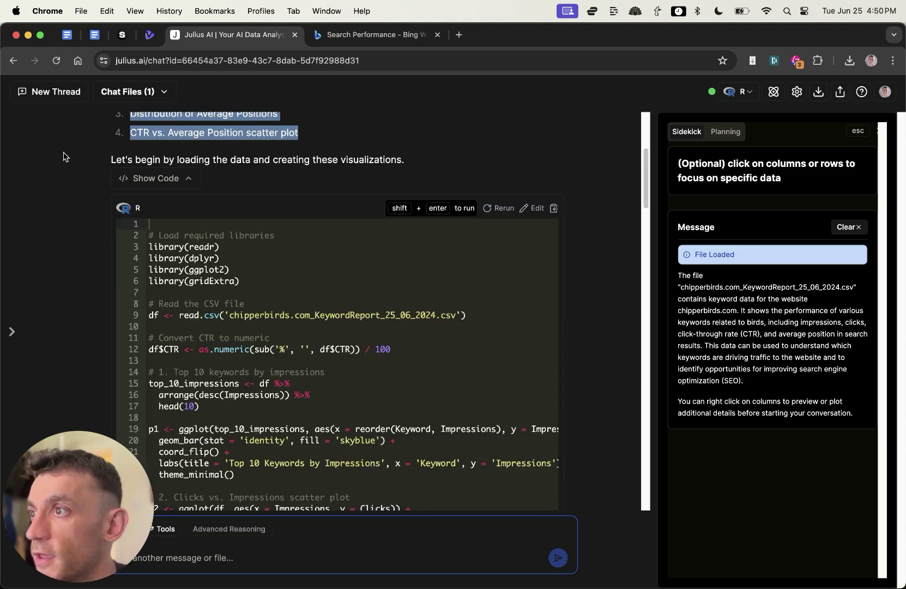
left_click(49, 92)
- Browse Julius's Use Cases examples page, then close the Julius and Bing tabs to reveal Vidnoz
triple_click(586, 218)
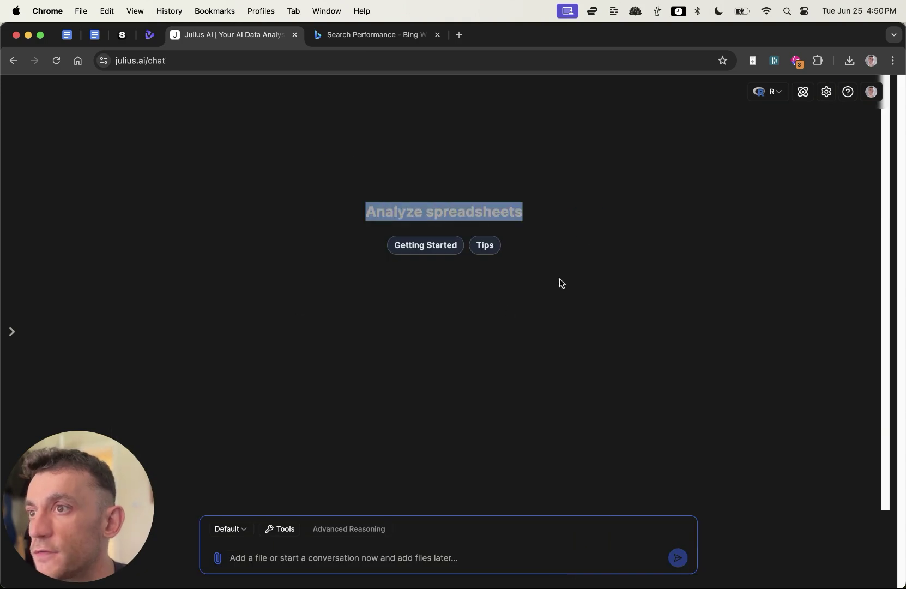
left_click(555, 234)
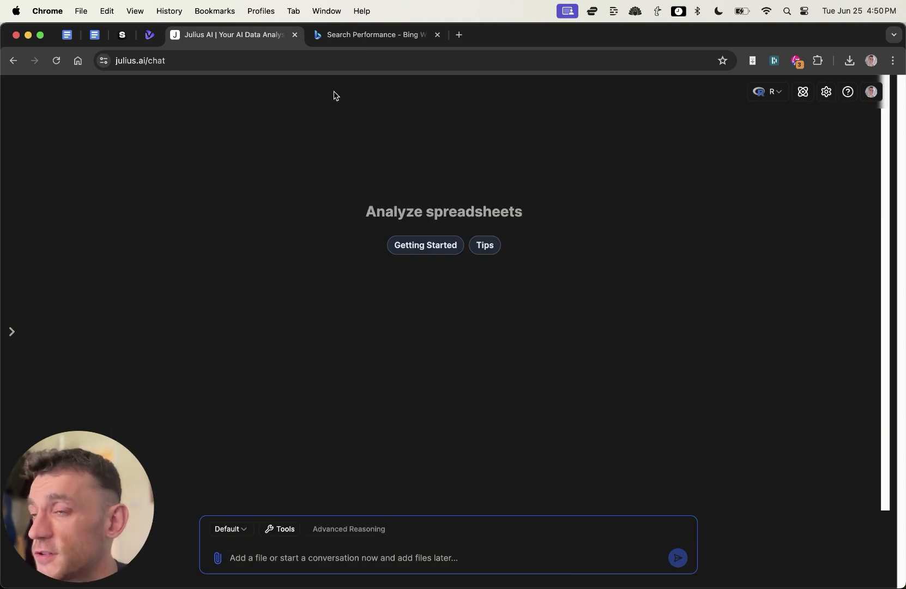
triple_click(642, 317)
left_click(634, 323)
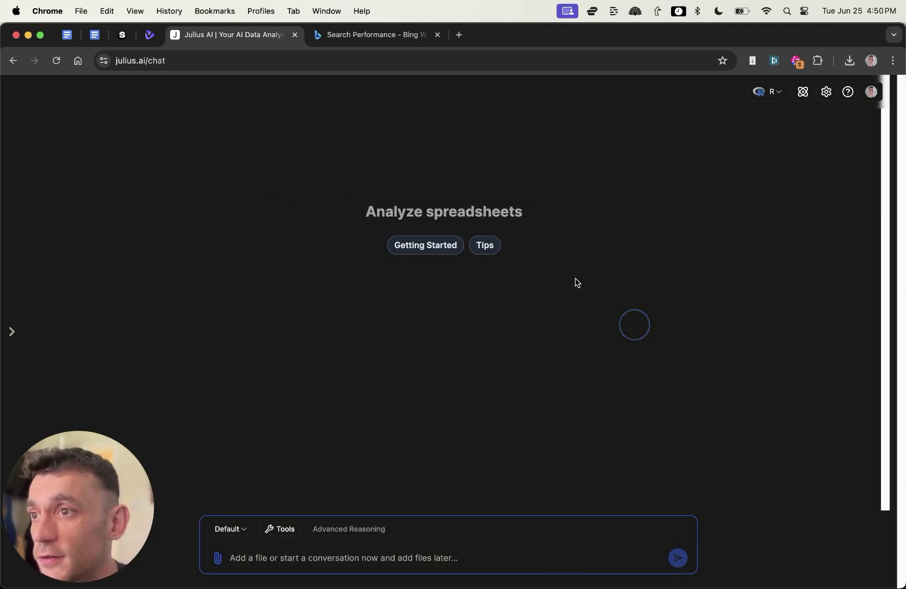
left_click(485, 245)
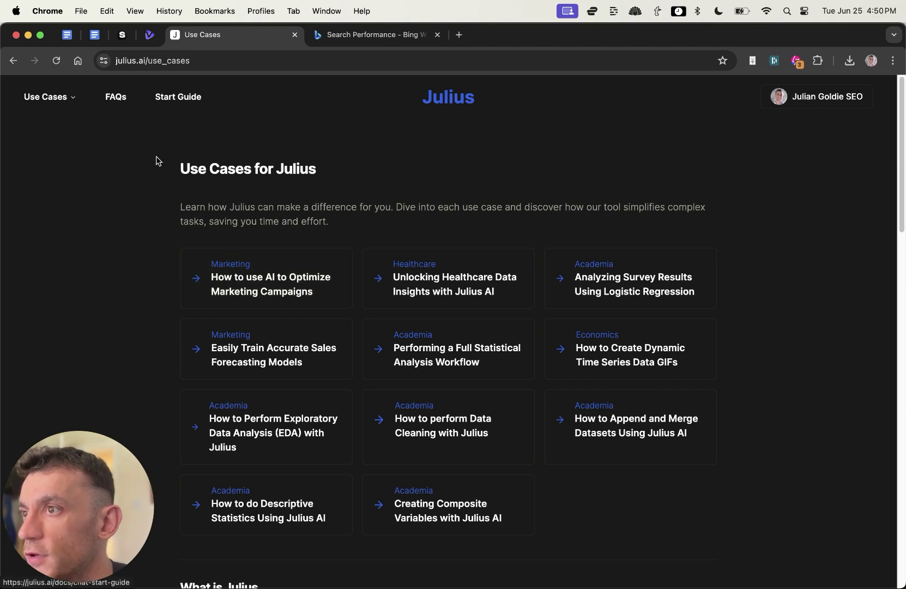
left_click_drag(157, 158, 324, 176)
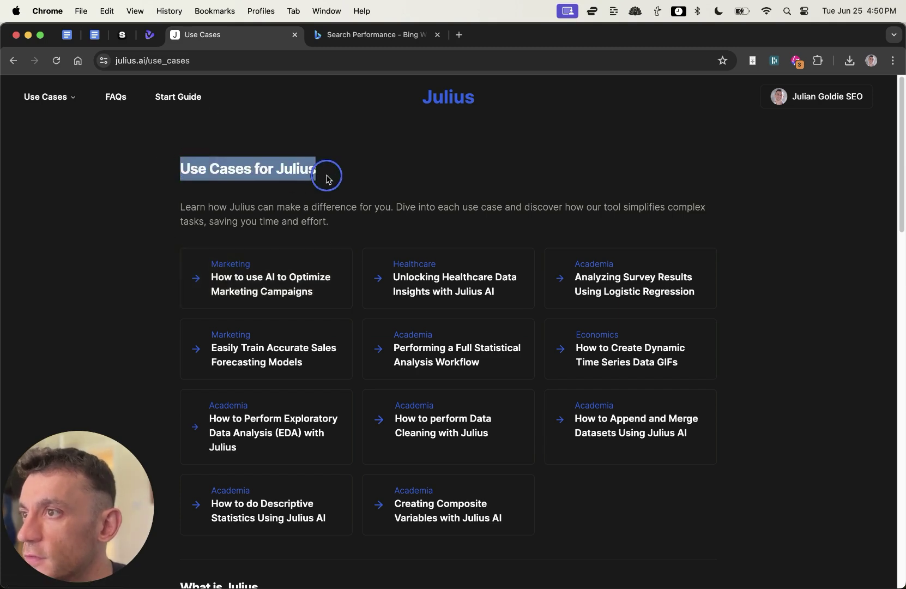
left_click(329, 176)
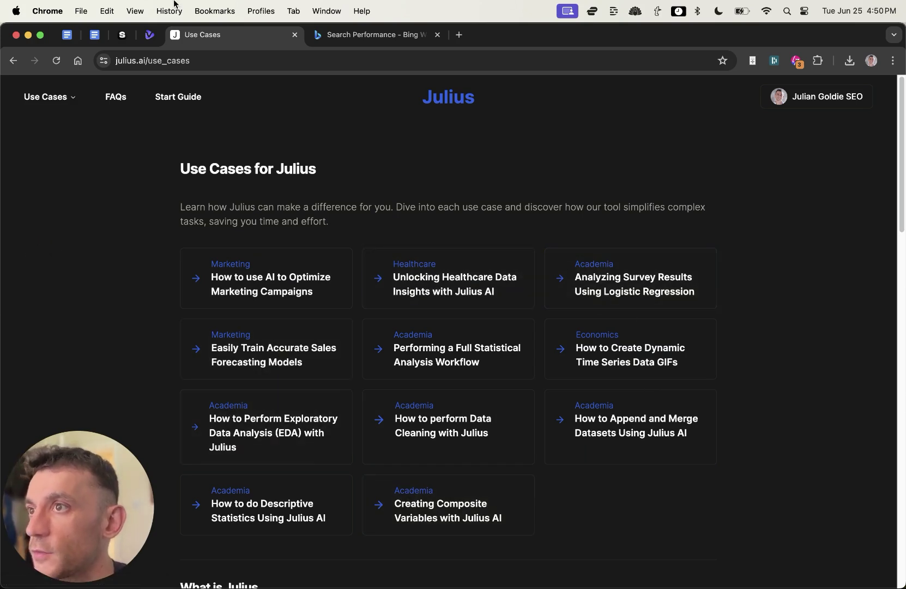
key("super+w")
key("super+w")
left_click_drag(207, 195, 694, 218)
- Upload the seated-man photo to Image to Video and generate a 3-second video from it
left_click(601, 224)
scroll(601, 224, "down", 4)
scroll(491, 277, "up", 4)
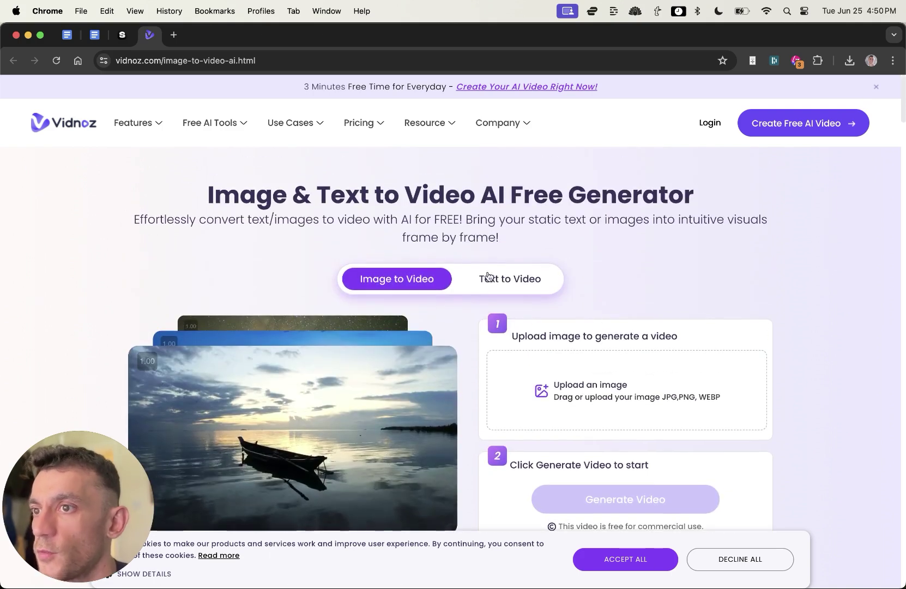
left_click(573, 382)
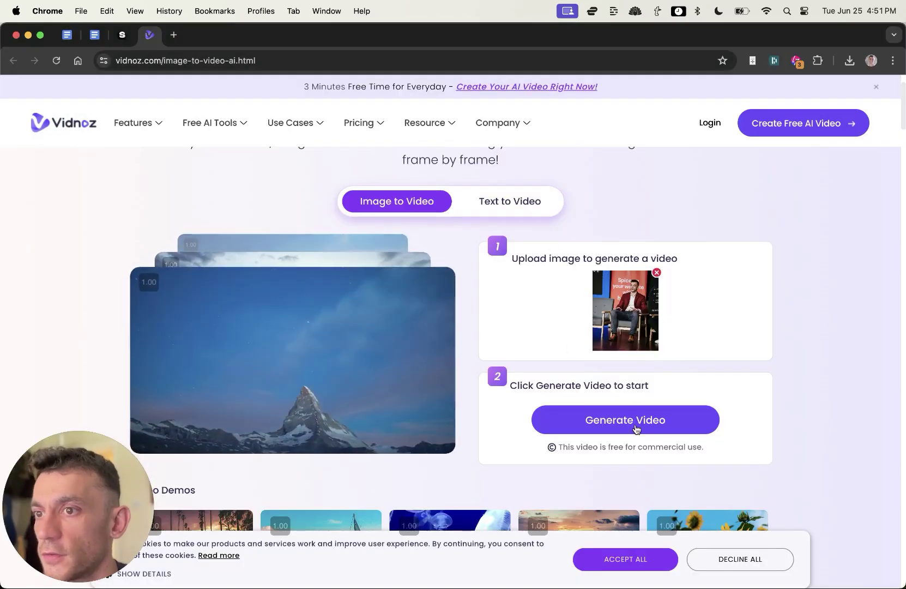
left_click(635, 425)
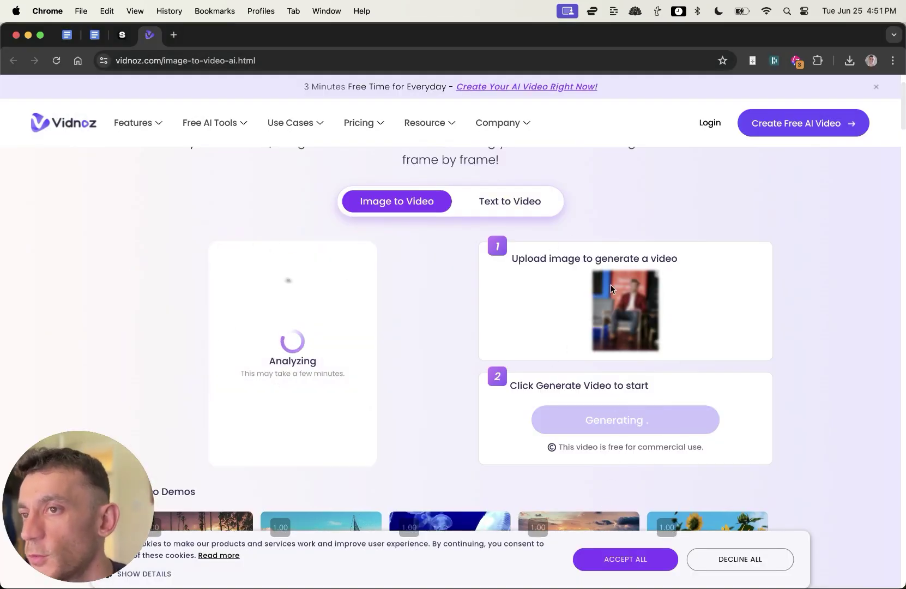
scroll(289, 259, "up", 2)
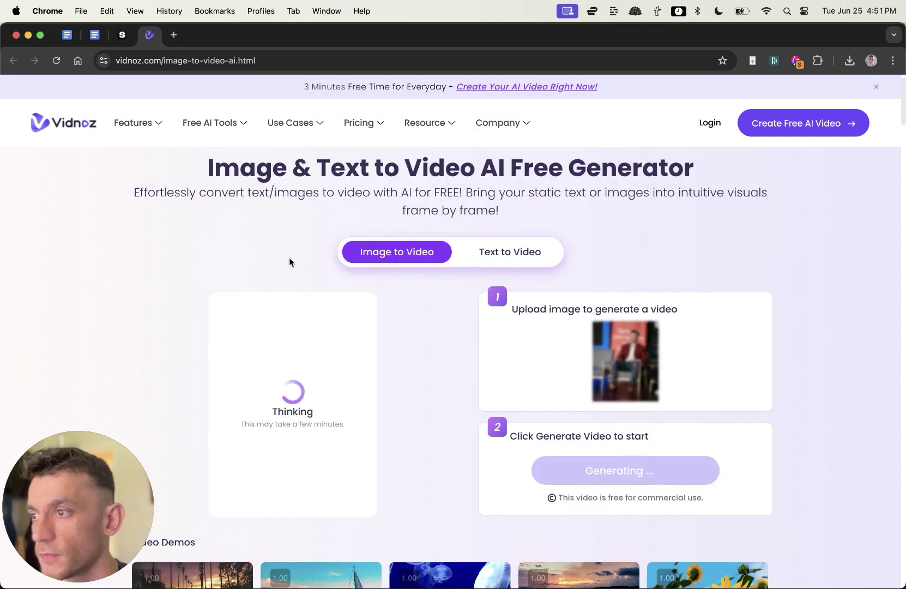
scroll(304, 394, "down", 5)
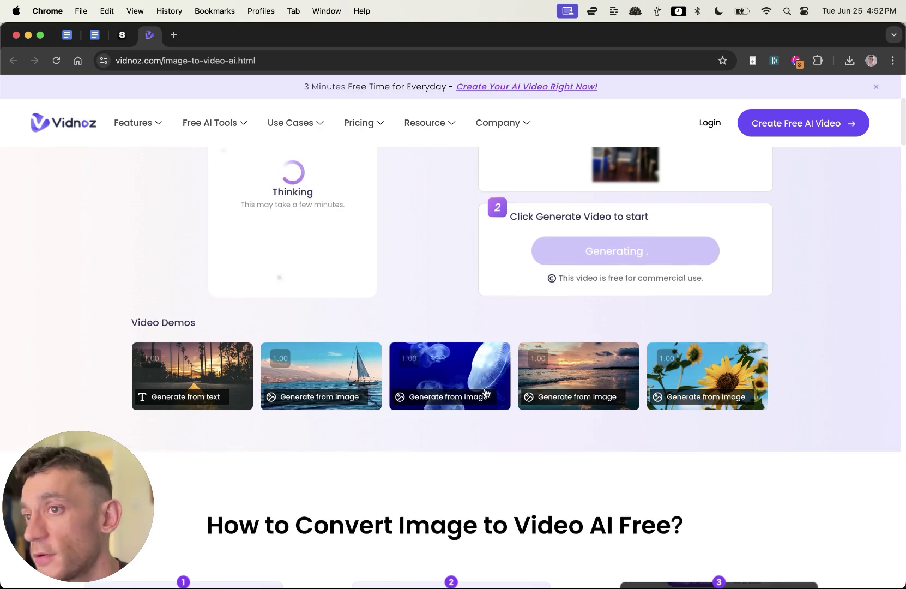
scroll(491, 377, "up", 2)
scroll(491, 377, "up", 5)
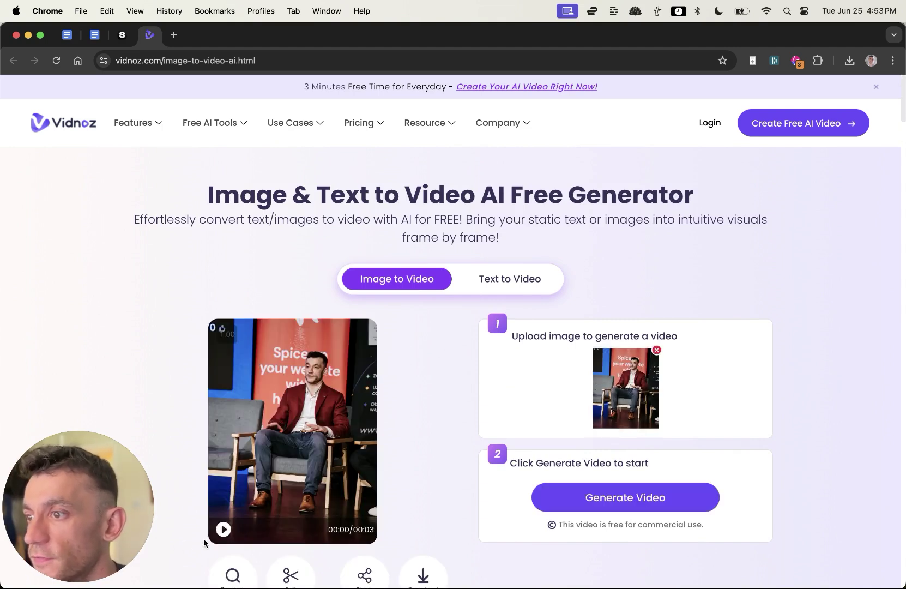
- Play the generated 3-second video, then replay it
left_click(223, 529)
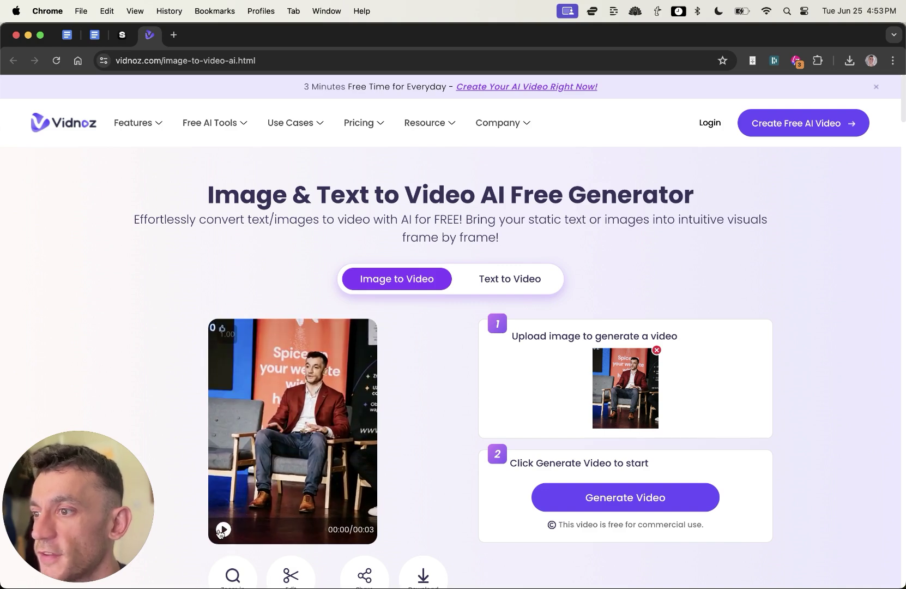
left_click(223, 528)
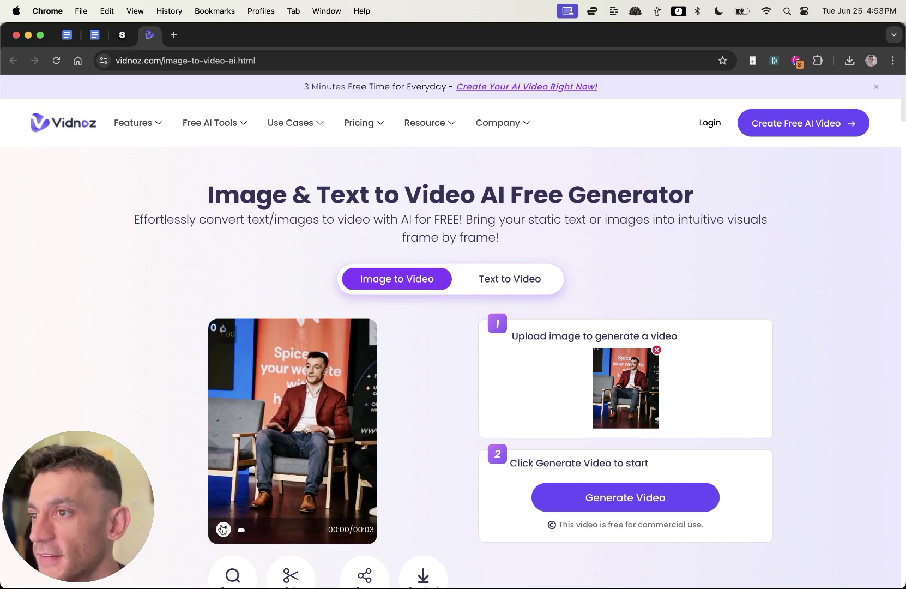
scroll(299, 477, "down", 10)
scroll(308, 420, "up", 10)
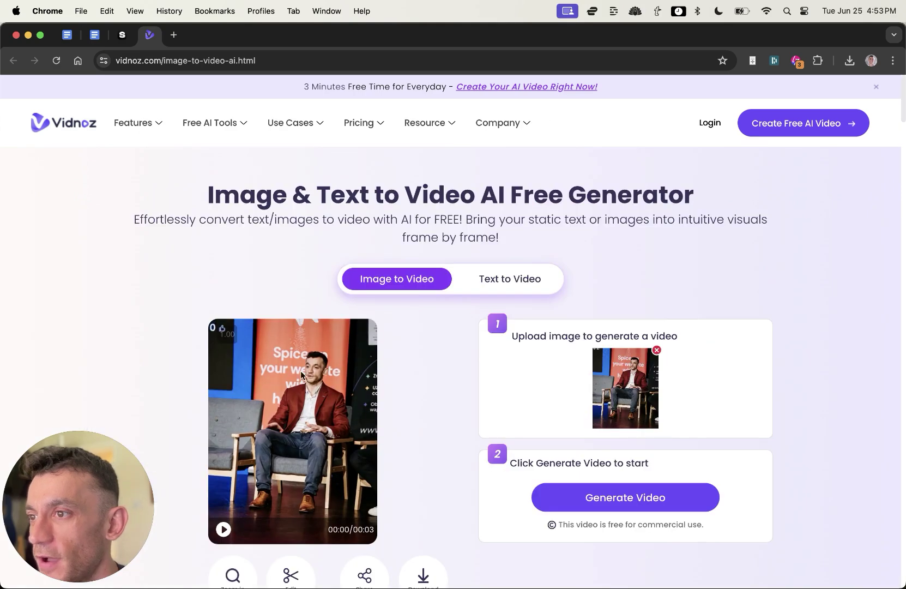
scroll(380, 391, "down", 5)
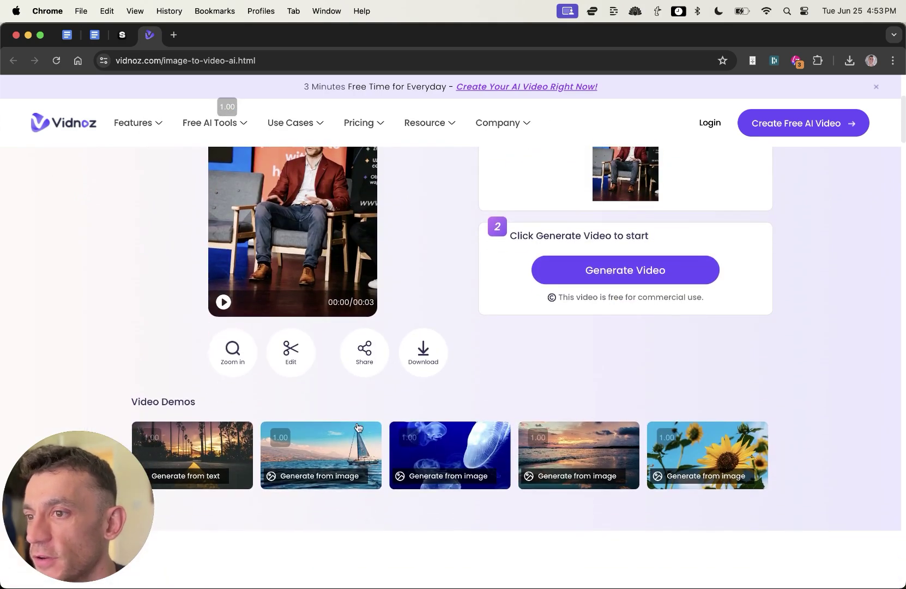
- View the sailboat and sunflower demo clips, closing each one afterwards
left_click(347, 439)
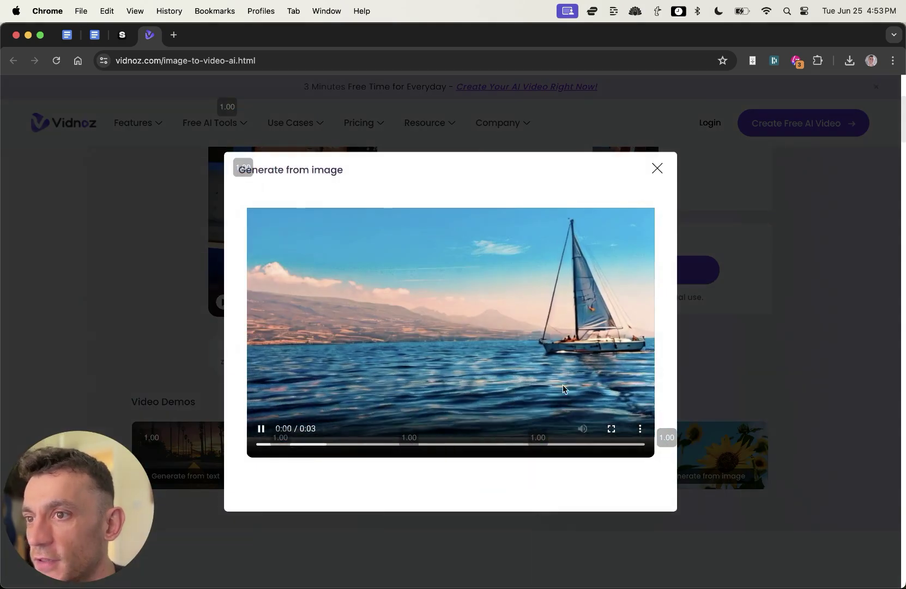
left_click(785, 405)
left_click(719, 447)
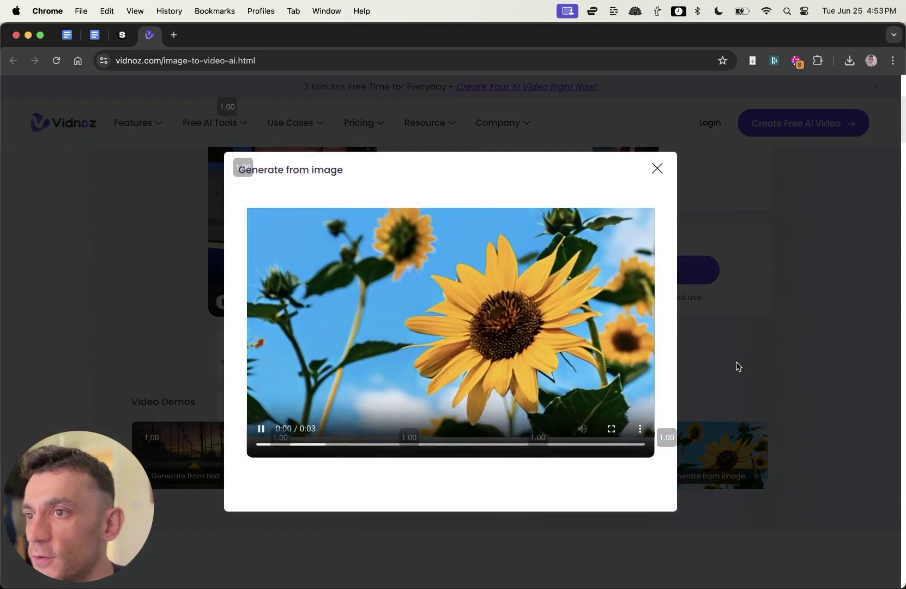
left_click(744, 368)
- Generate a 3-second Text to Video clip from the sample wildflower-meadow prompt
scroll(533, 247, "up", 5)
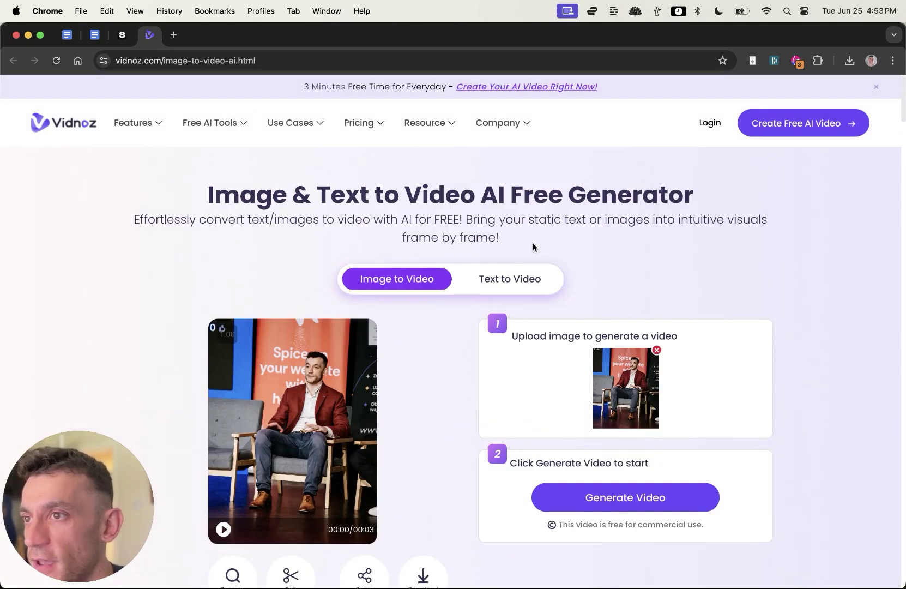
left_click(504, 281)
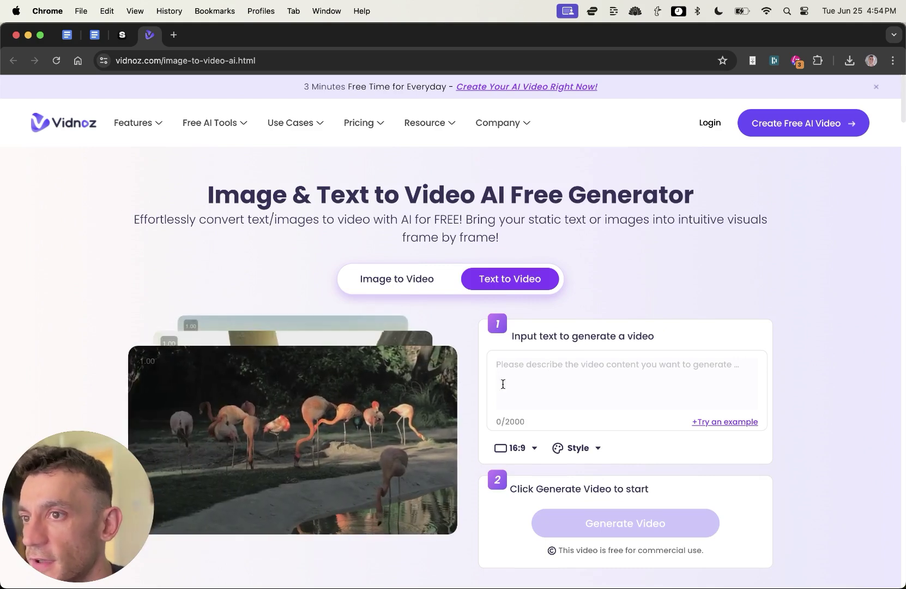
scroll(502, 384, "down", 9)
scroll(339, 471, "up", 9)
left_click(725, 423)
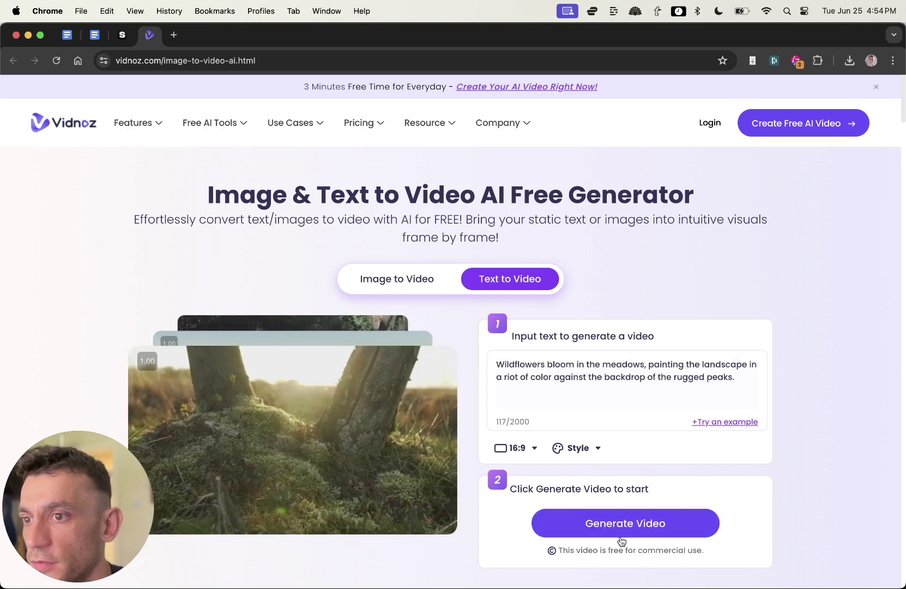
left_click(625, 527)
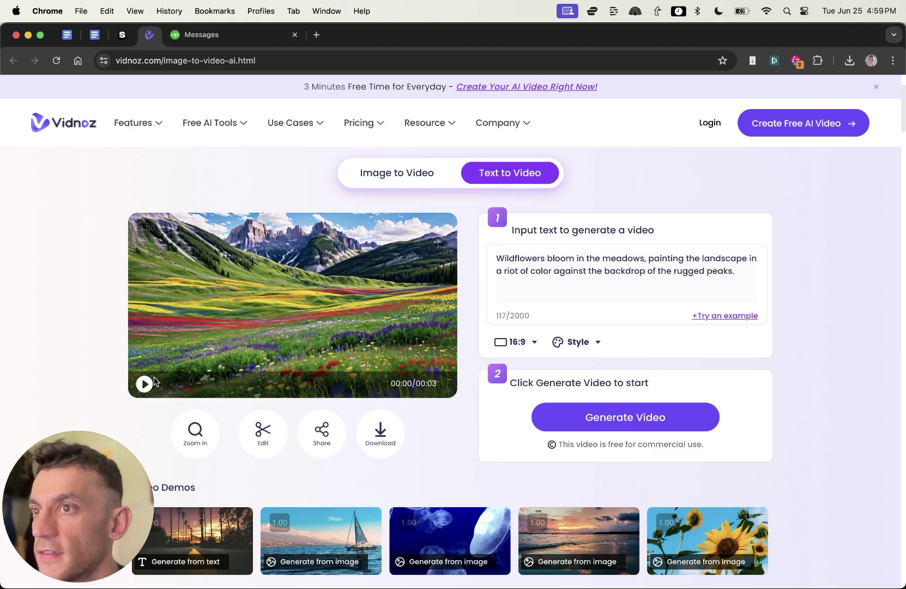
- Play the meadow video preview twice, then go to the Stockimg.ai page
left_click(145, 383)
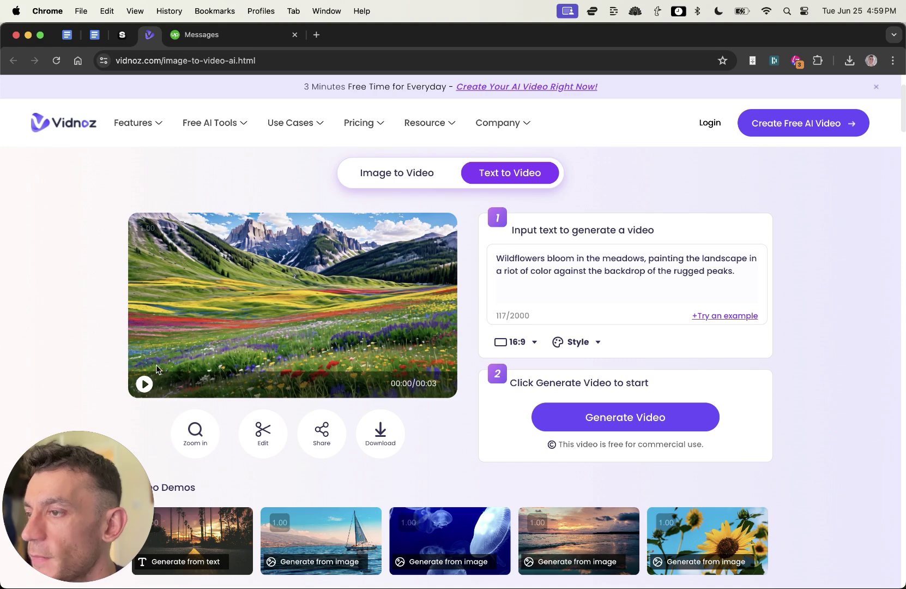
left_click(145, 384)
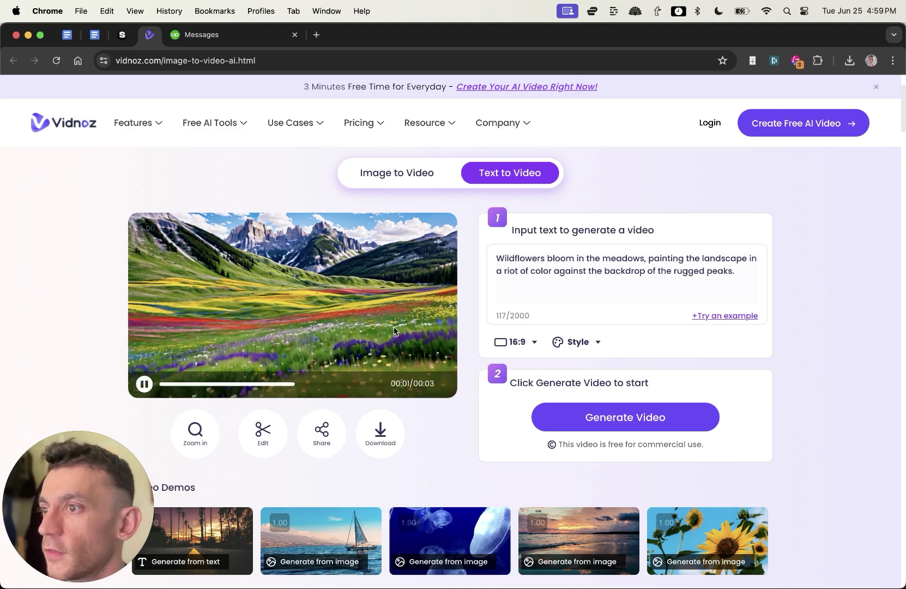
scroll(394, 330, "down", 3)
scroll(392, 323, "up", 5)
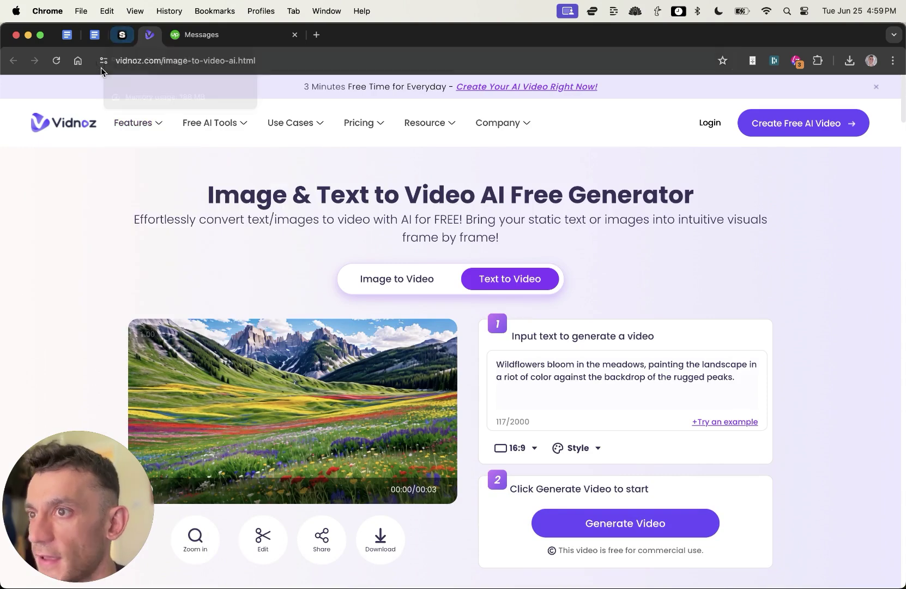
left_click(121, 39)
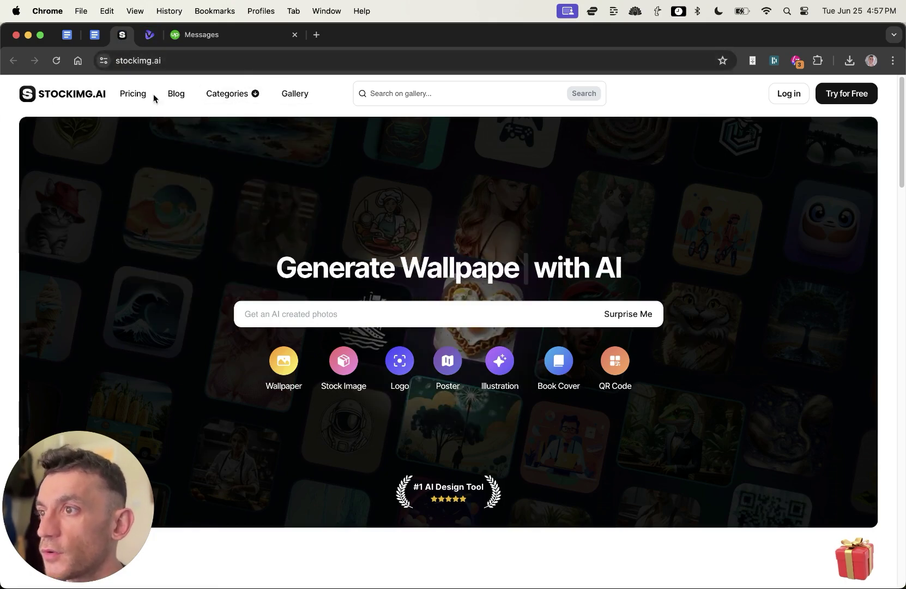
- From the Logo category, start a new logo project prefilled with 'Wooden logo of a palm tree'
mouse_move(229, 94)
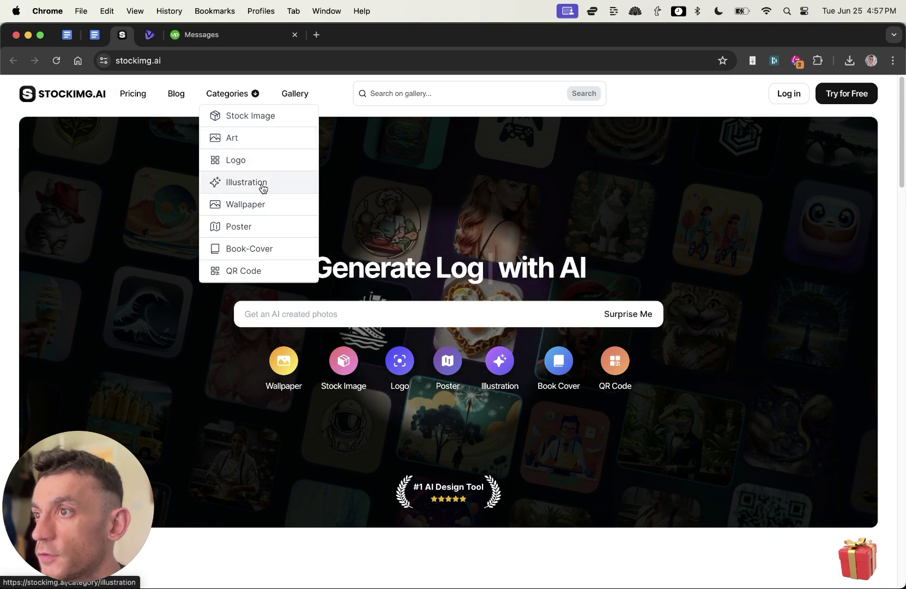
left_click(242, 165)
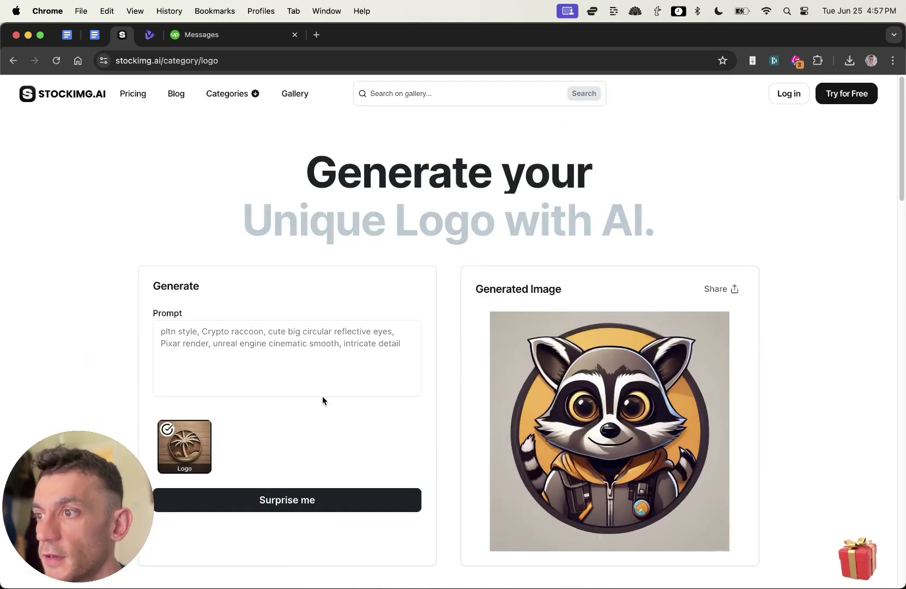
left_click(327, 353)
scroll(254, 380, "down", 3)
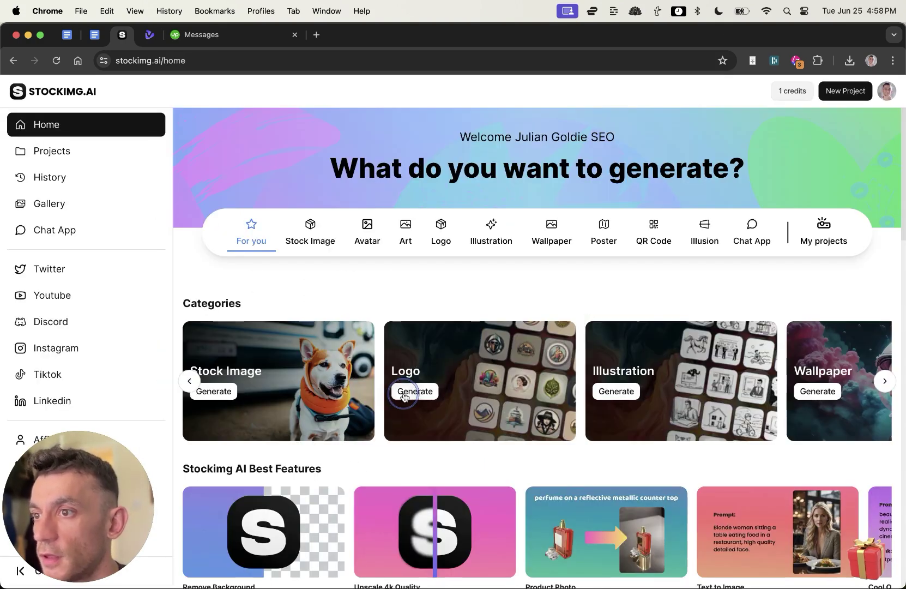
left_click(428, 366)
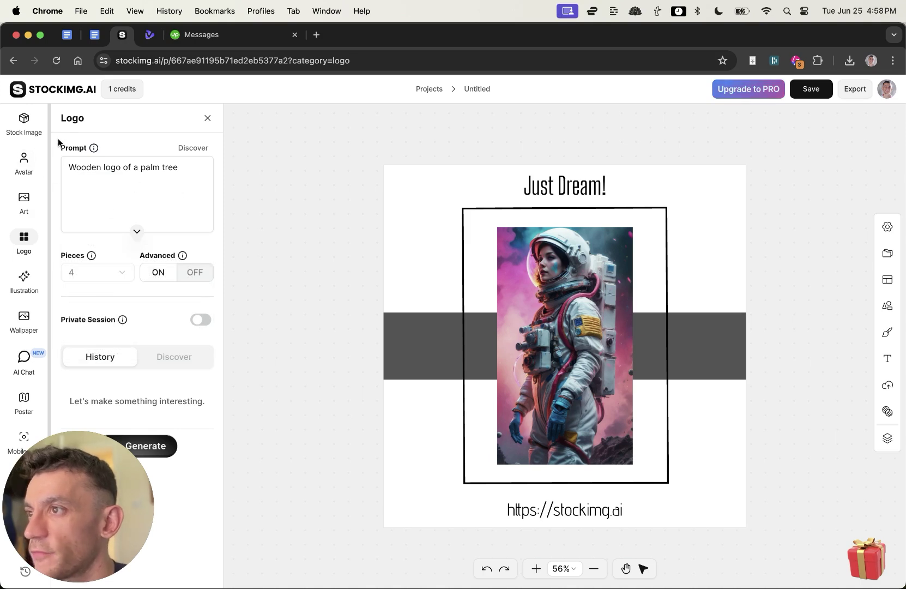
- Generate the palm-tree logos, download the first one, and close its preview
left_click(145, 445)
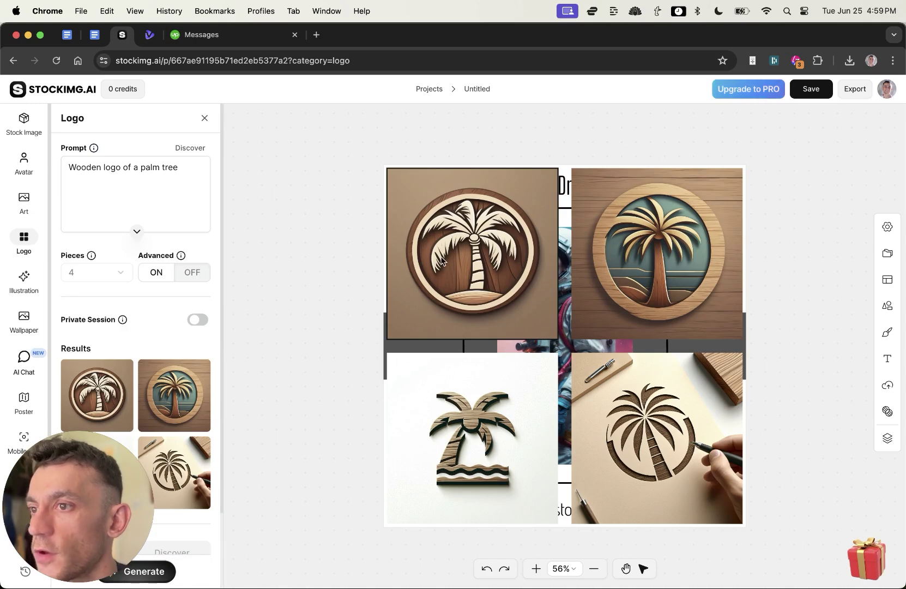
left_click(473, 260)
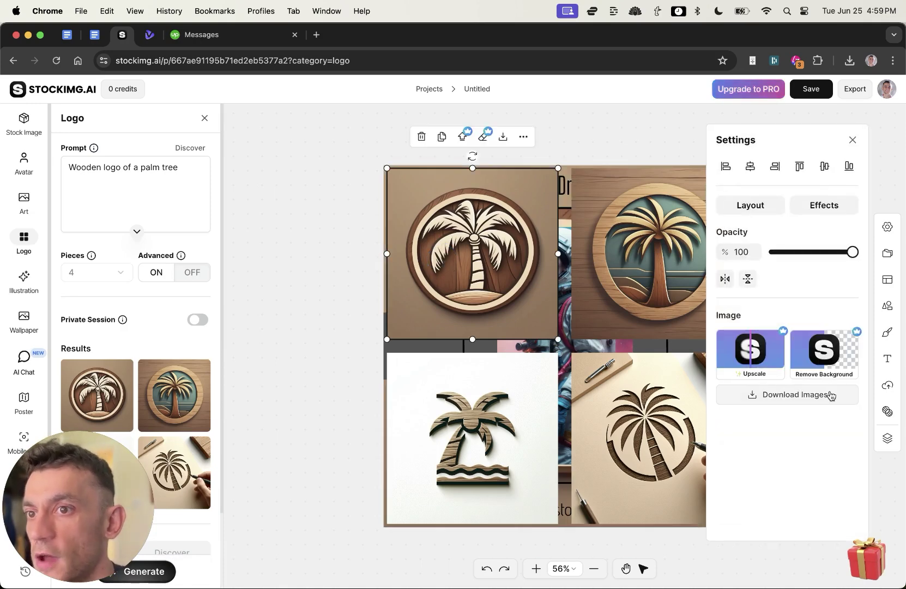
left_click(768, 395)
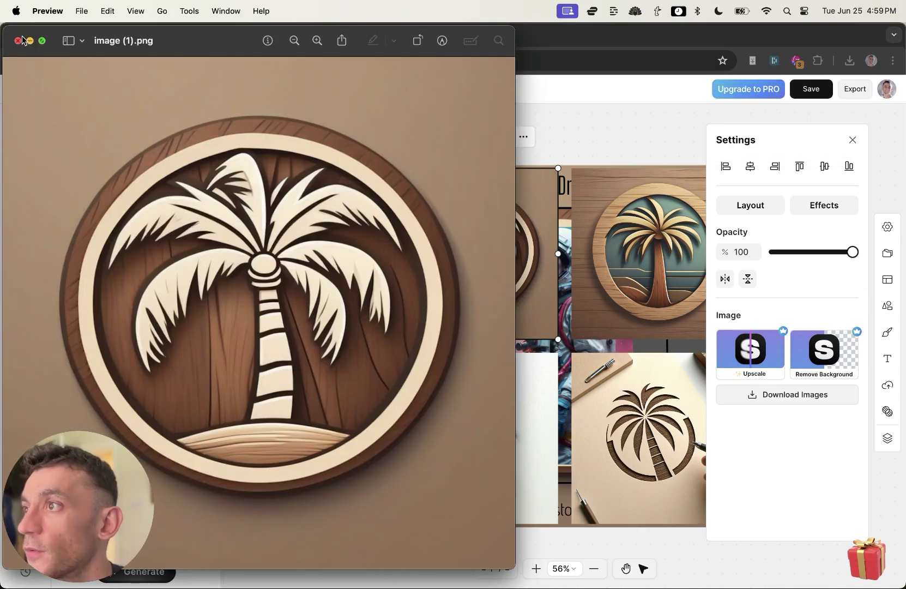
left_click(20, 40)
- Select each of the four wooden palm-tree logos on the canvas in turn
left_click(497, 458)
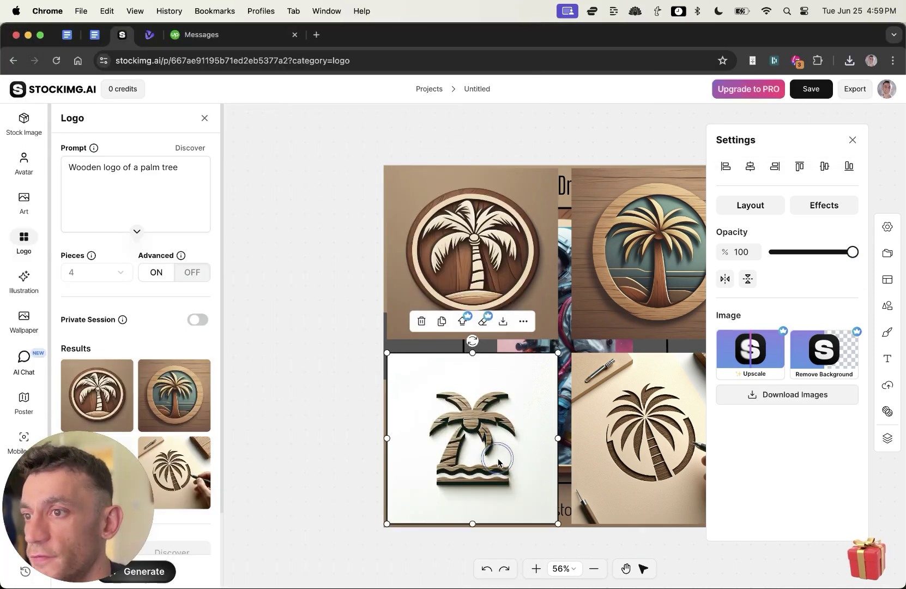
left_click(581, 463)
left_click(594, 272)
left_click(464, 282)
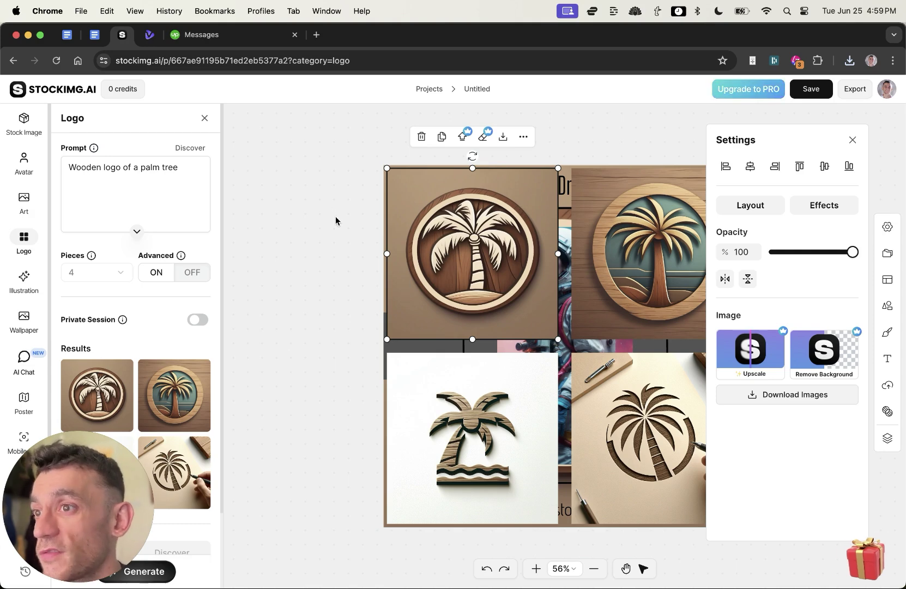
left_click(316, 251)
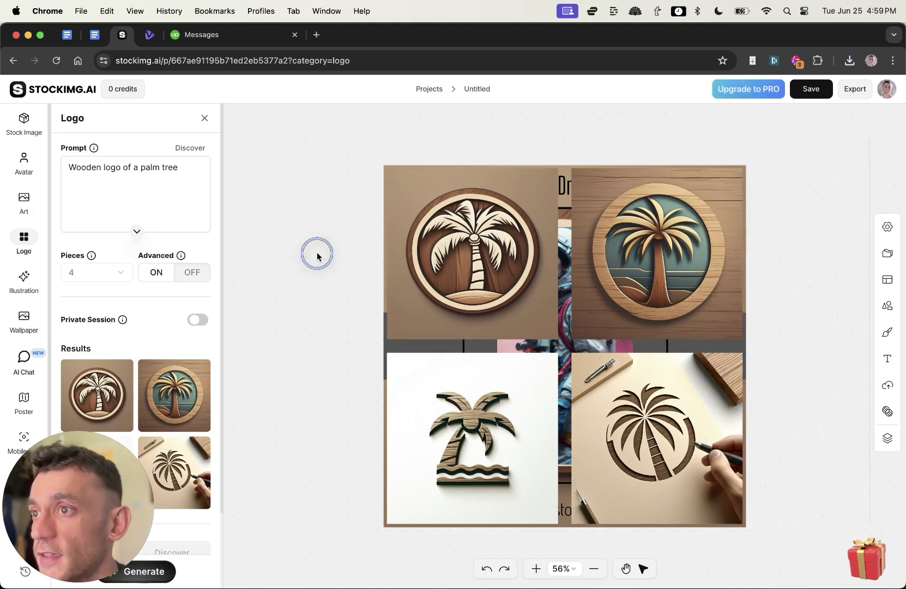
left_click(492, 220)
left_click(515, 449)
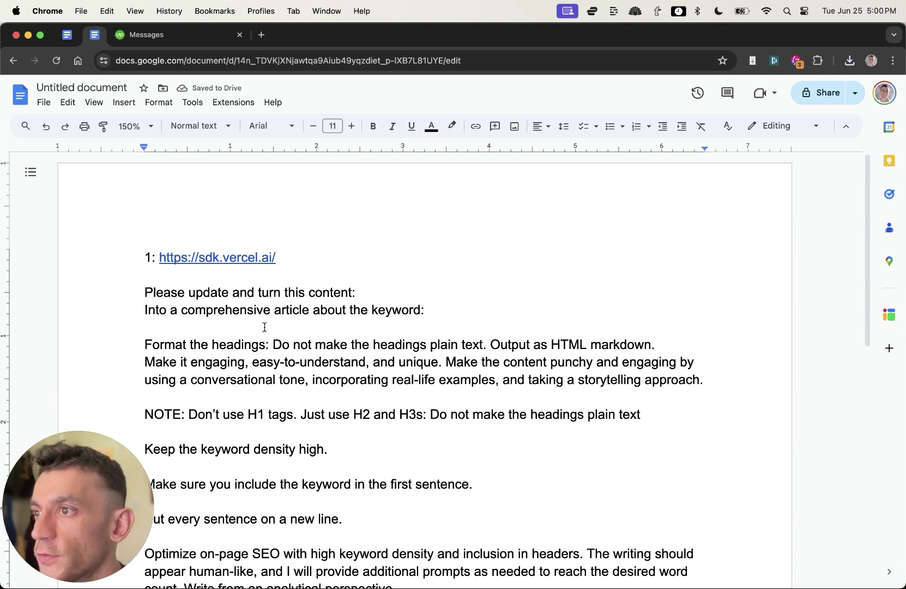
- Copy the Free AI SEO Tools doc link and save a 'New Free Tools (June 24)' lesson
scroll(264, 327, "down", 4)
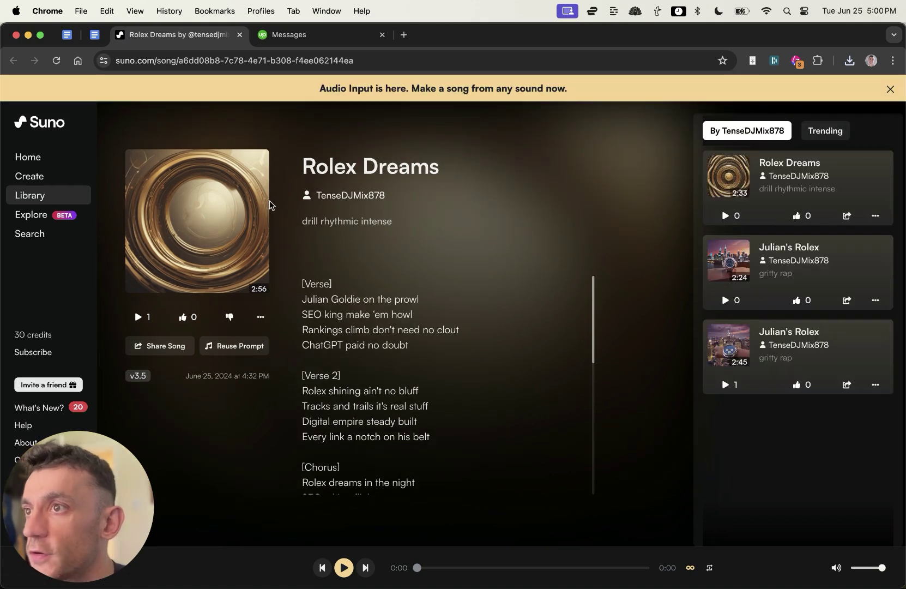
left_click(379, 442)
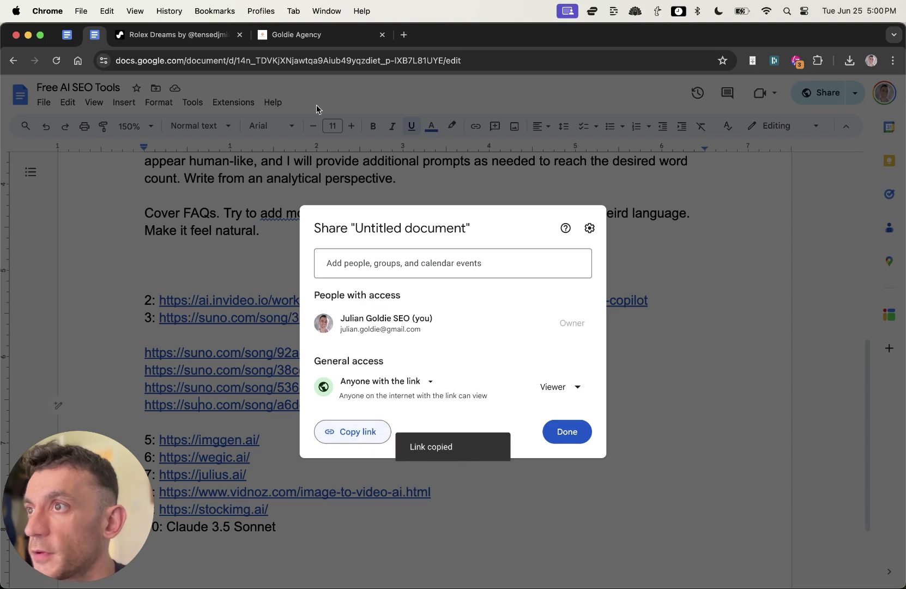
left_click(298, 40)
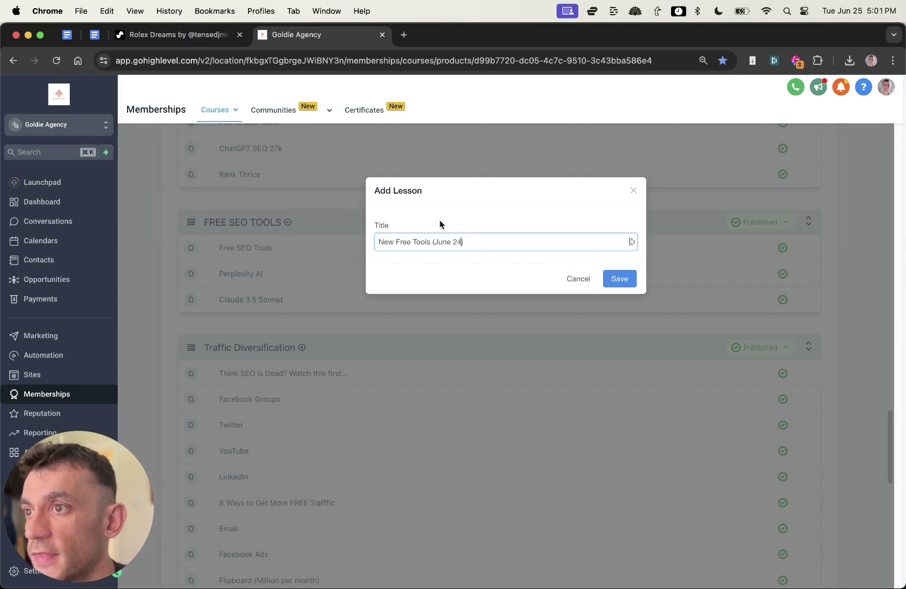
left_click(621, 279)
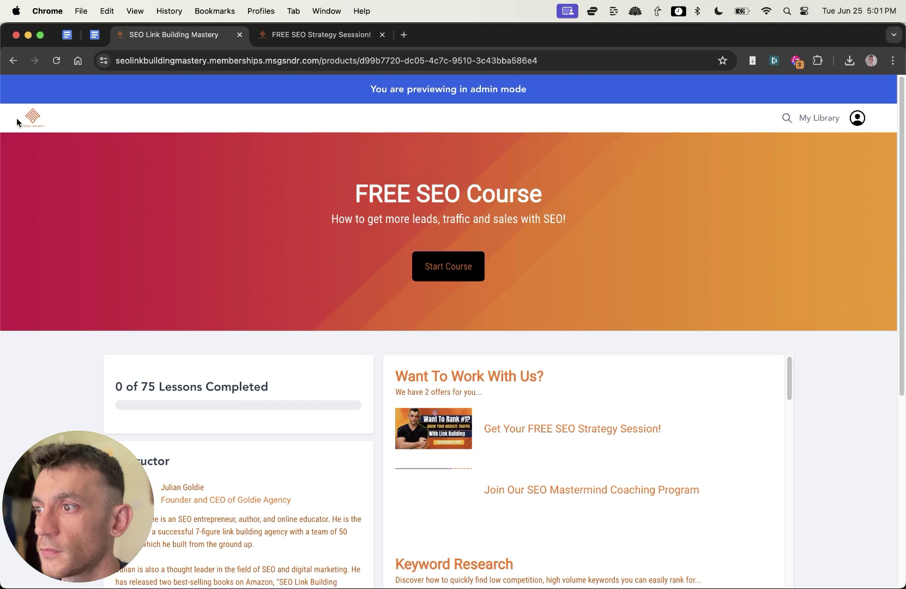
scroll(191, 388, "down", 2)
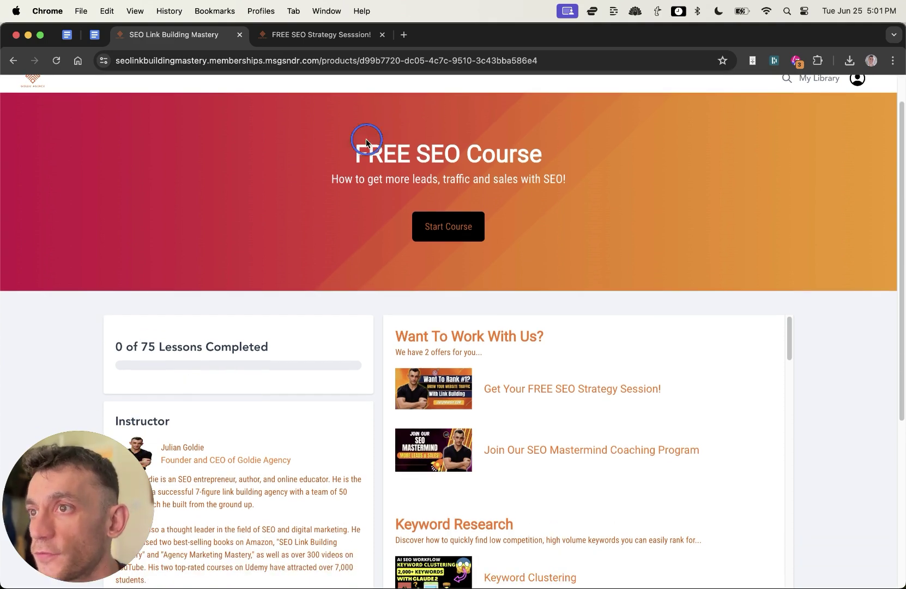
left_click_drag(366, 141, 513, 166)
left_click_drag(97, 355, 284, 361)
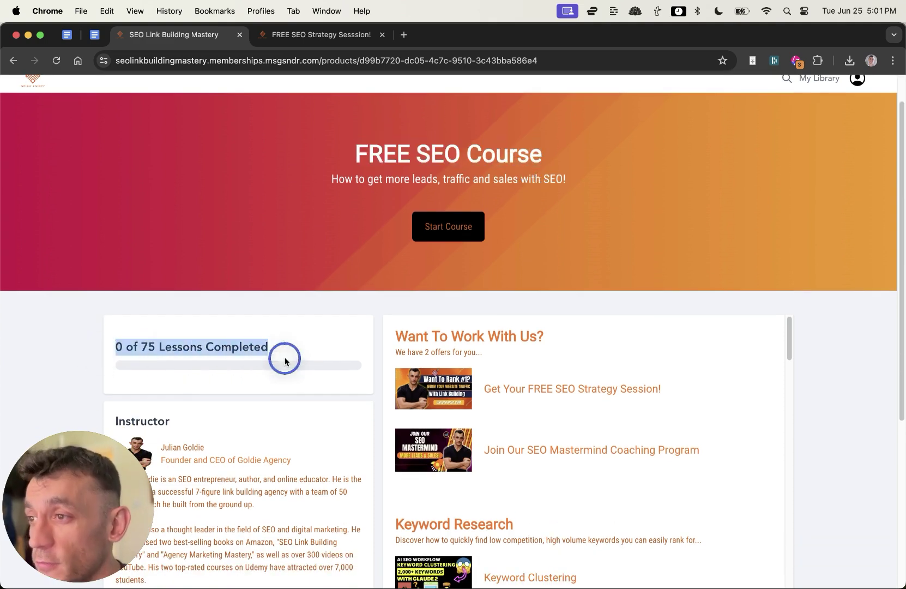
scroll(423, 388, "down", 4)
scroll(684, 452, "down", 10)
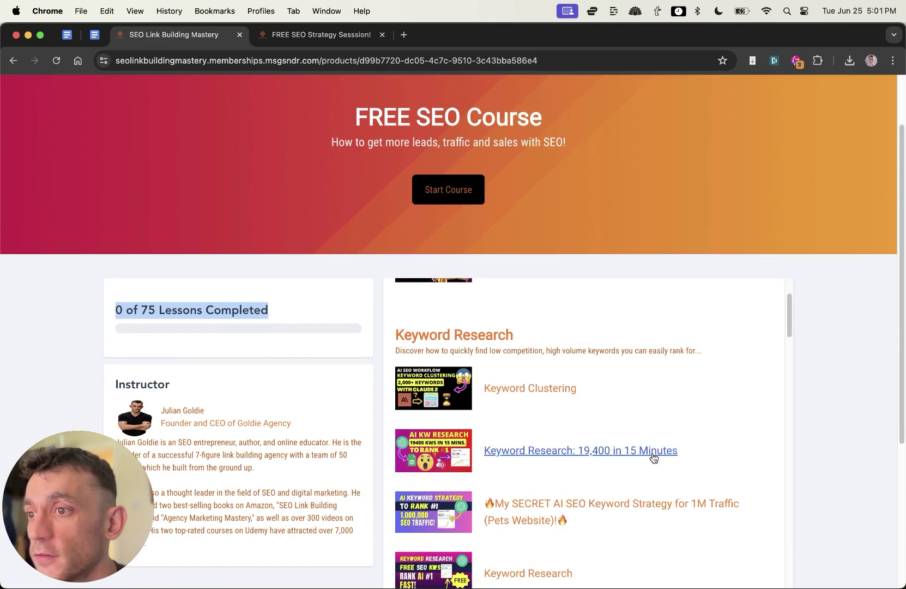
scroll(669, 468, "down", 10)
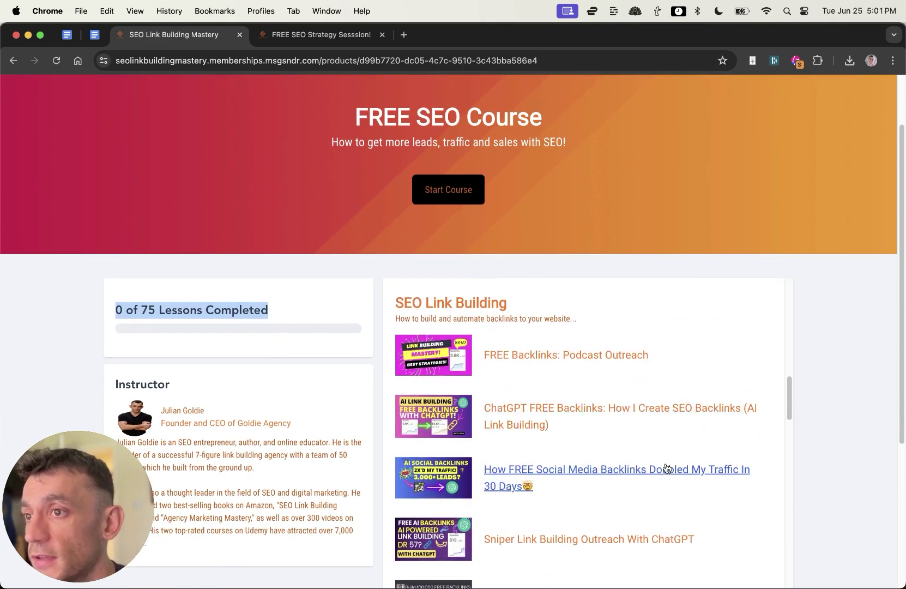
scroll(678, 428, "down", 10)
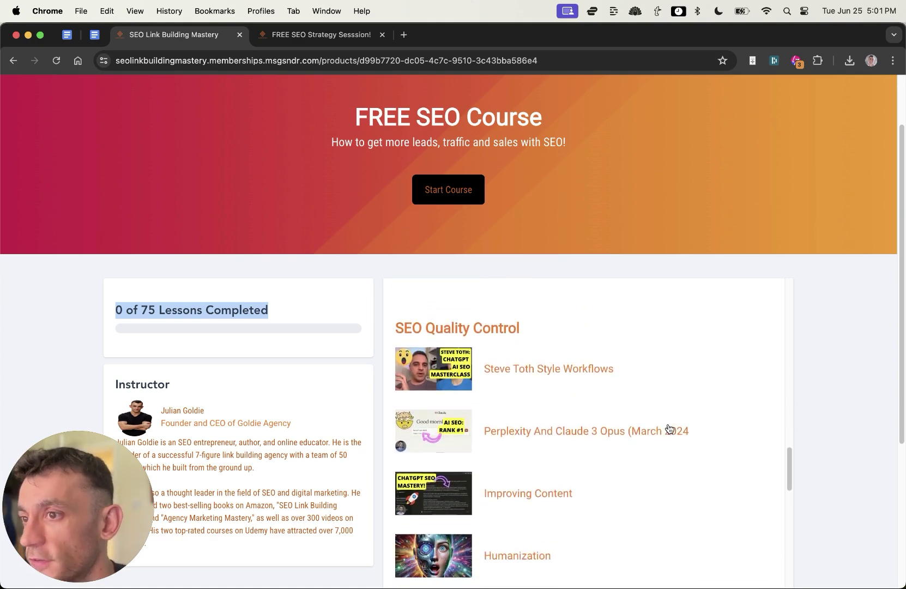
scroll(666, 407, "up", 5)
scroll(666, 406, "down", 10)
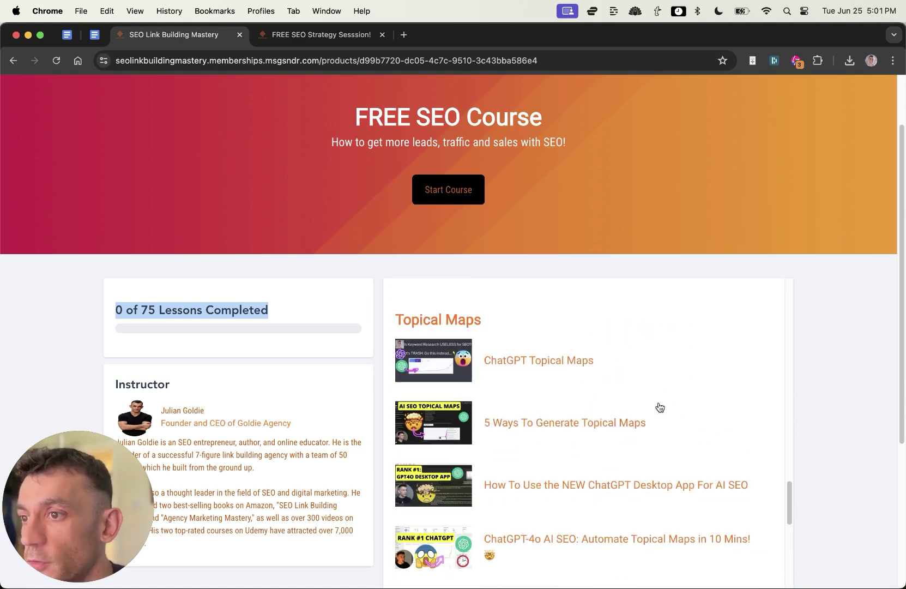
scroll(653, 414, "up", 3)
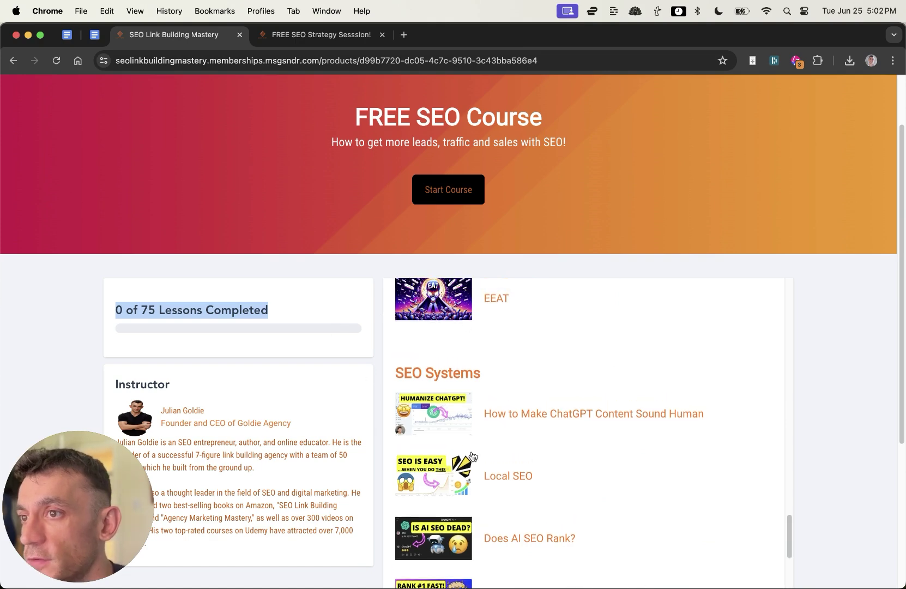
scroll(485, 419, "up", 1)
scroll(491, 441, "down", 8)
scroll(490, 463, "up", 6)
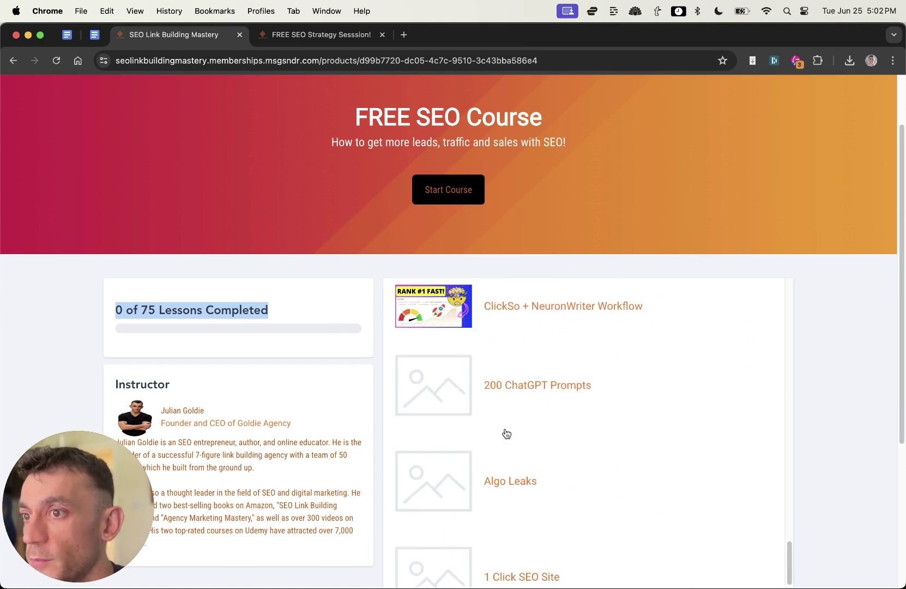
scroll(496, 394, "down", 3)
scroll(498, 398, "down", 10)
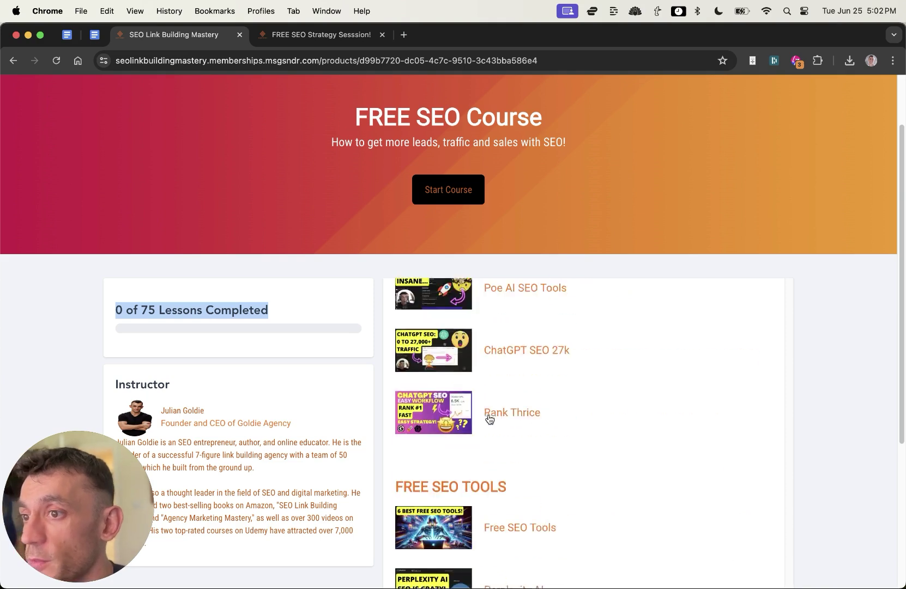
scroll(369, 364, "up", 3)
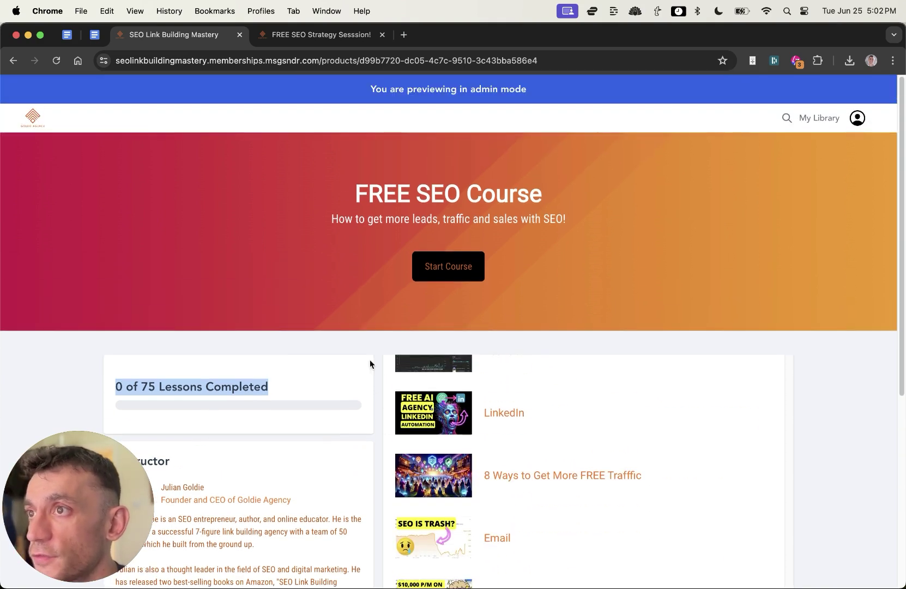
left_click(275, 33)
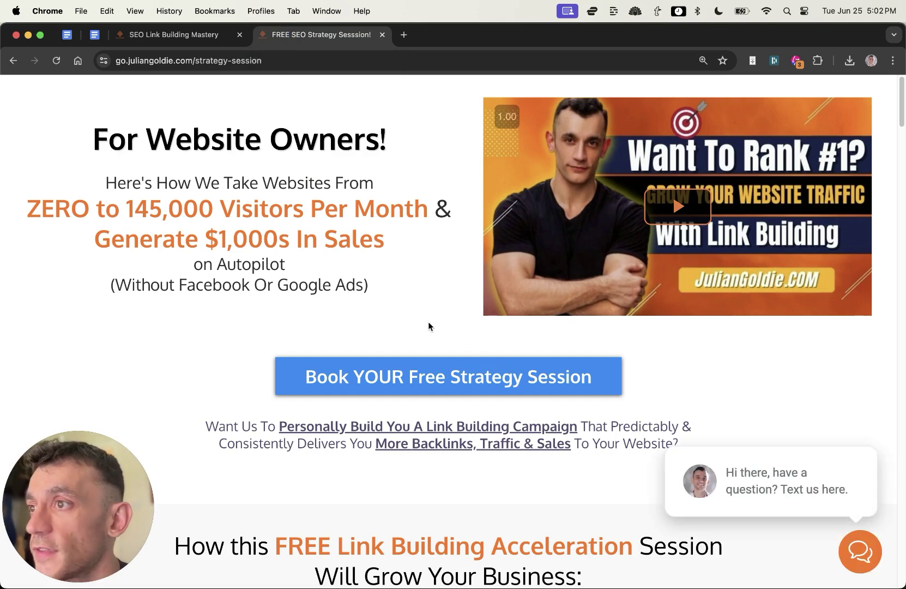
- Scroll through the strategy-session page's six benefits, dismissing the battery notification, then return to the top
scroll(336, 290, "down", 10)
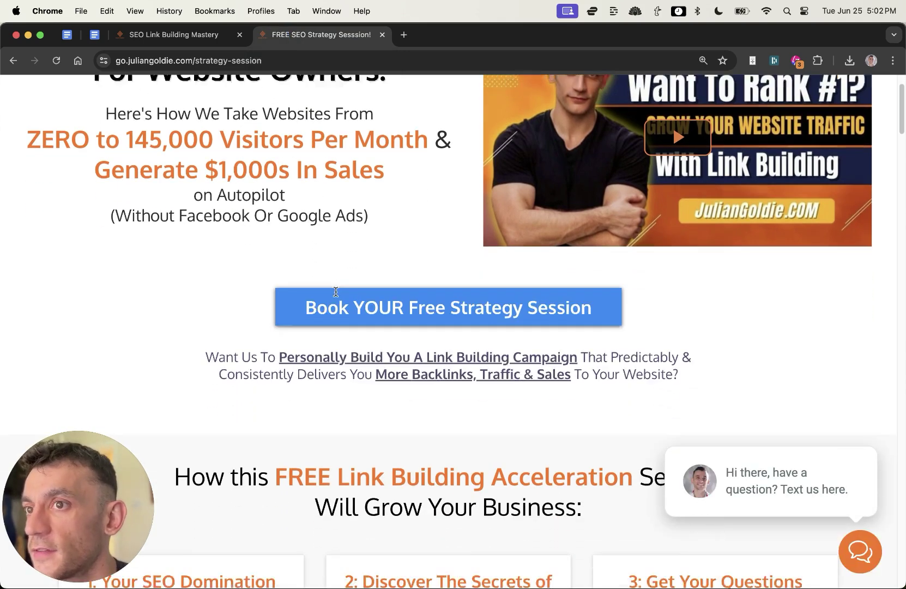
scroll(348, 325, "up", 1)
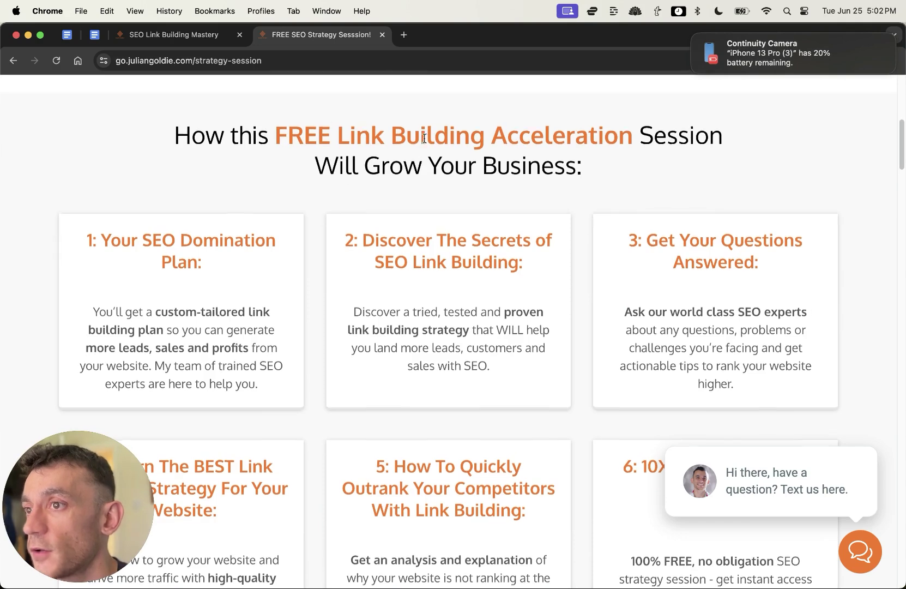
scroll(545, 98, "down", 3)
left_click(692, 34)
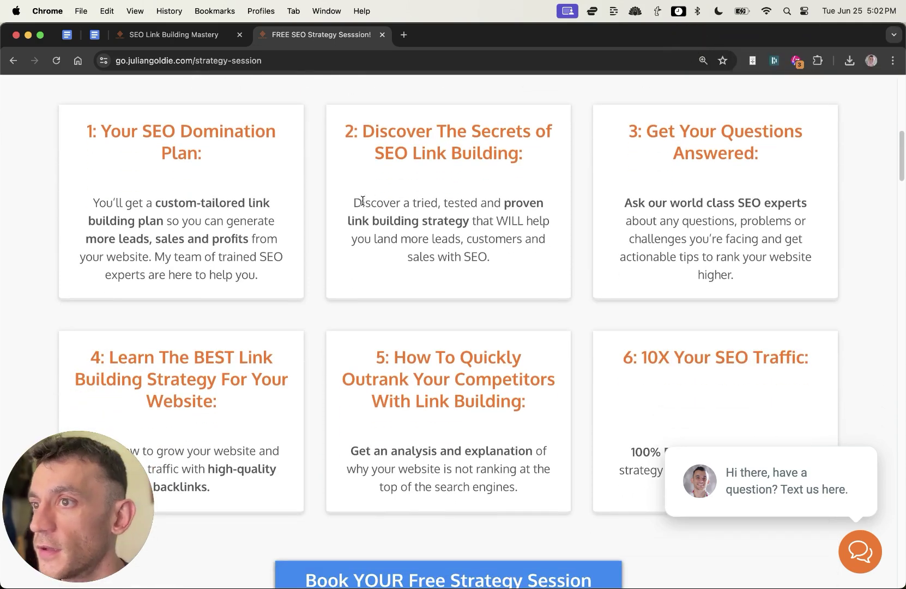
scroll(384, 205, "up", 10)
scroll(391, 344, "up", 3)
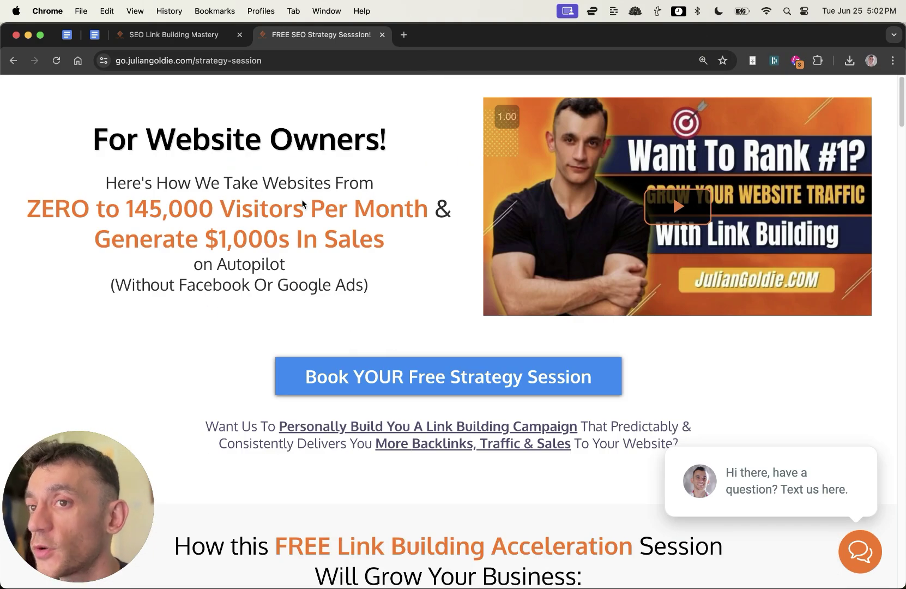